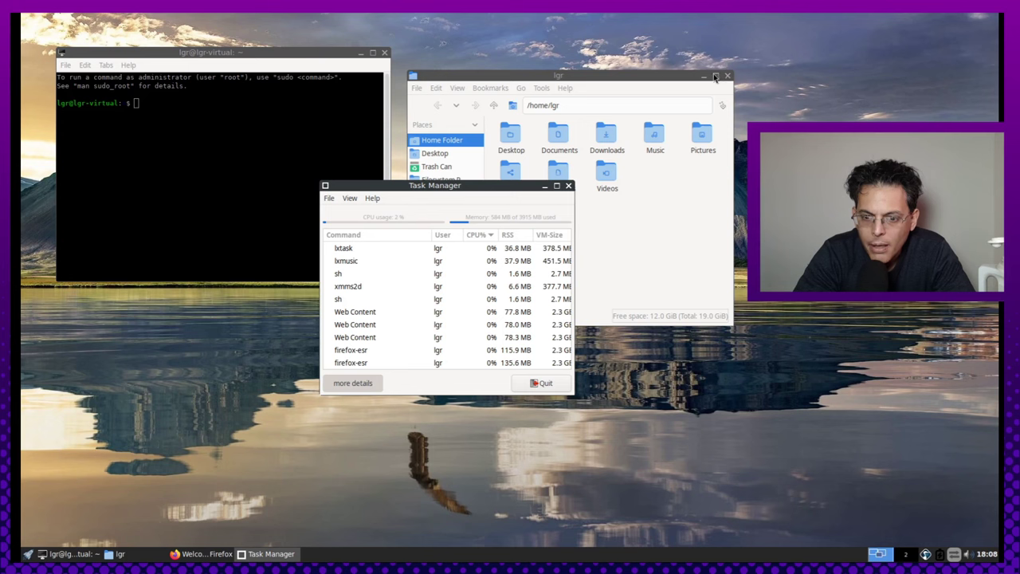
Step: Close the open file manager, terminal, Firefox and Task Manager windows
left_click(726, 77)
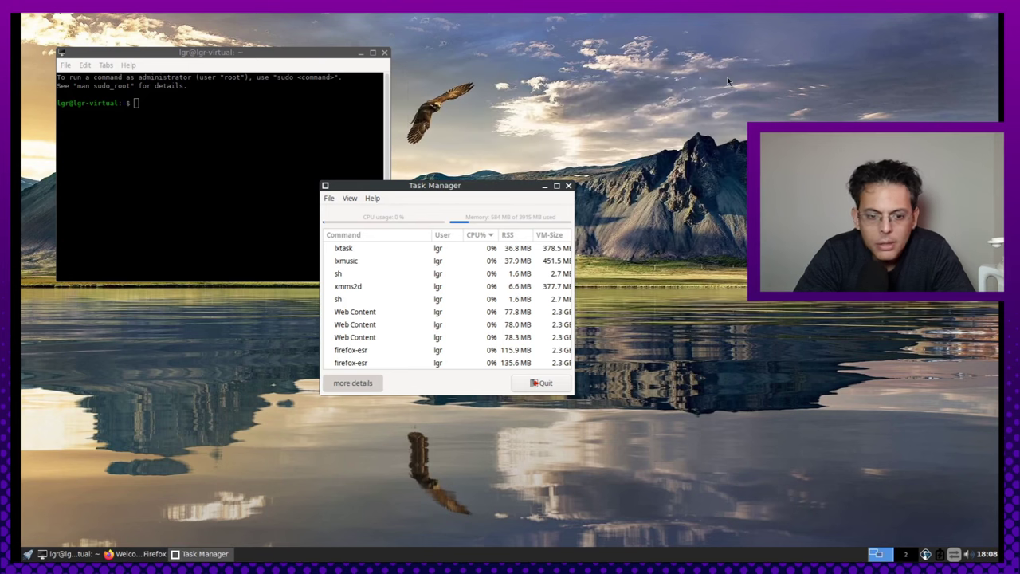
left_click(322, 110)
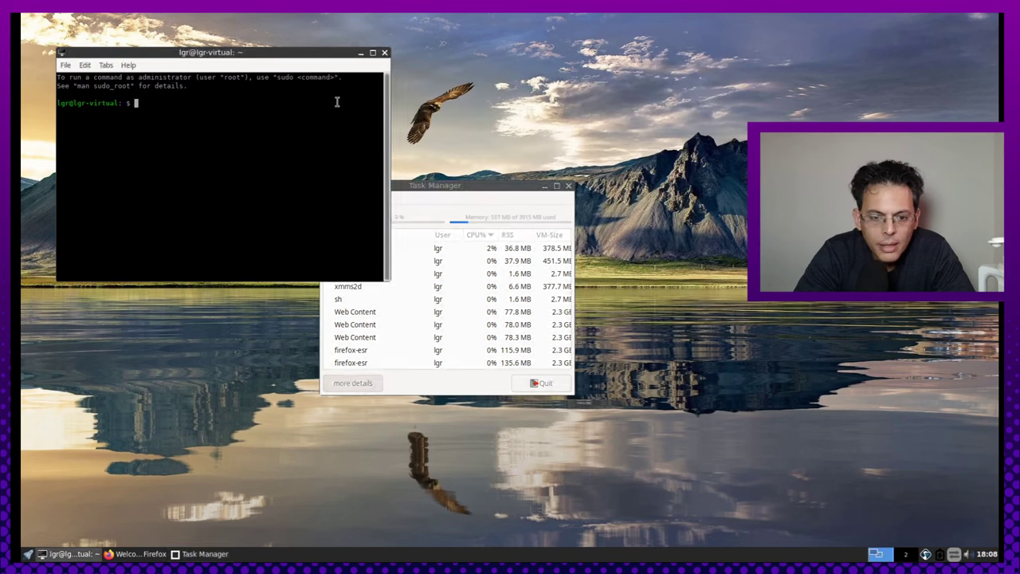
left_click(384, 52)
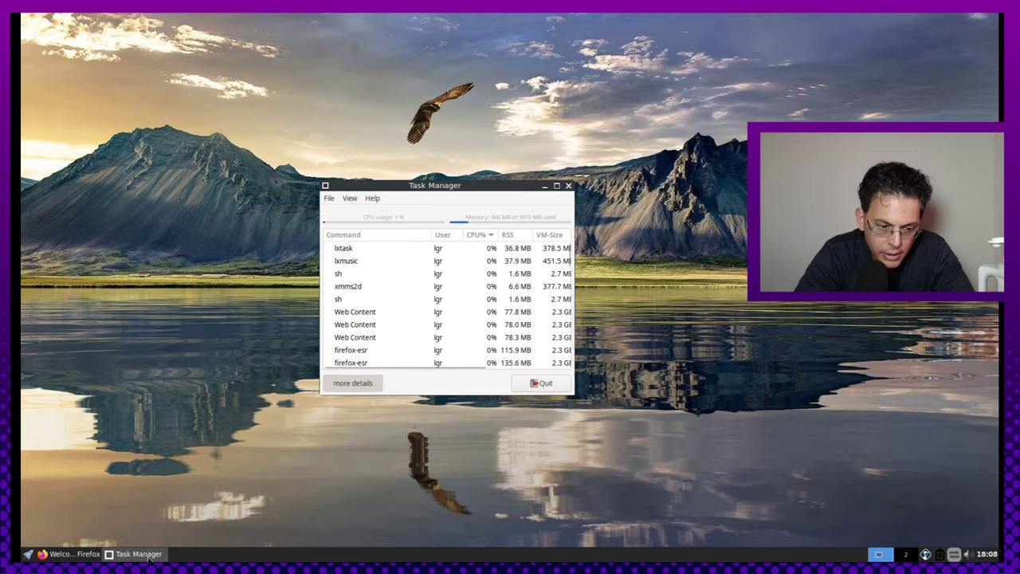
left_click(64, 554)
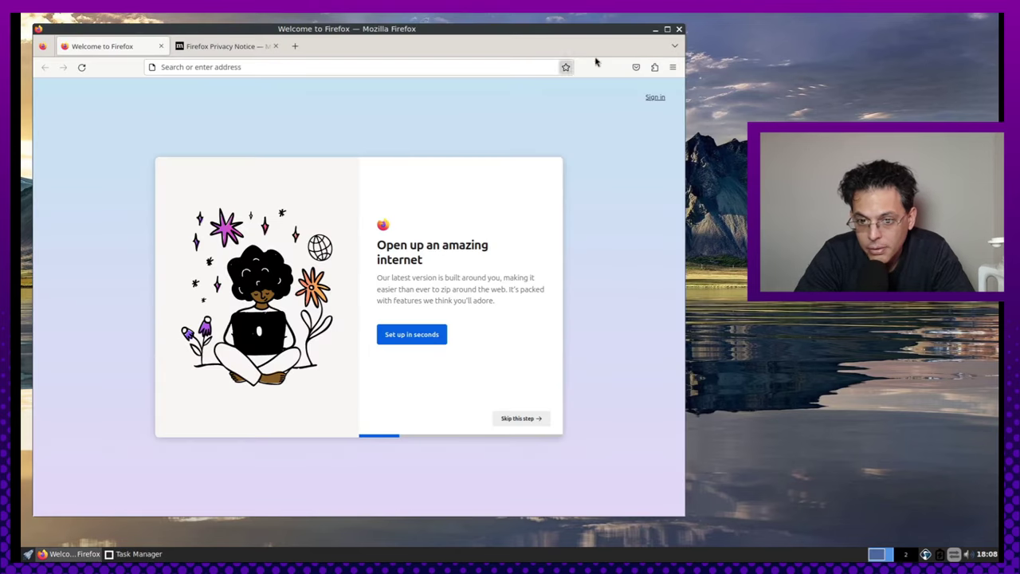
left_click(678, 30)
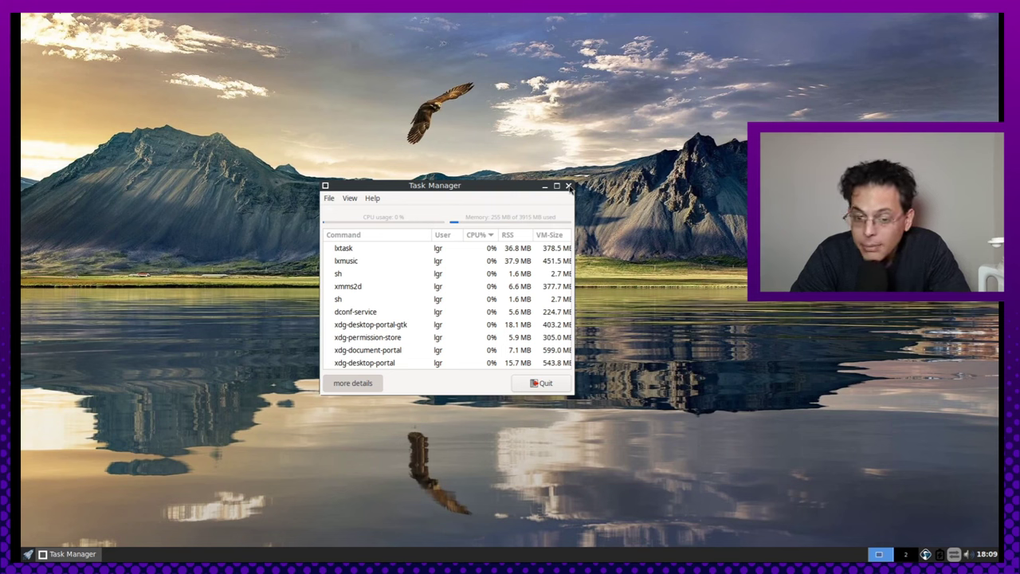
left_click(568, 186)
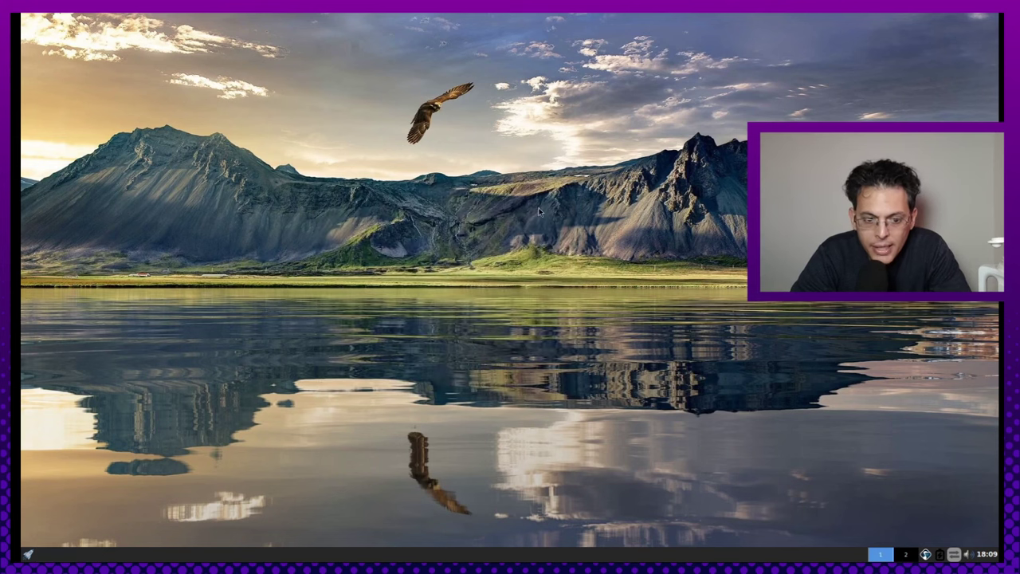
right_click(320, 189)
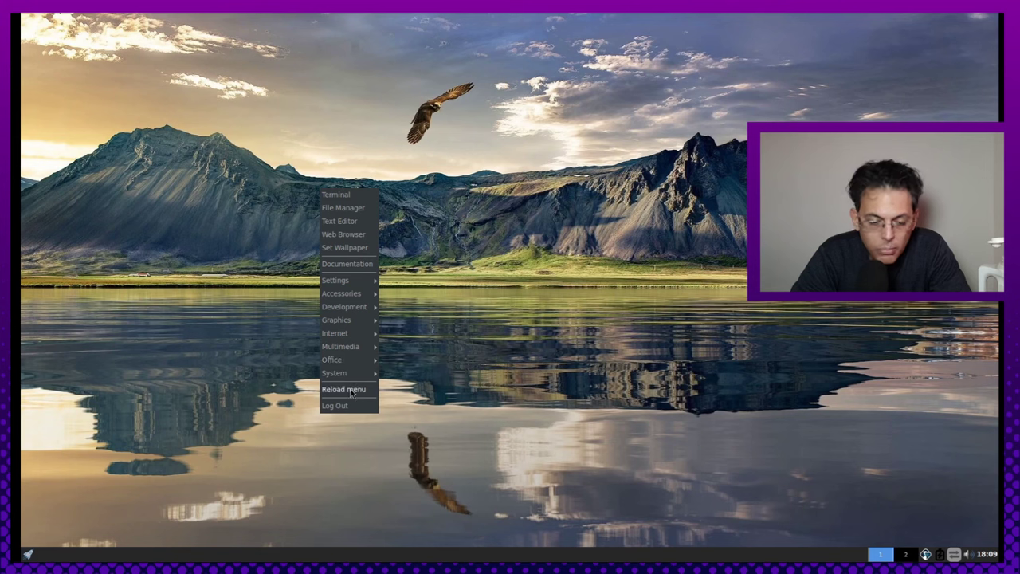
mouse_move(332, 335)
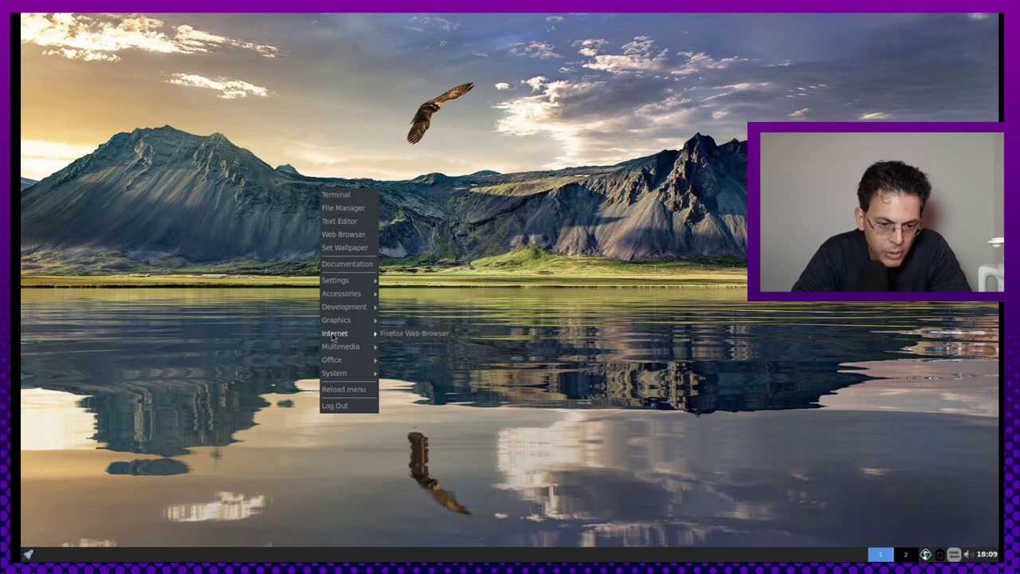
left_click(236, 284)
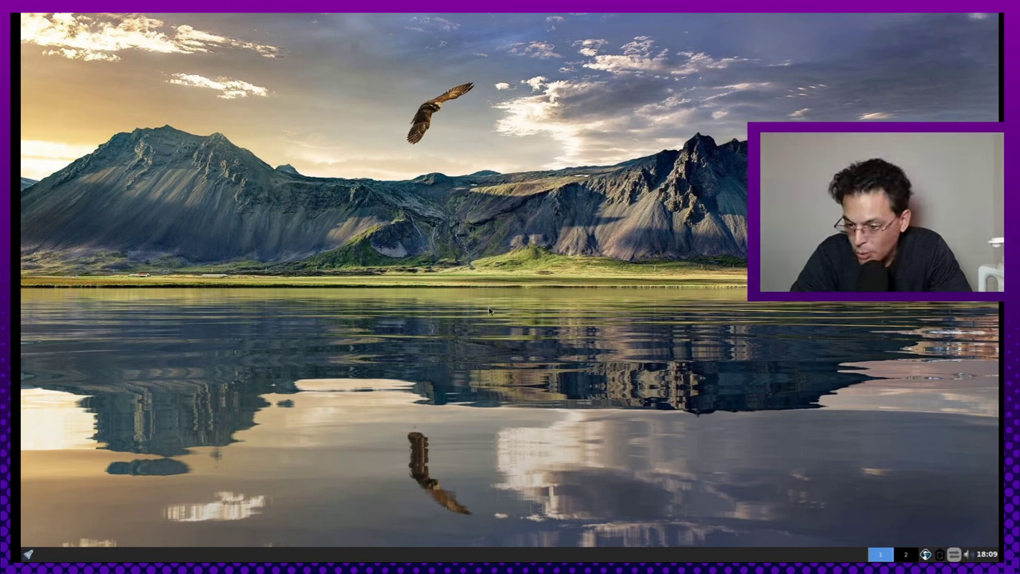
Step: Quit the LXMusic player that is still running in the background
right_click(925, 554)
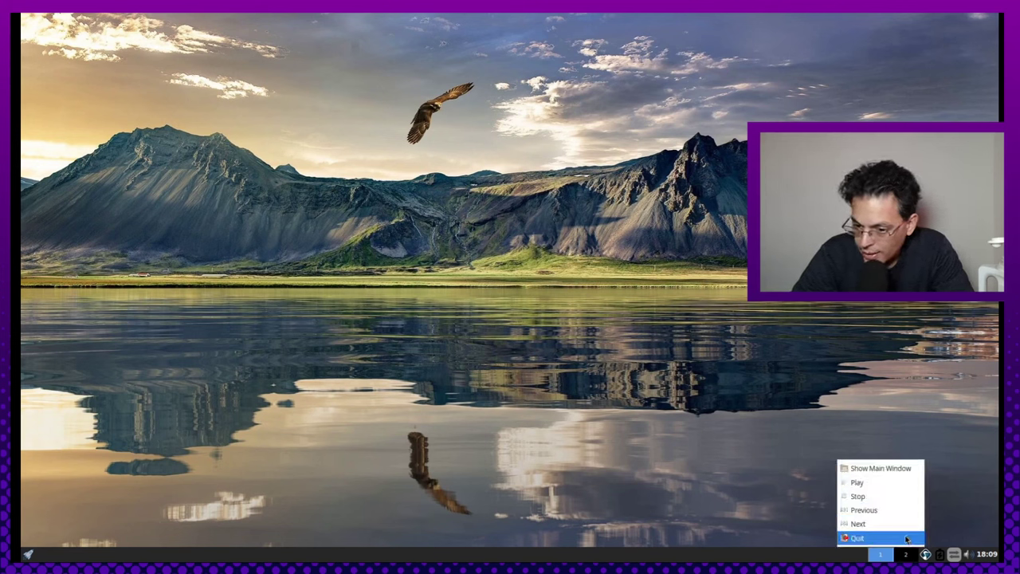
left_click(903, 540)
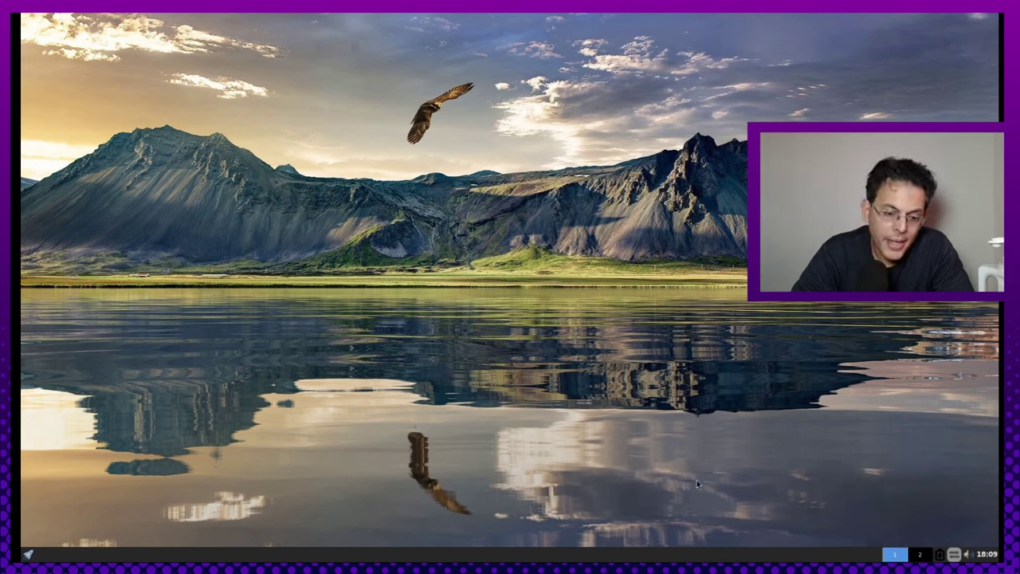
Step: Check the idle memory usage in Task Manager with its window moved to the middle of the desktop, and close it
right_click(264, 390)
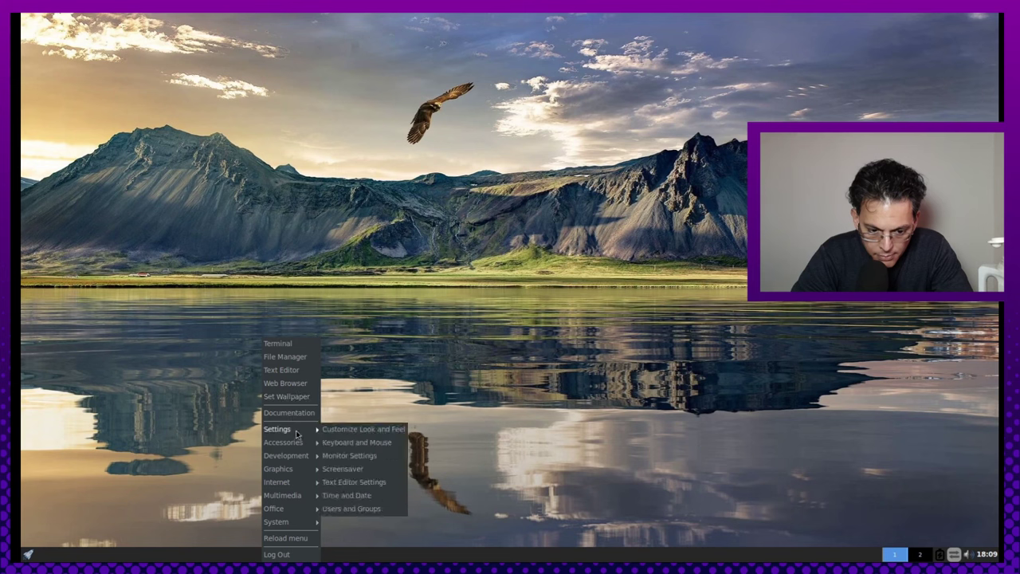
mouse_move(310, 521)
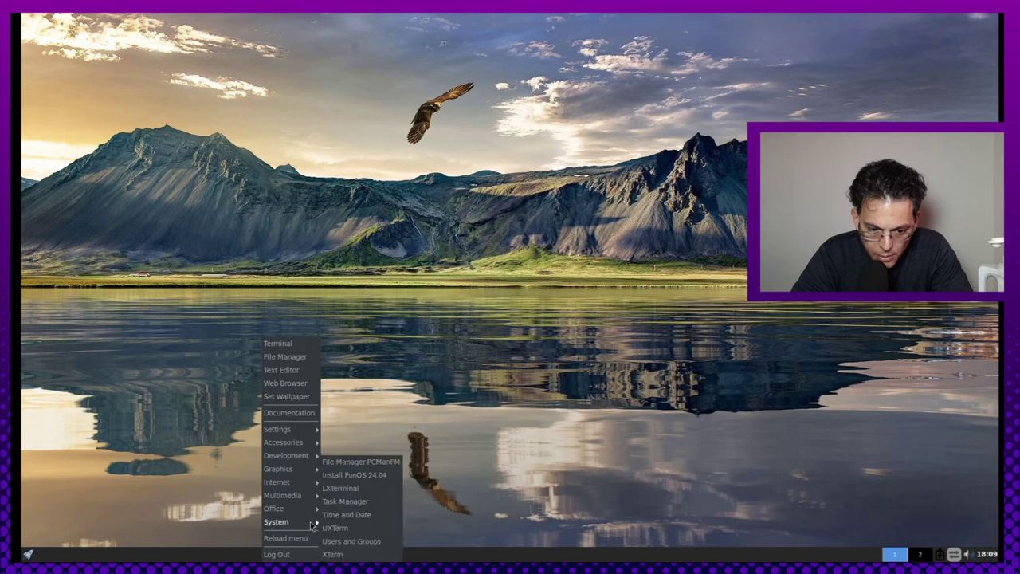
left_click(365, 506)
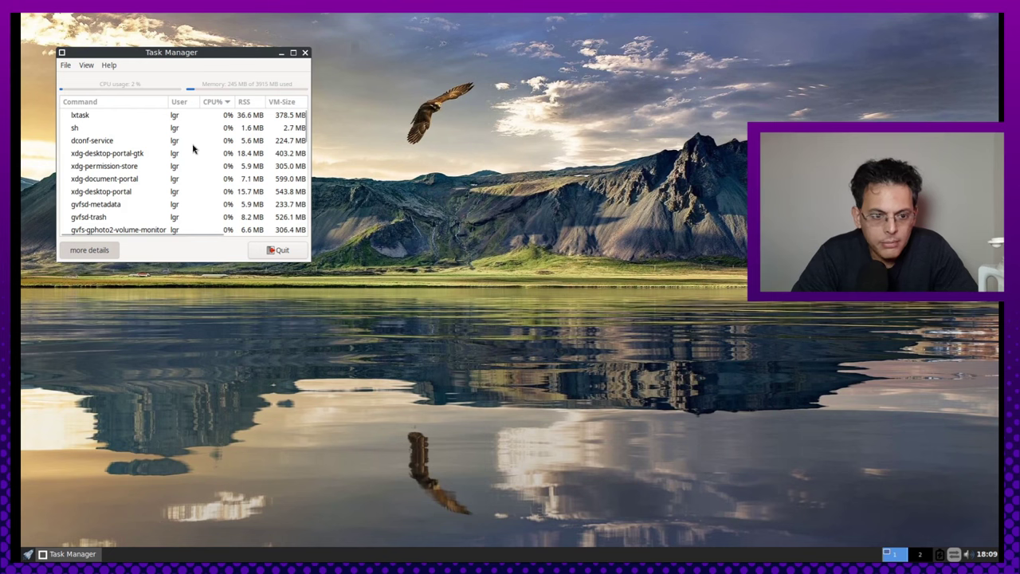
left_click_drag(155, 53, 502, 172)
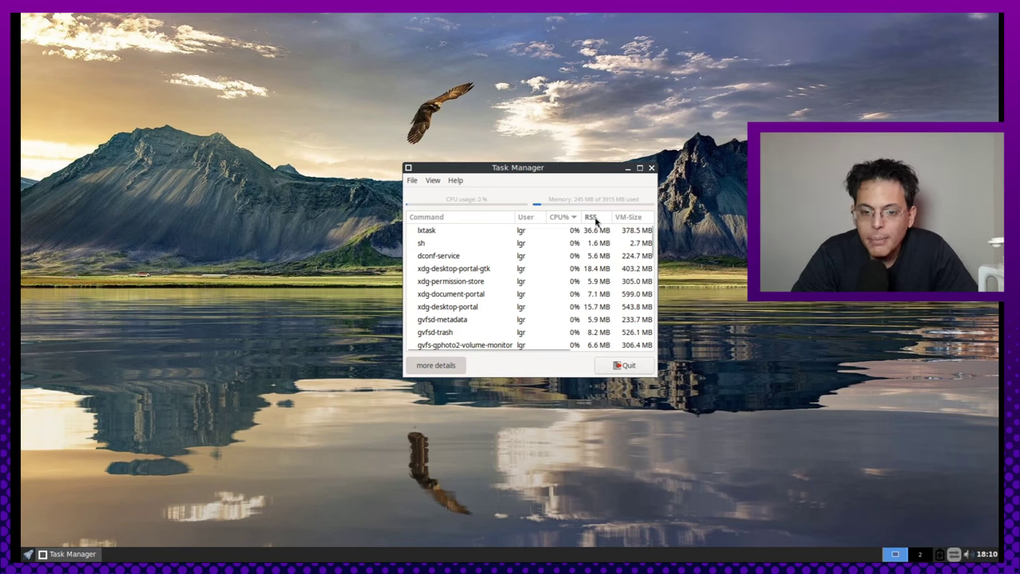
left_click_drag(567, 167, 459, 199)
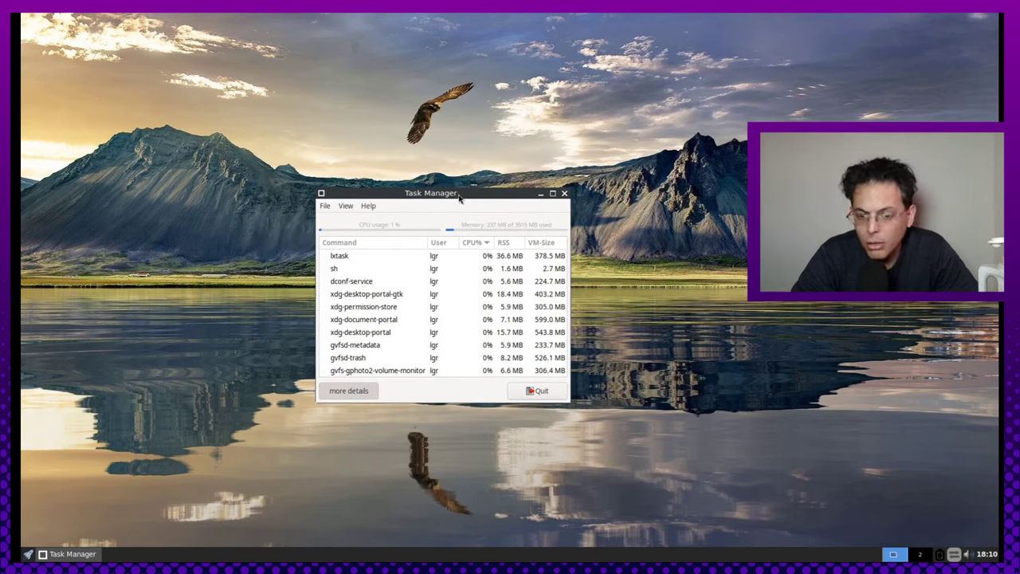
mouse_move(460, 191)
left_mouse_down()
mouse_move(560, 111)
mouse_move(720, 156)
mouse_move(643, 258)
mouse_move(471, 202)
mouse_move(500, 95)
mouse_move(733, 77)
mouse_move(757, 105)
mouse_move(695, 160)
mouse_move(702, 154)
mouse_move(685, 121)
mouse_move(670, 121)
mouse_move(477, 193)
left_mouse_up()
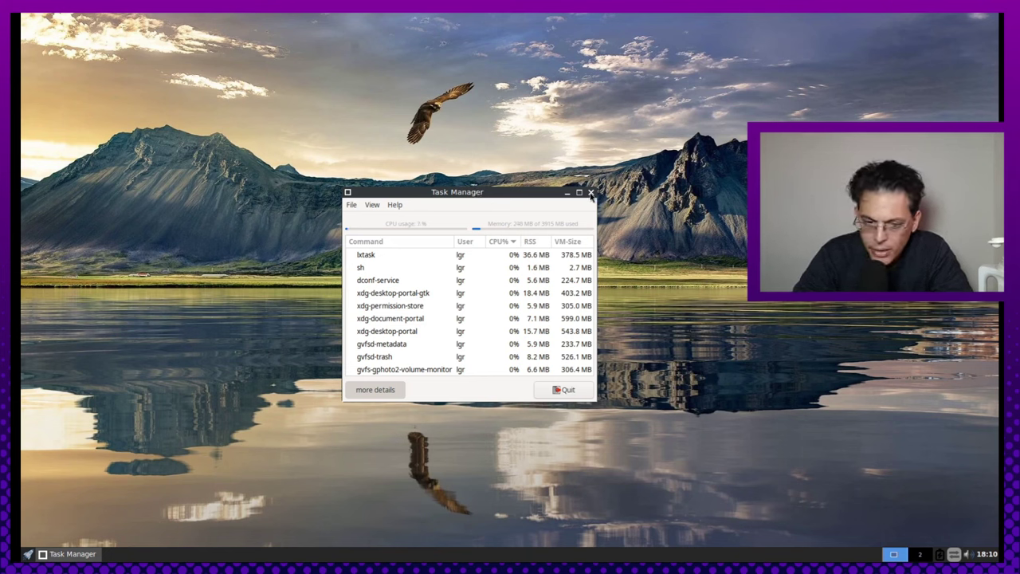
left_click(591, 192)
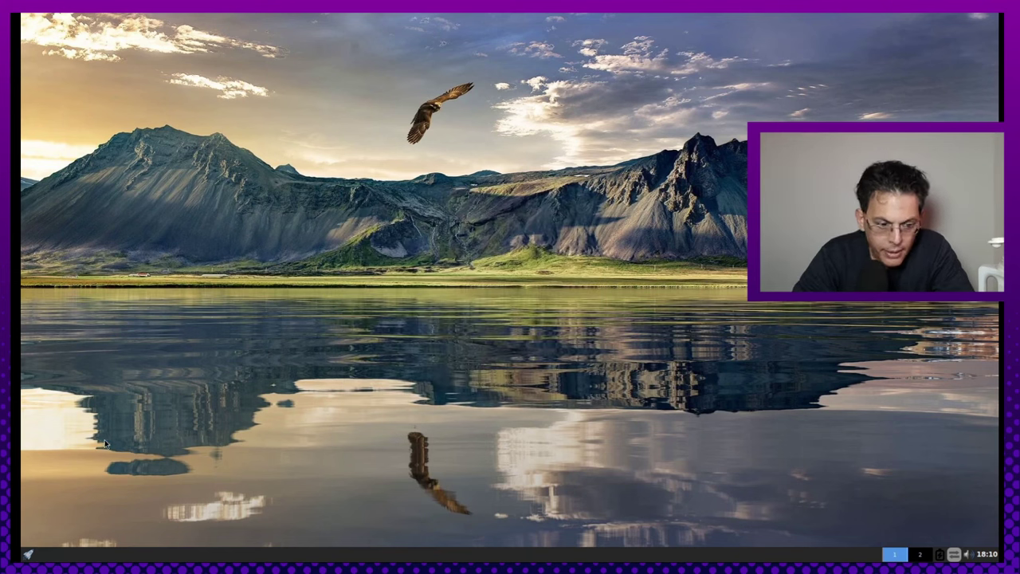
Step: Open a terminal and refresh the package lists with "sudo apt update", entering the account password
left_click(28, 554)
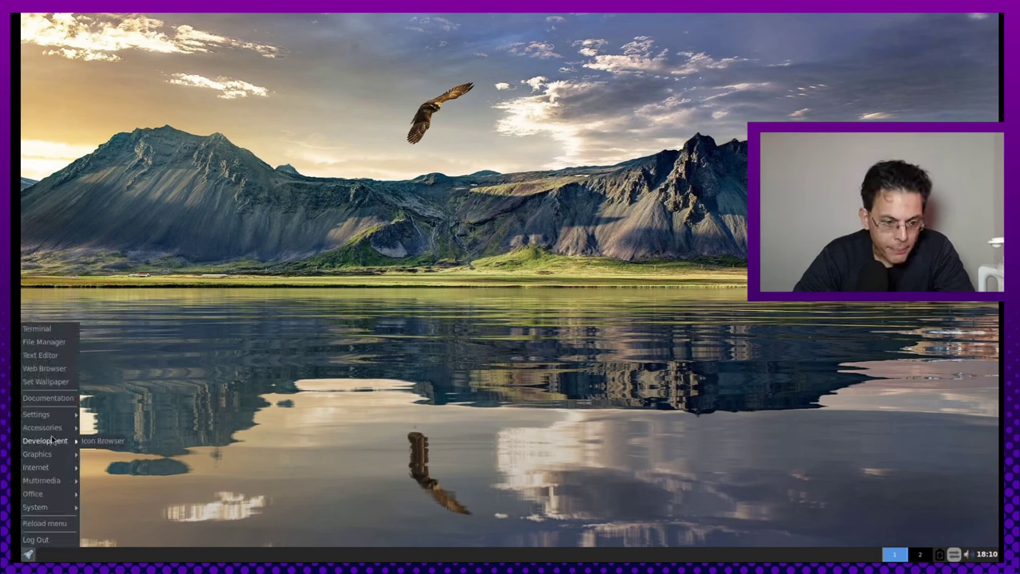
mouse_move(53, 421)
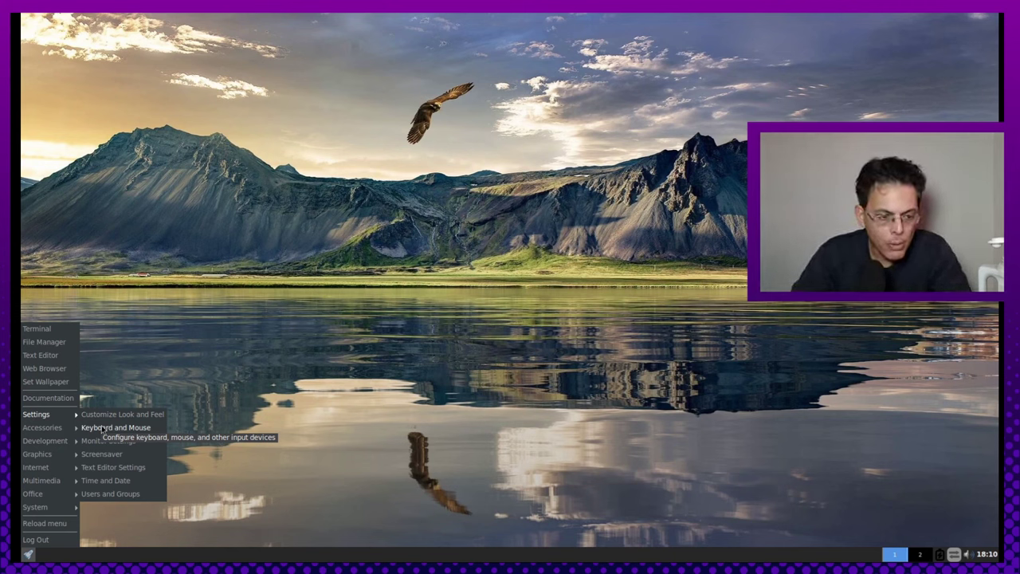
left_click(57, 328)
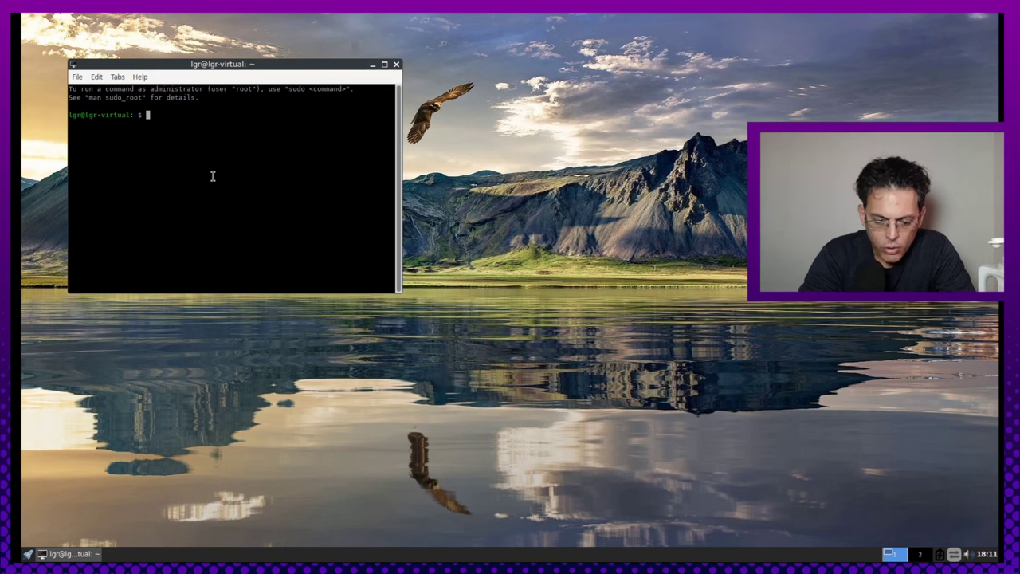
type("sudo")
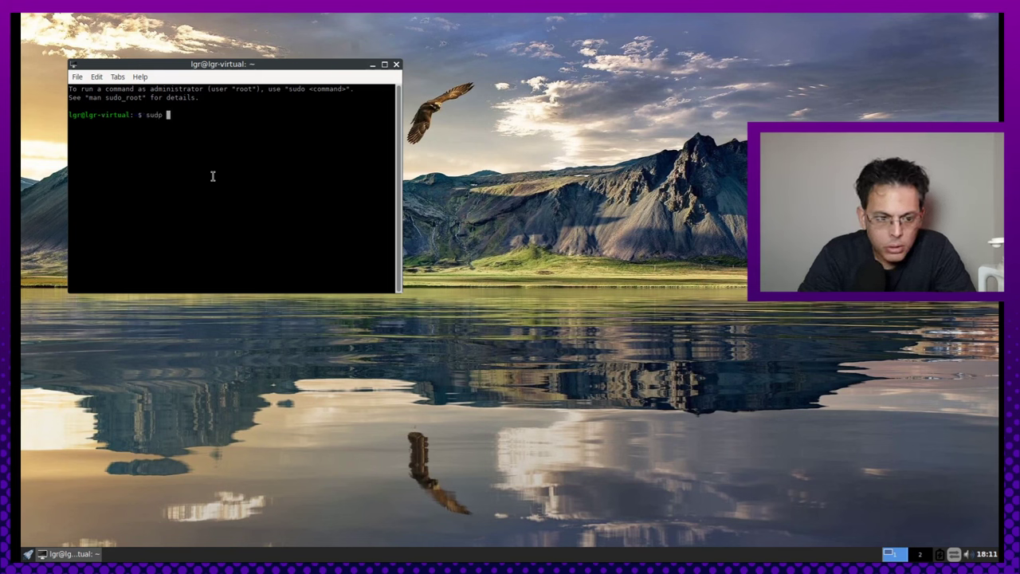
type(" apt u")
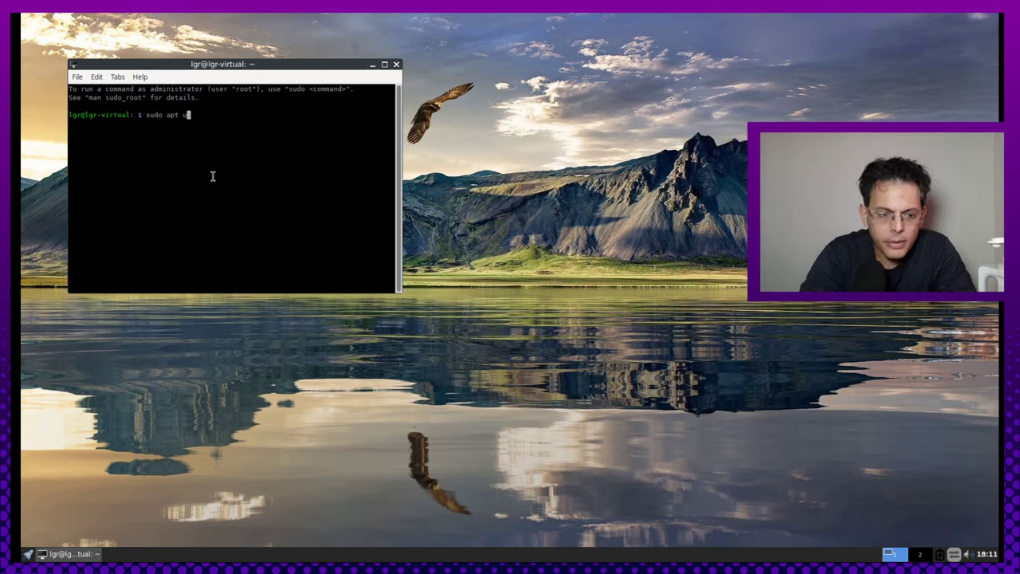
type("pdate")
key("Return")
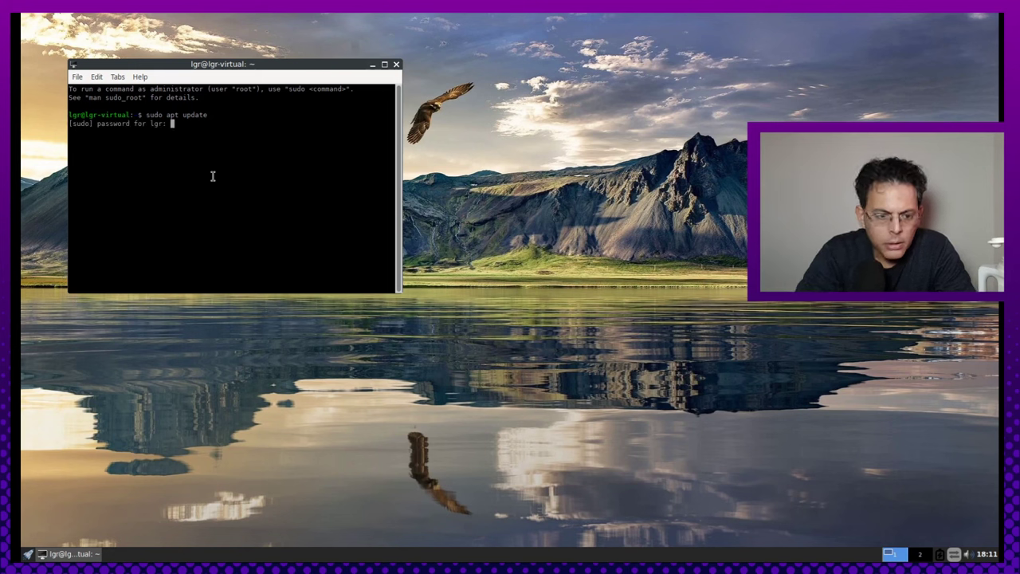
key("Return")
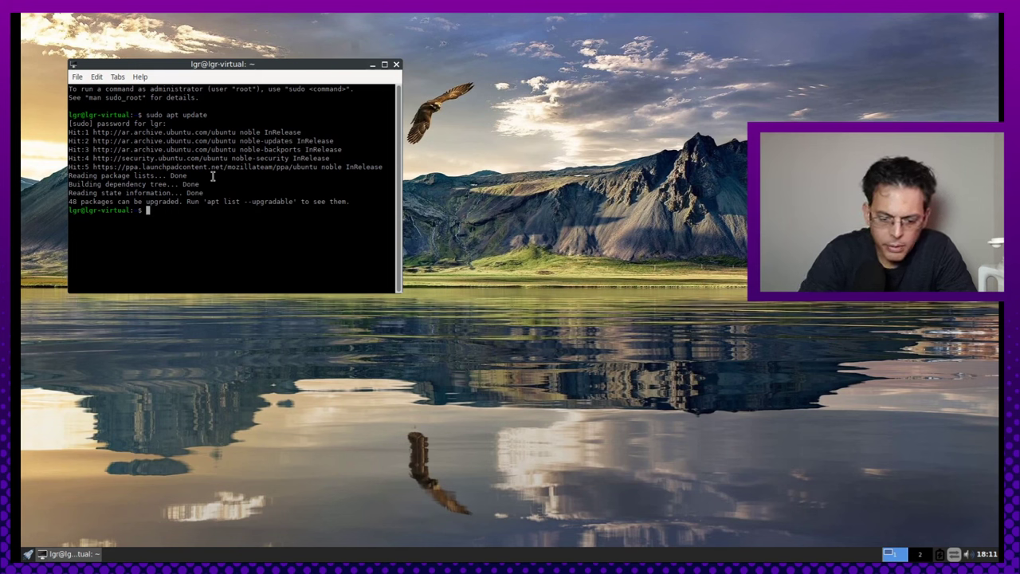
Step: Run "sudo apt upgrade" in the terminal and accept installing the package upgrades
type("sudo apt u")
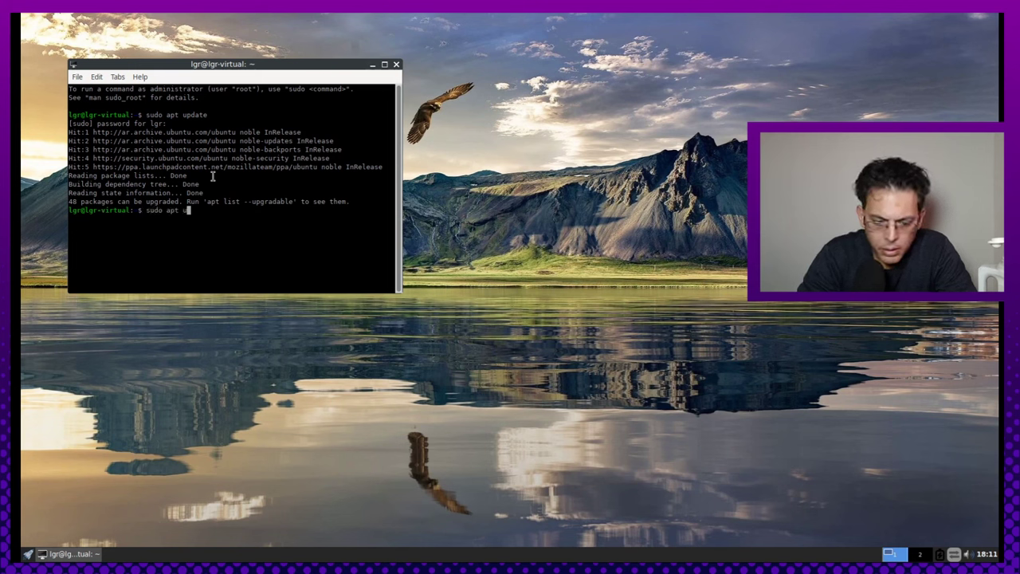
type("pgrade")
key("Return")
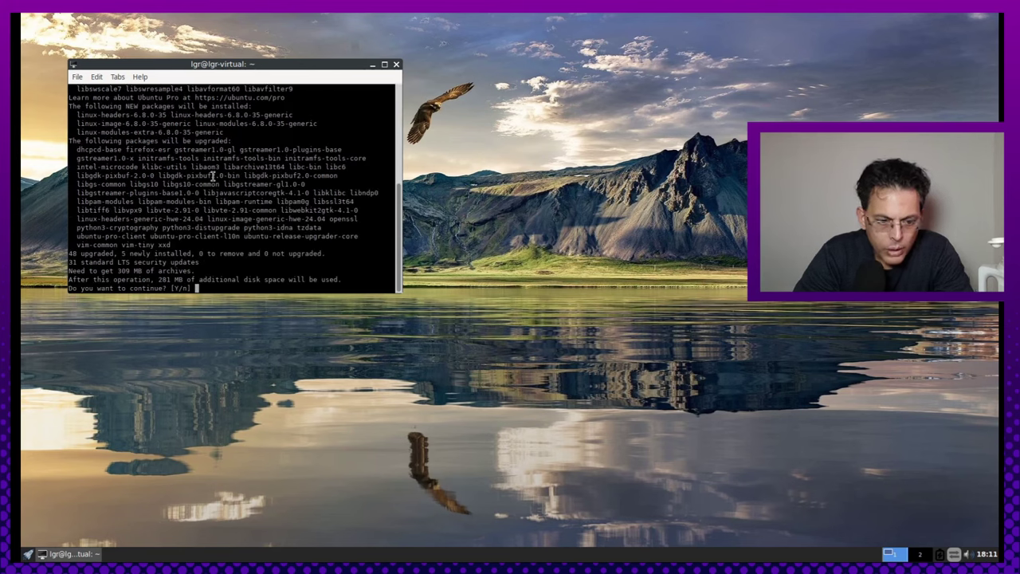
key("Return")
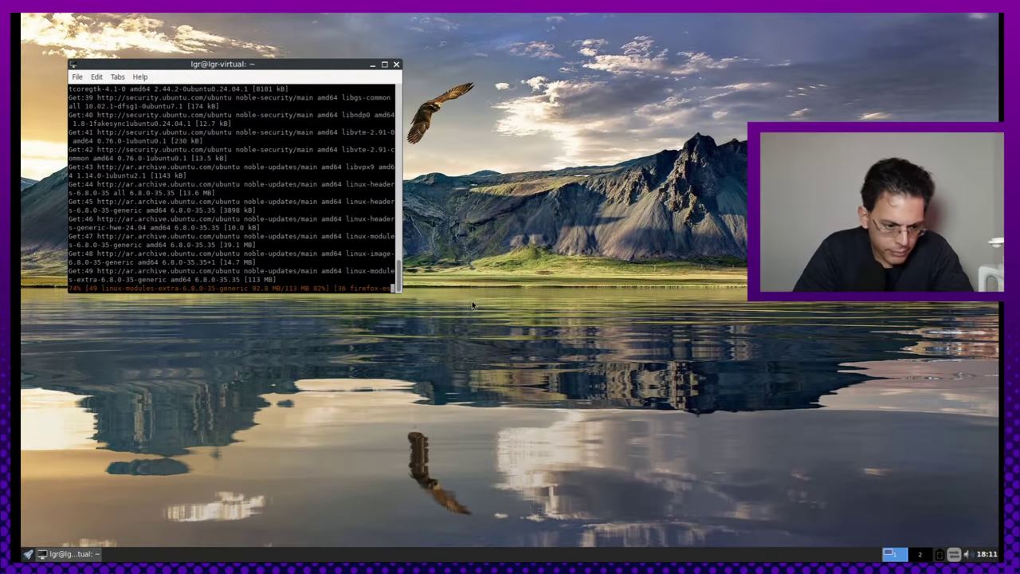
Step: Open the home folder in a maximized file manager window and show its hidden files
left_click(28, 553)
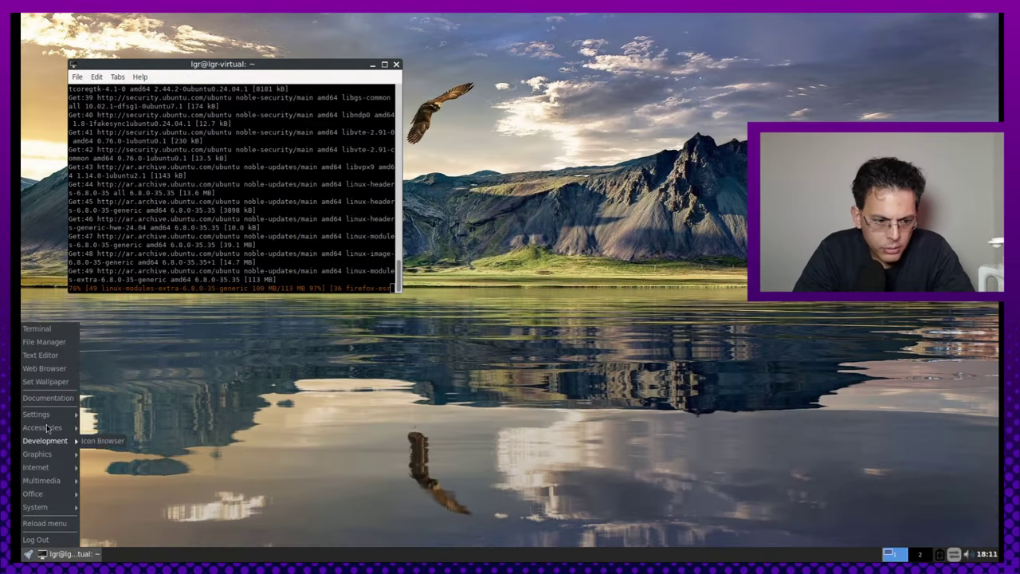
left_click(43, 343)
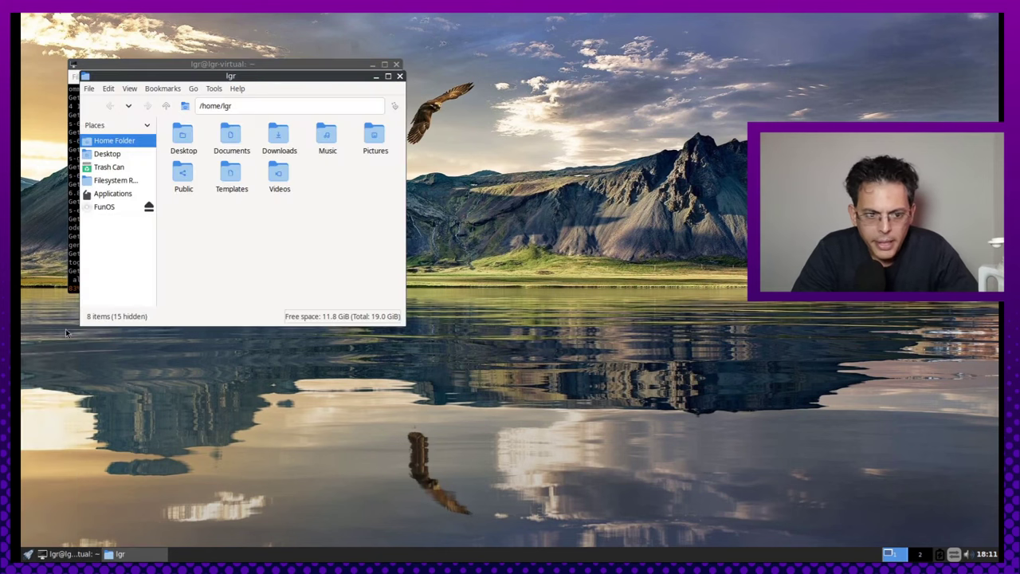
left_click_drag(258, 75, 643, 126)
double_click(643, 126)
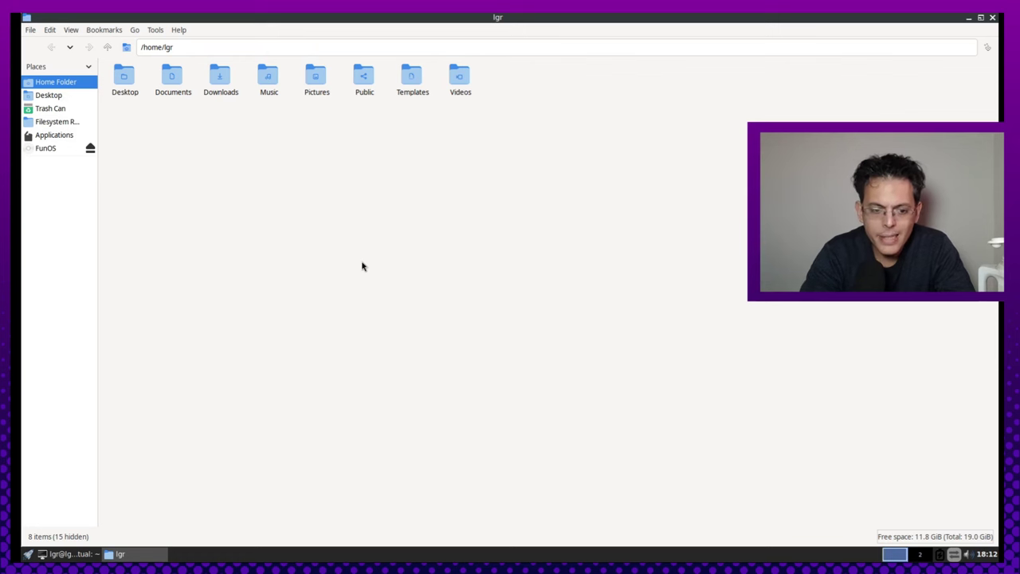
key("ctrl+h")
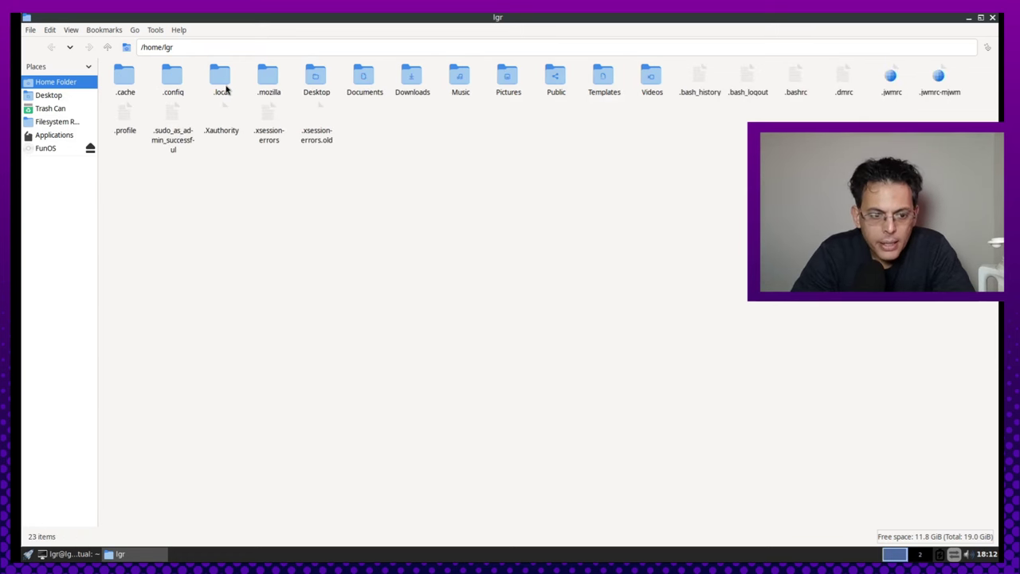
Step: Read the LXRandR autostart entry from .config/autostart in Mousepad with its window moved to the middle of the desktop, and close it
double_click(181, 82)
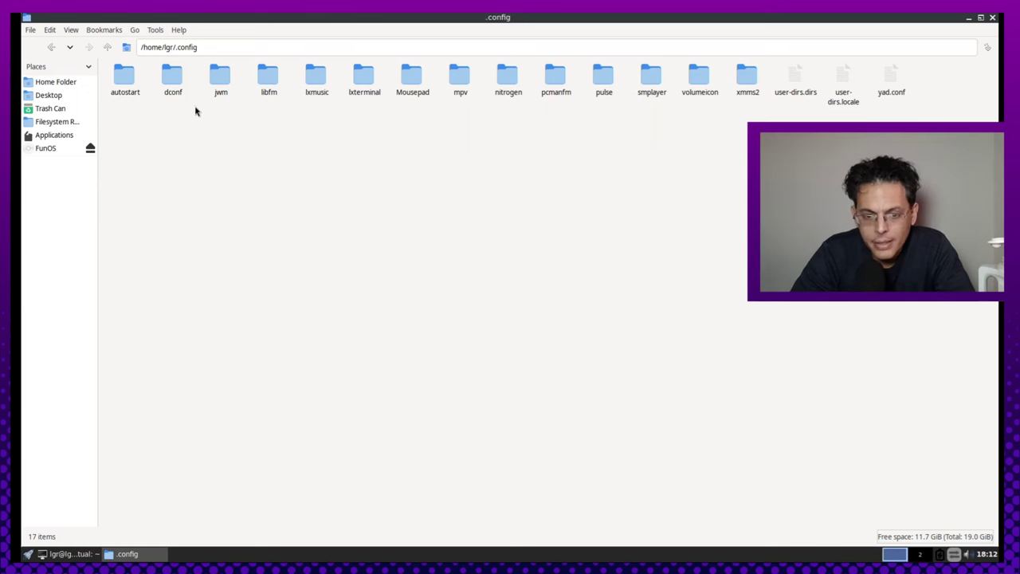
left_click(127, 86)
double_click(127, 86)
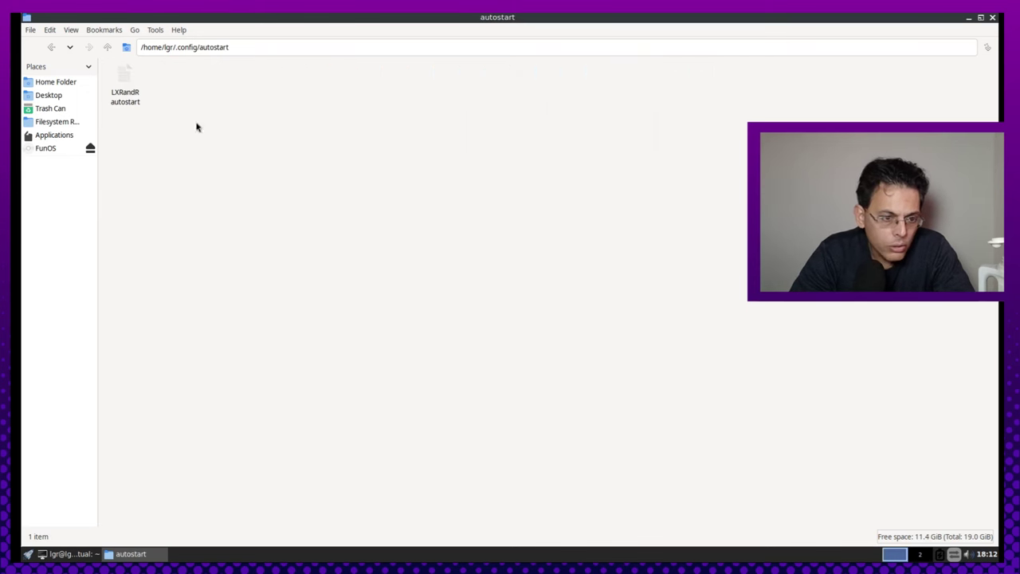
right_click(131, 105)
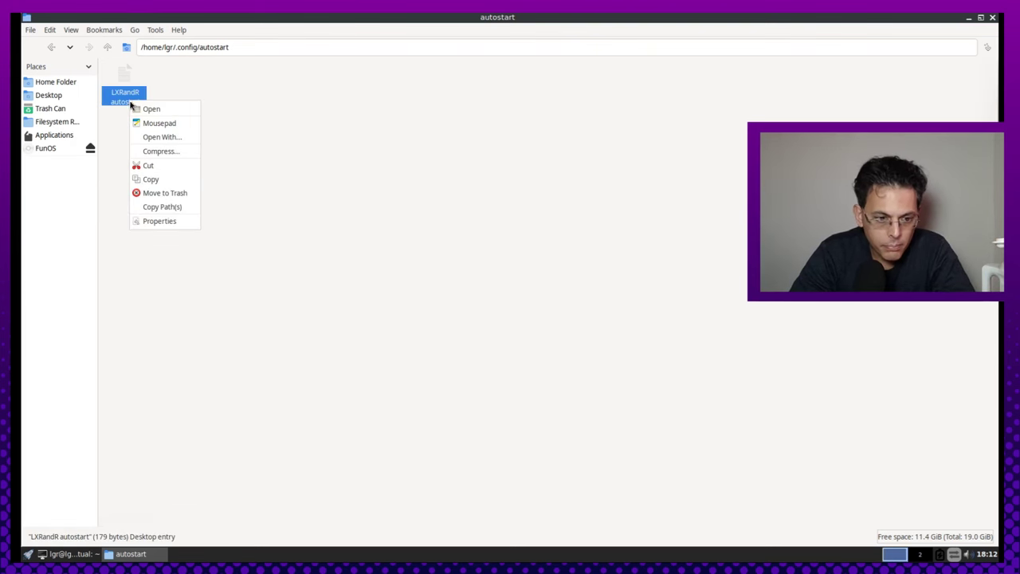
left_click(170, 125)
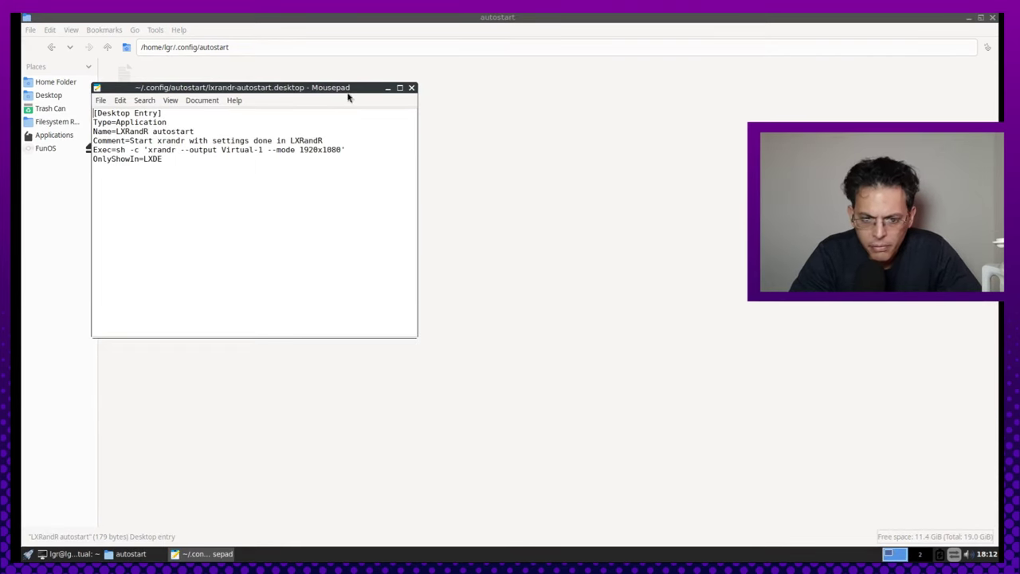
left_click_drag(348, 97, 542, 171)
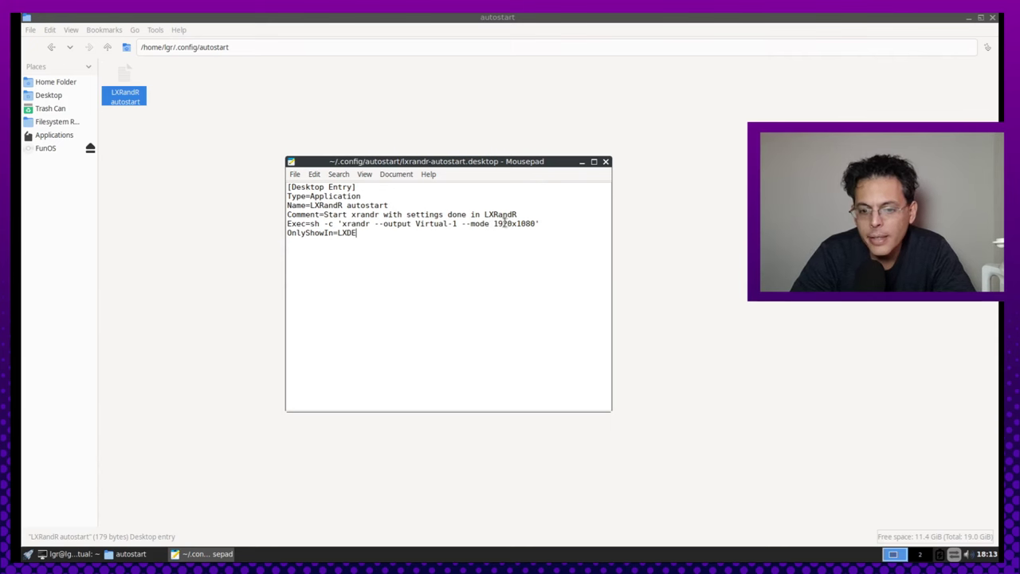
left_click(606, 163)
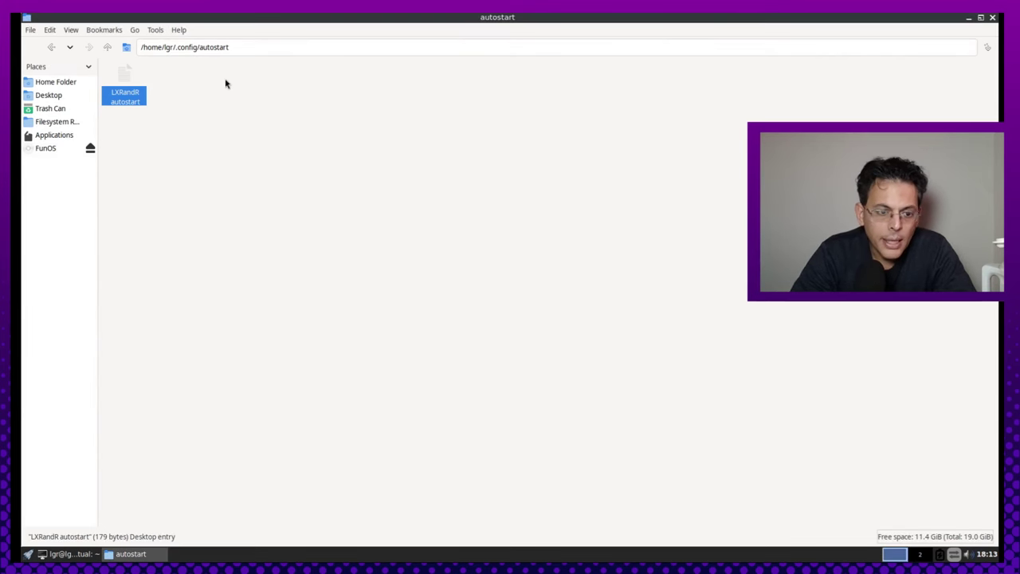
Step: Return to the .config folder, open its jwm folder and select the keys file
left_click(104, 50)
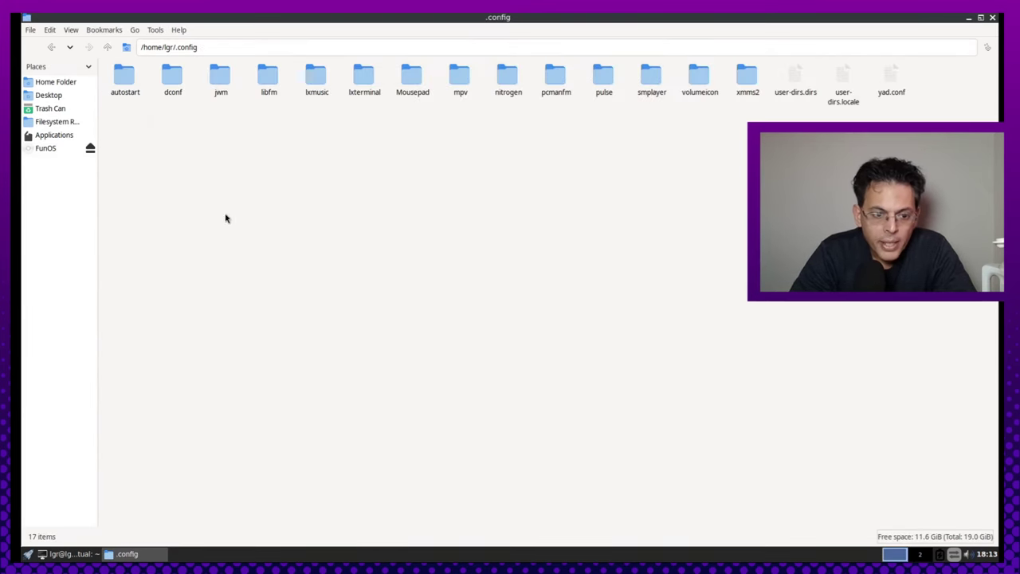
double_click(218, 85)
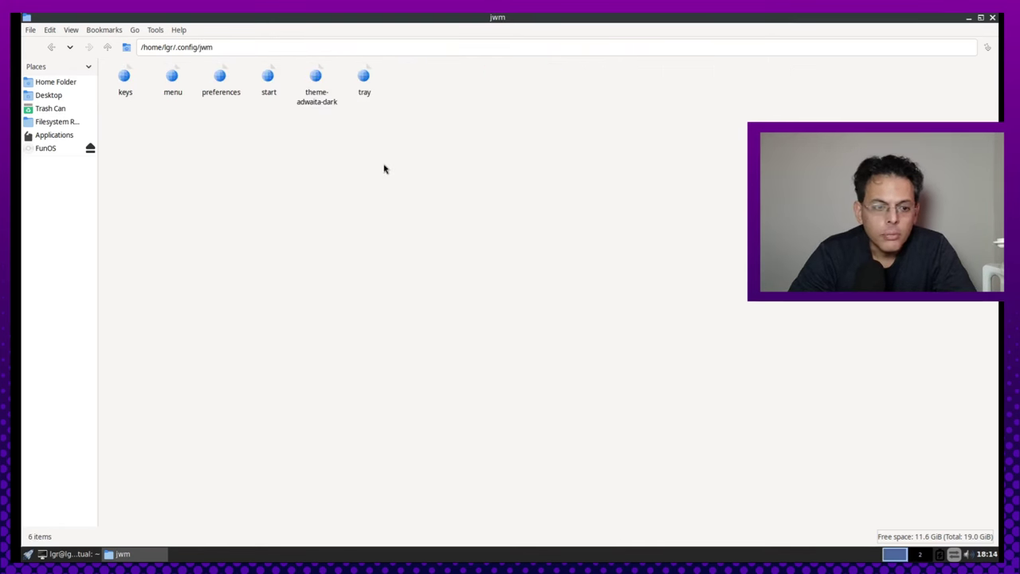
left_click(123, 98)
mouse_move(151, 149)
left_mouse_down()
mouse_move(123, 82)
mouse_move(133, 141)
left_mouse_up()
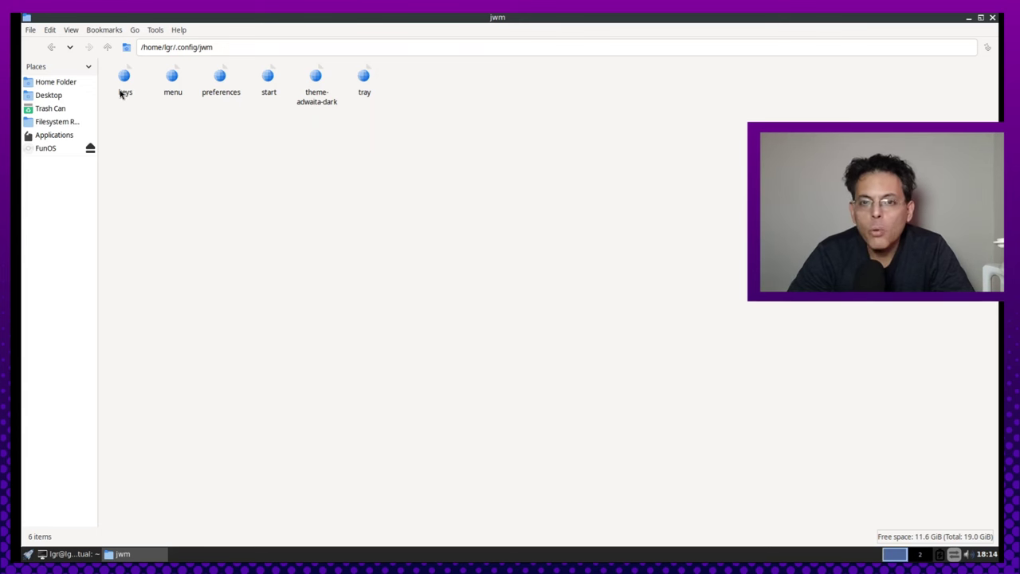
left_click(121, 94)
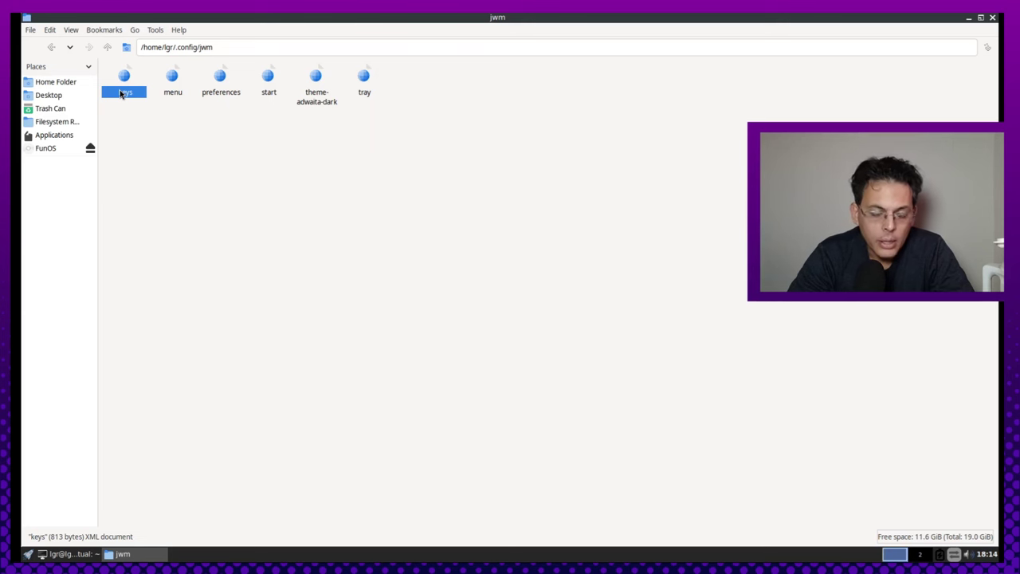
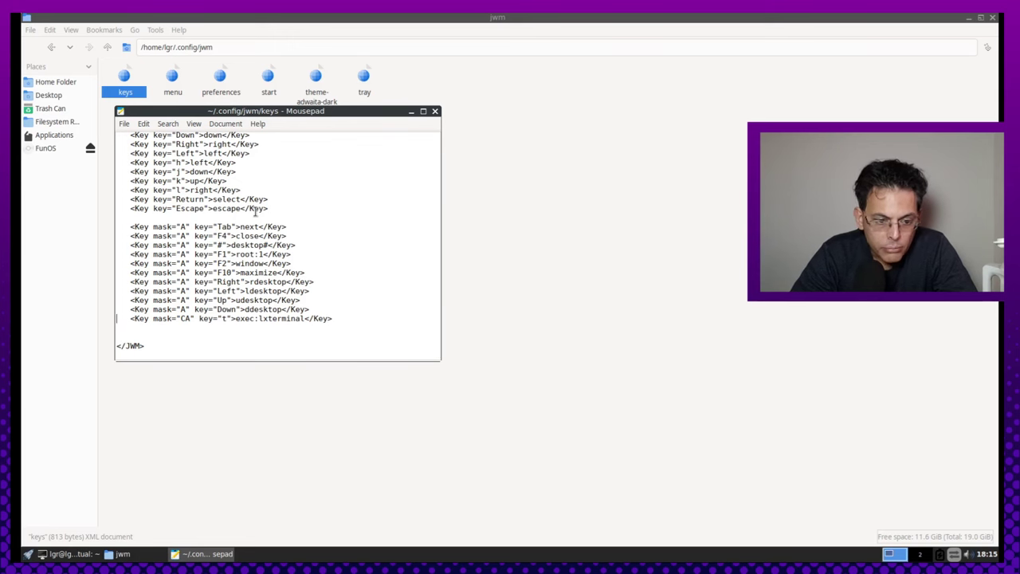
Step: Examine the lxterminal key binding on the last Key line of the keys file
key("Home")
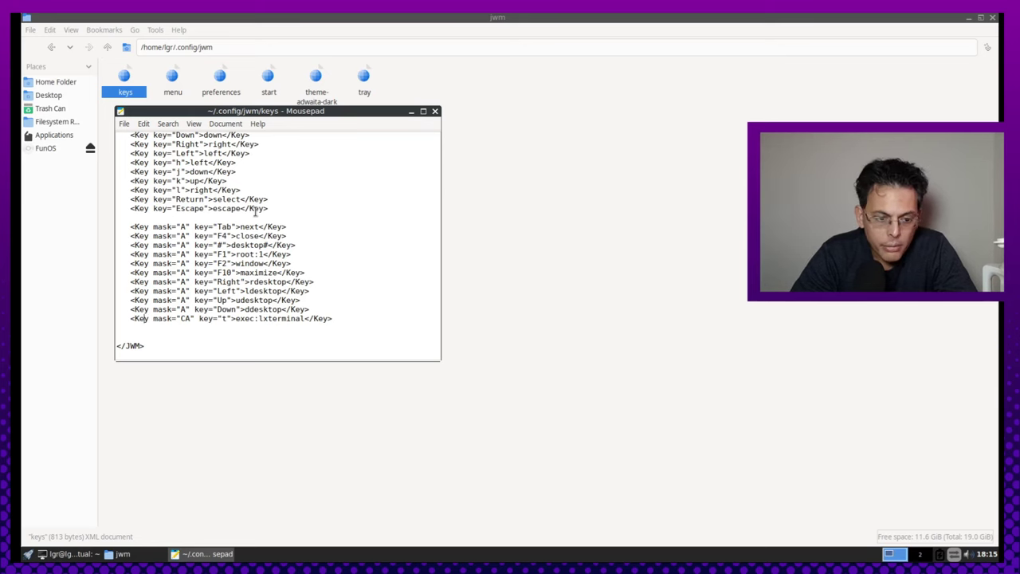
key("Right")
key("Right")
key("Right")
key("Right")
key("Right")
key("Right")
key("Right")
key("Right")
key("Right")
key("Right")
key("Right")
key("Right")
key("Right")
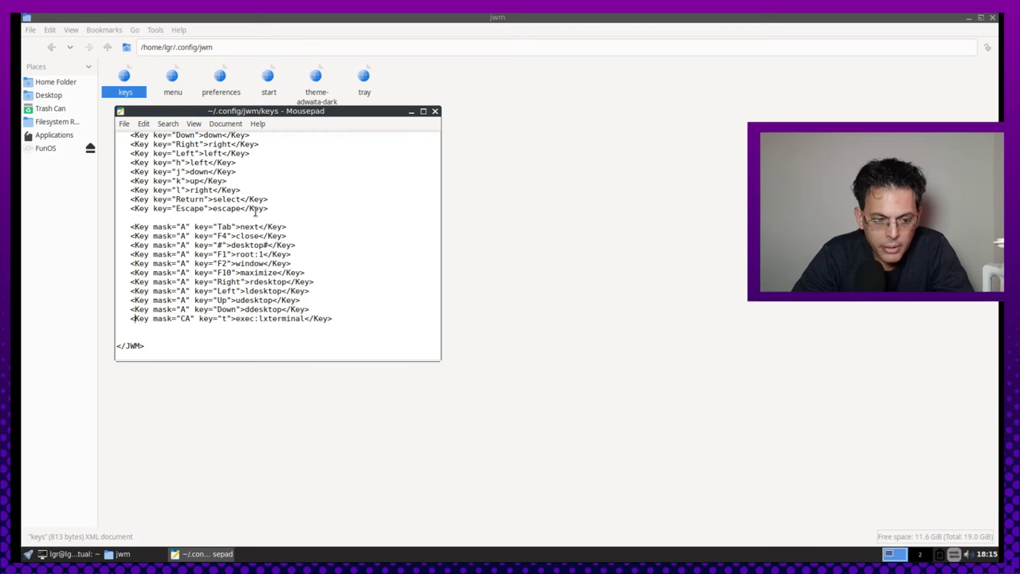
left_click(445, 410)
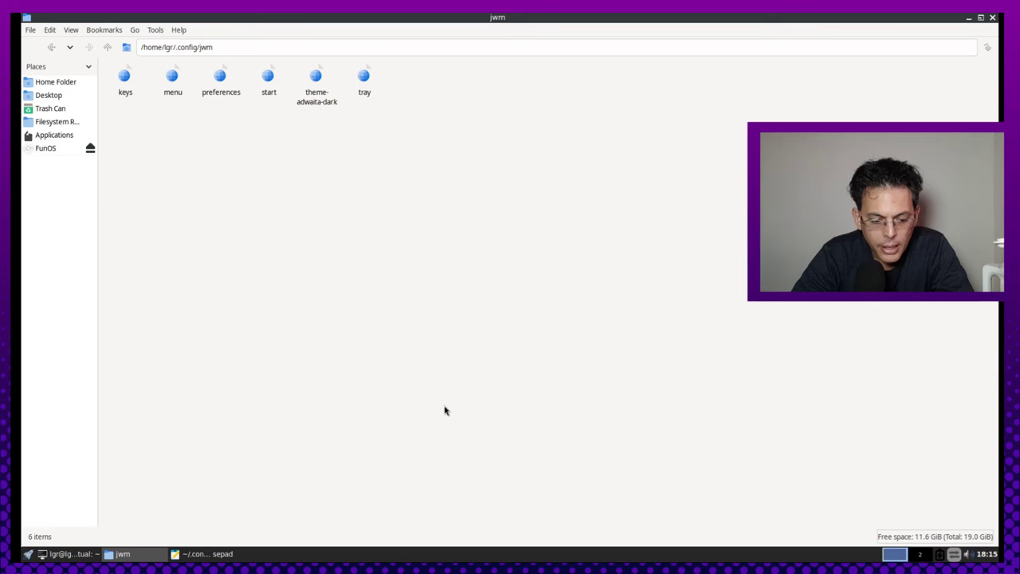
key("ctrl+a")
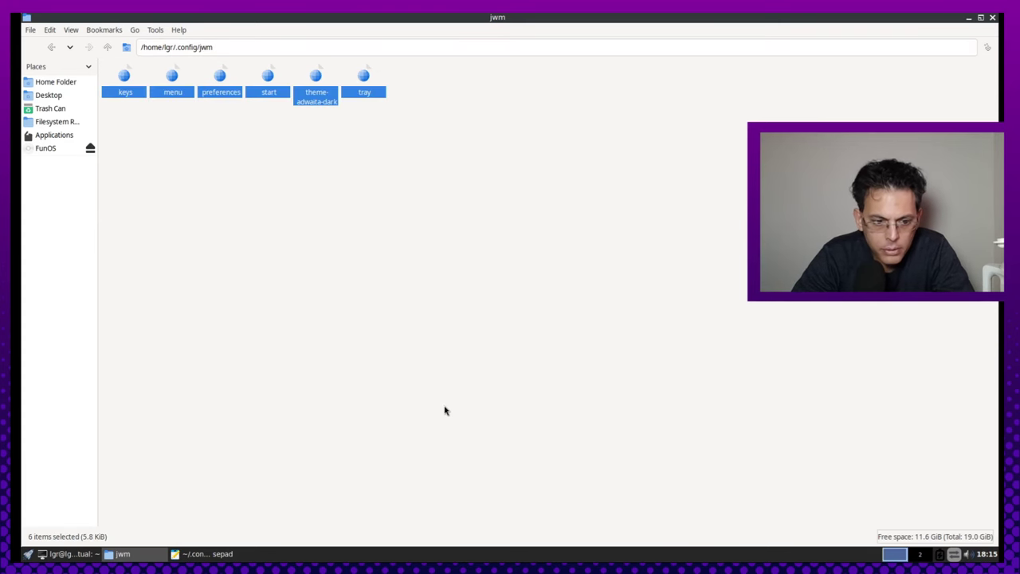
key("alt+Tab")
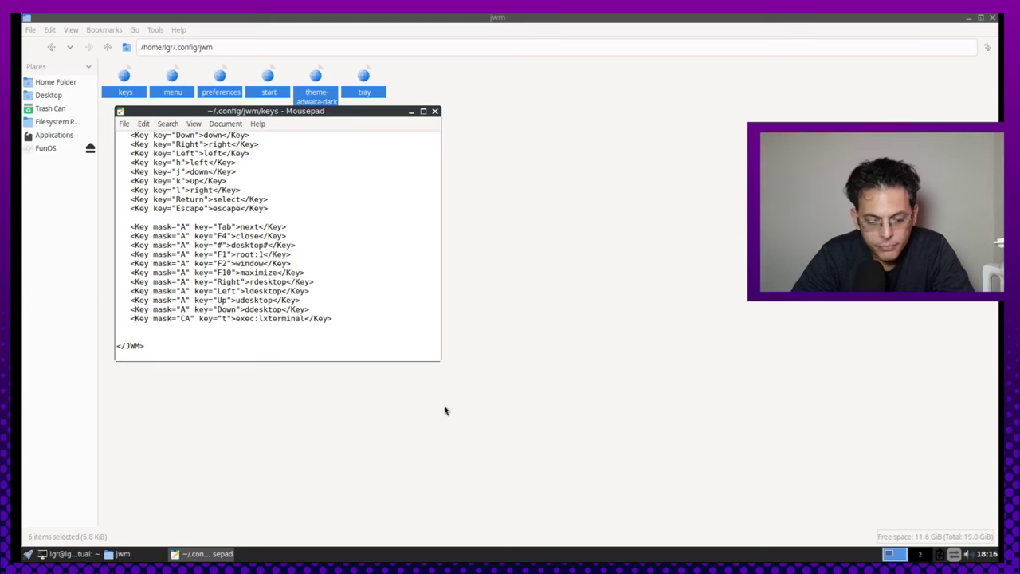
left_click(444, 410)
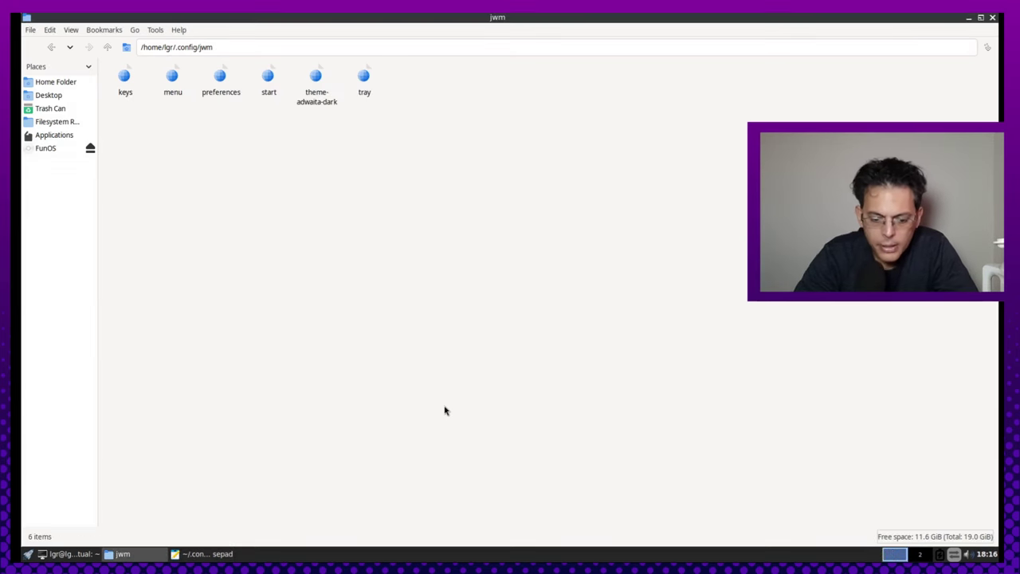
Step: Open a second tab of the jwm folder in the file manager and recheck the lxterminal binding in the keys file
key("ctrl+t")
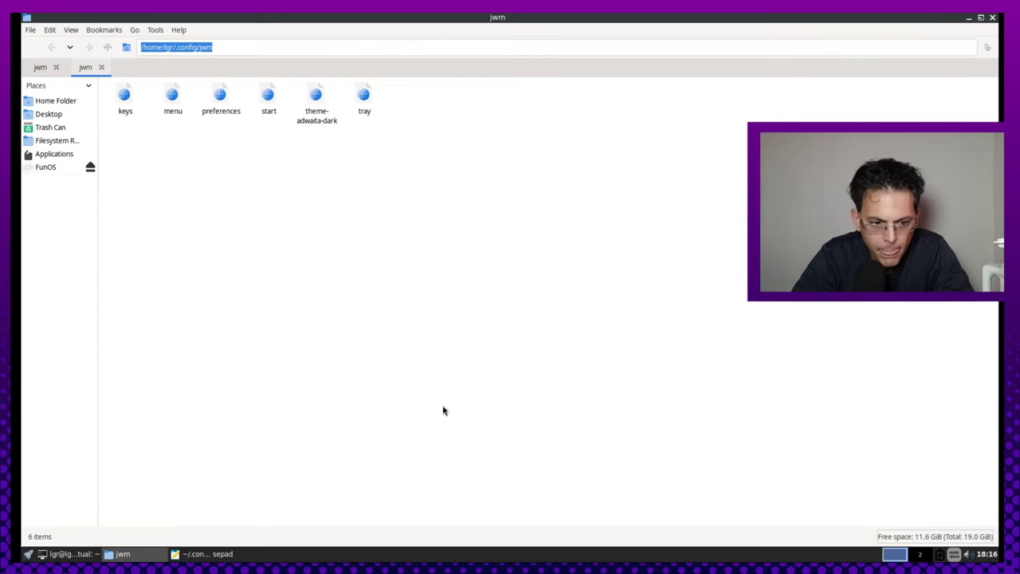
key("alt+Tab")
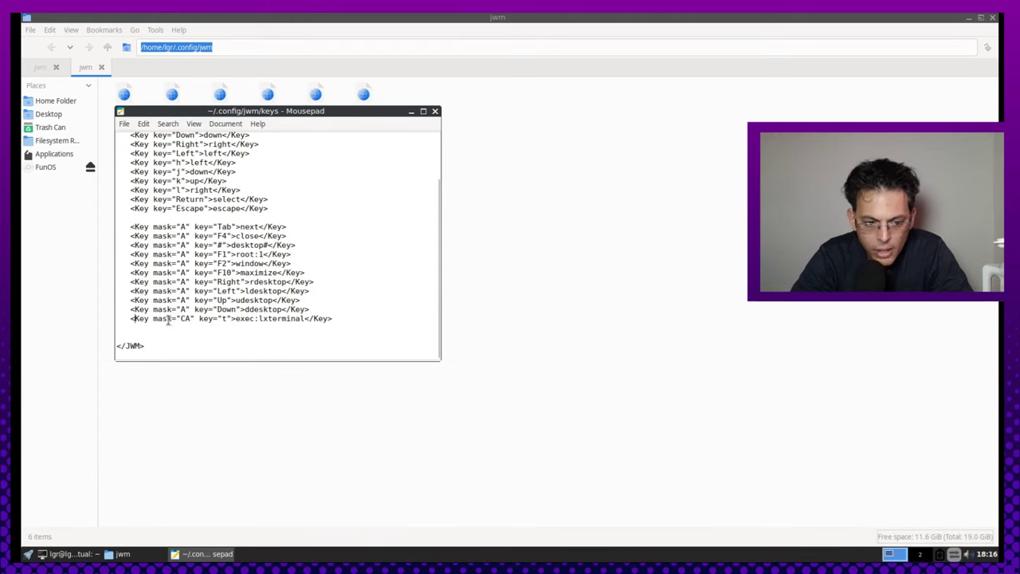
left_click(460, 448)
key("alt+Tab")
left_click(460, 448)
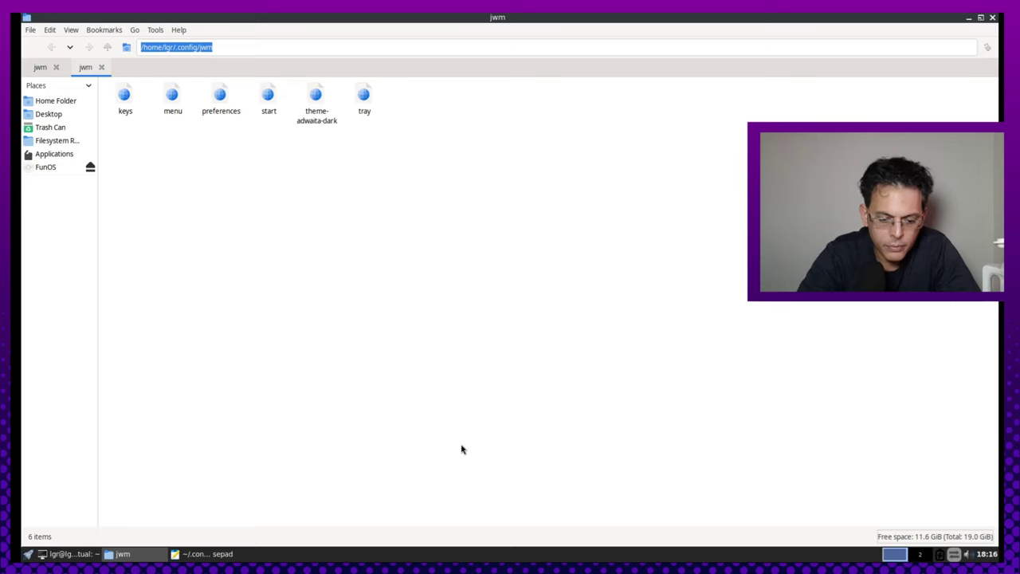
Step: Test the lxterminal keyboard shortcut defined in the keys file, and close the new terminal and the keys file
key("ctrl+alt+t")
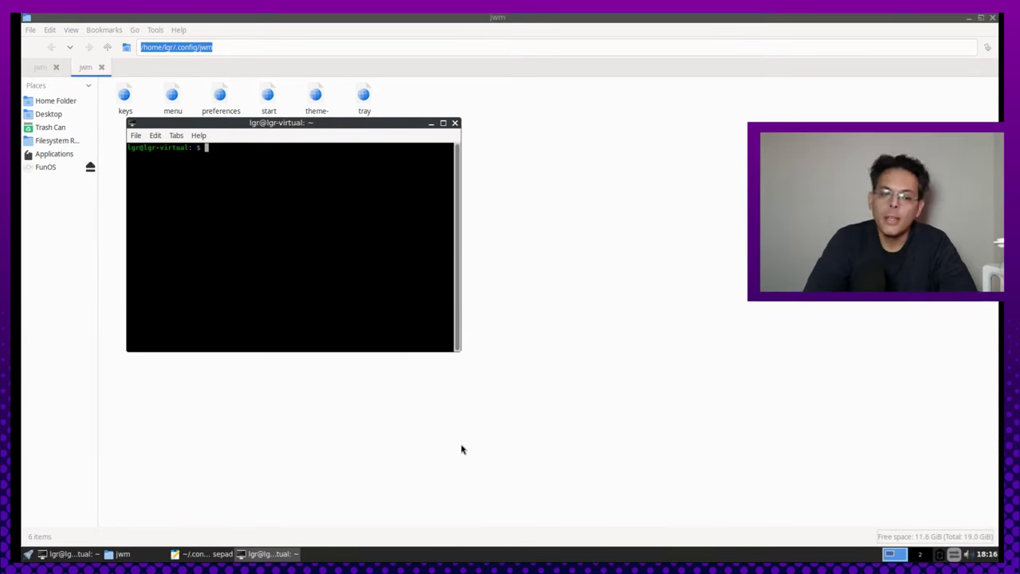
left_click(454, 122)
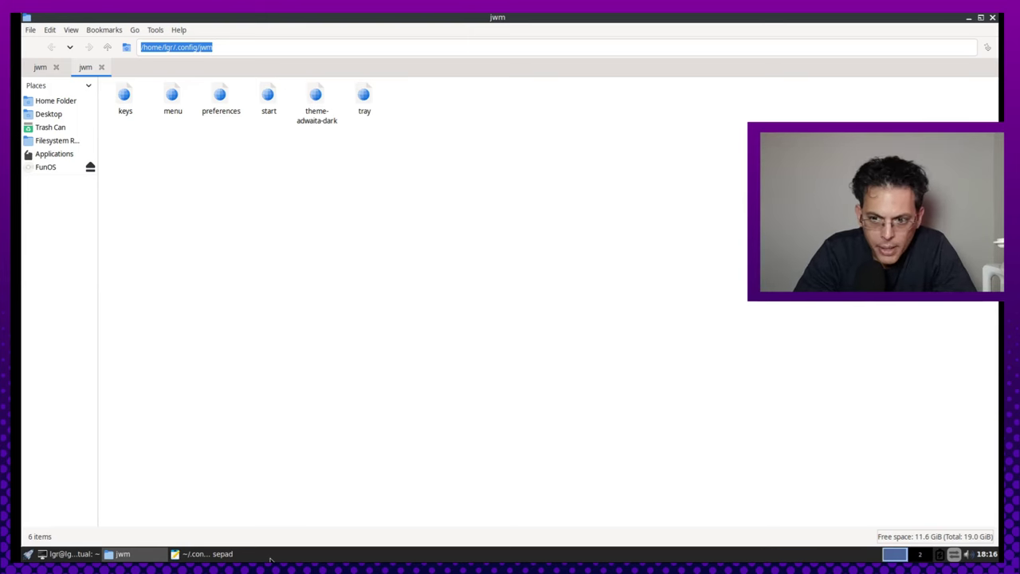
left_click(227, 554)
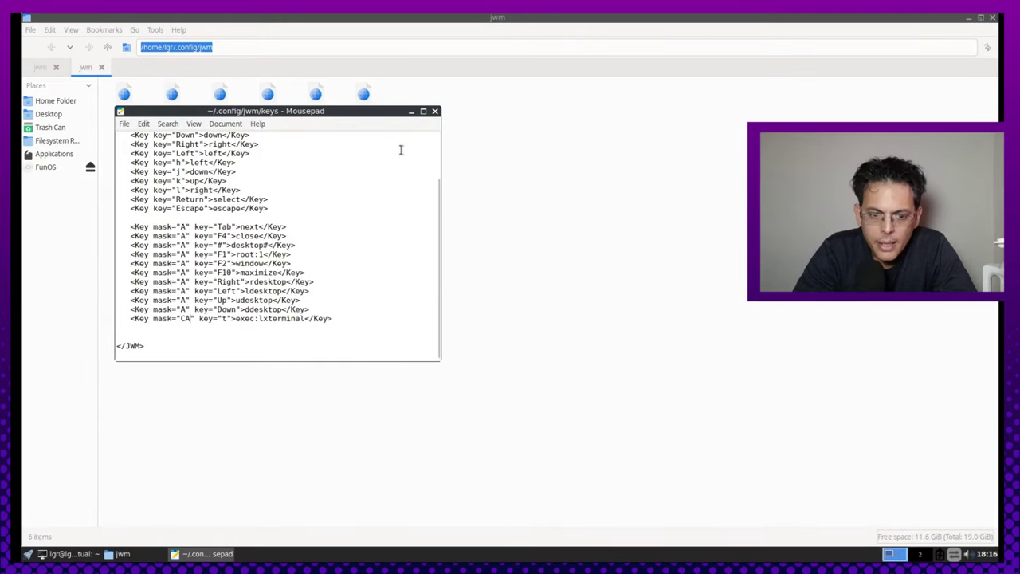
left_click(434, 111)
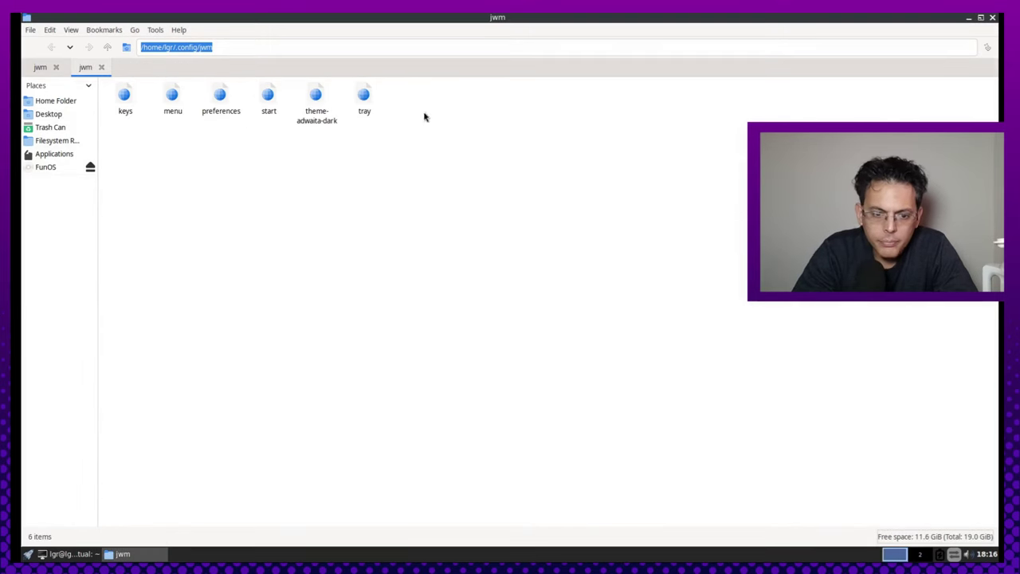
Step: Open the jwm menu file in Mousepad and read through its RootMenu program entries
right_click(170, 102)
left_click(202, 140)
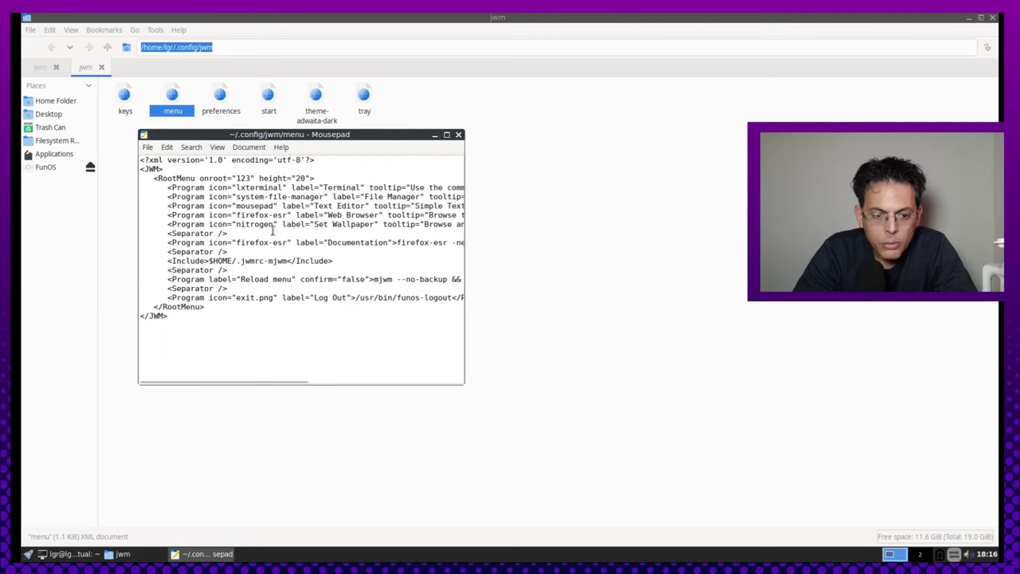
key("ctrl+Home")
key("Down")
key("Down")
key("Down")
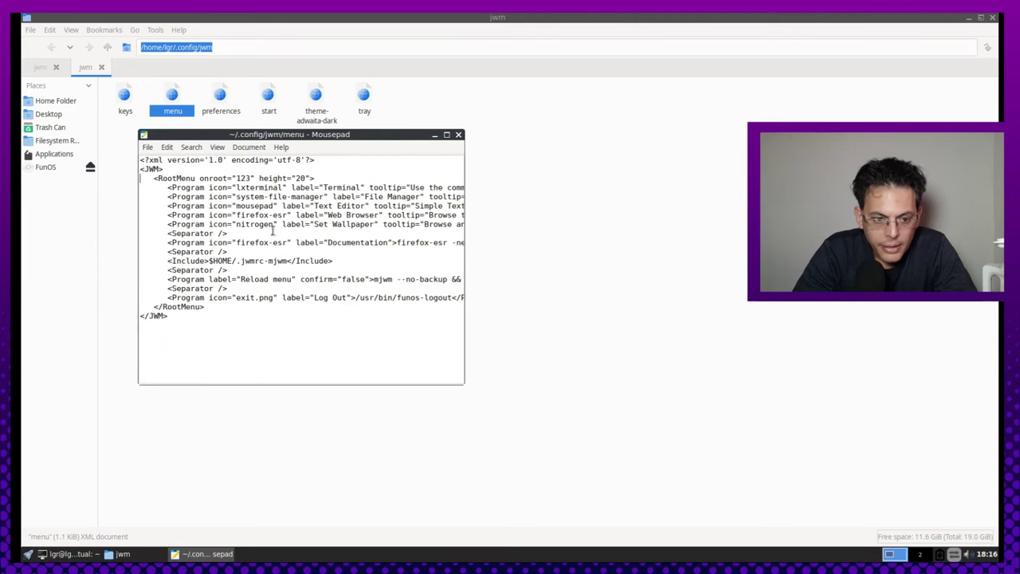
key("Up")
key("Right")
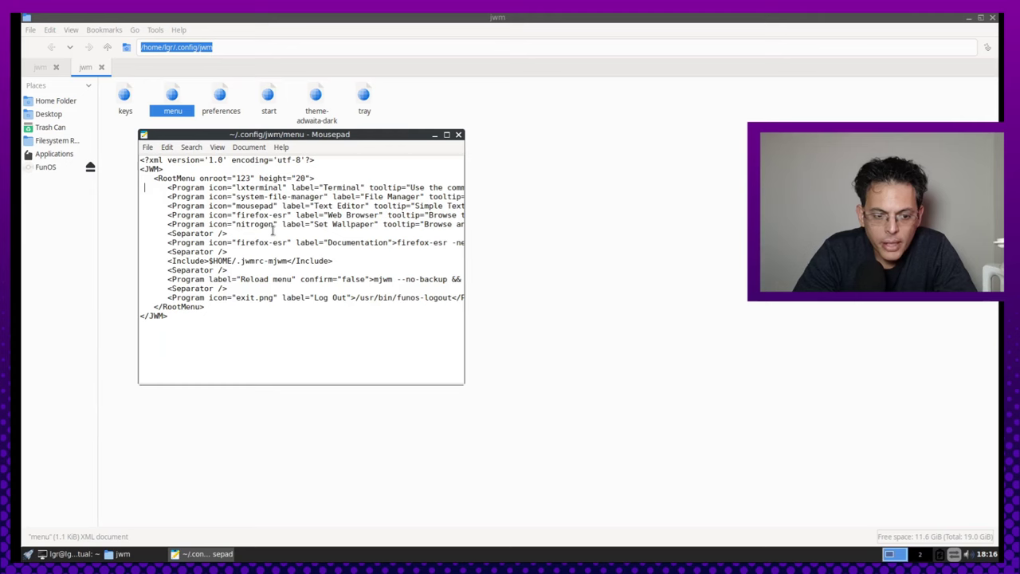
key("Down")
key("Right")
key("Right")
key("Right")
key("Right")
key("Right")
key("Right")
key("Down")
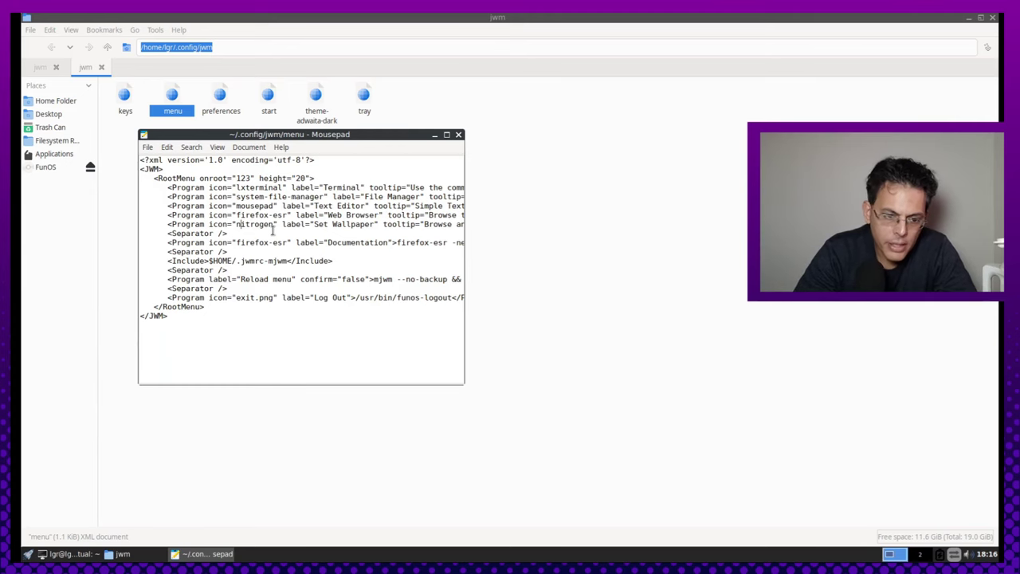
key("Down")
key("Down")
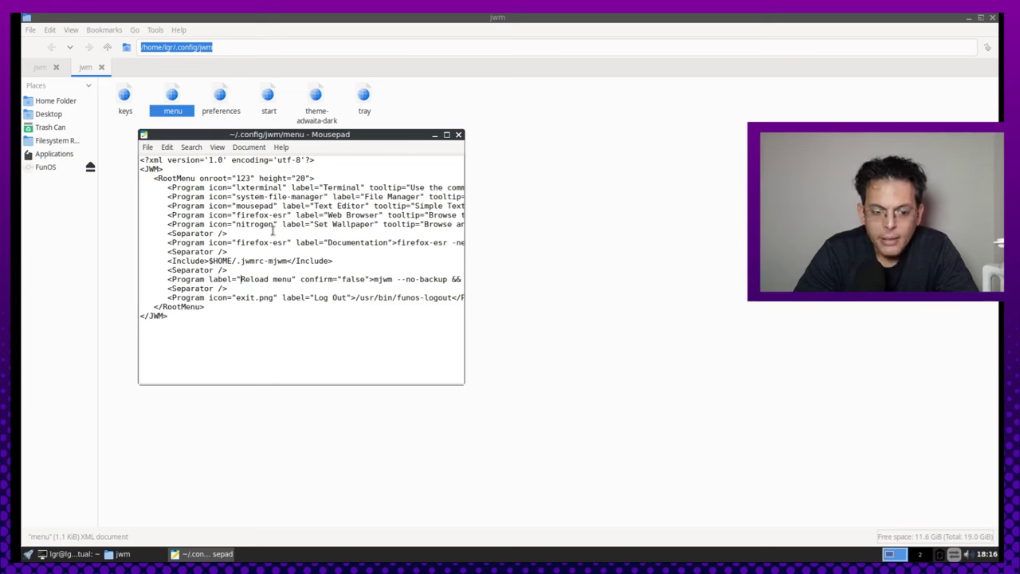
key("Down")
key("Down")
key("Down")
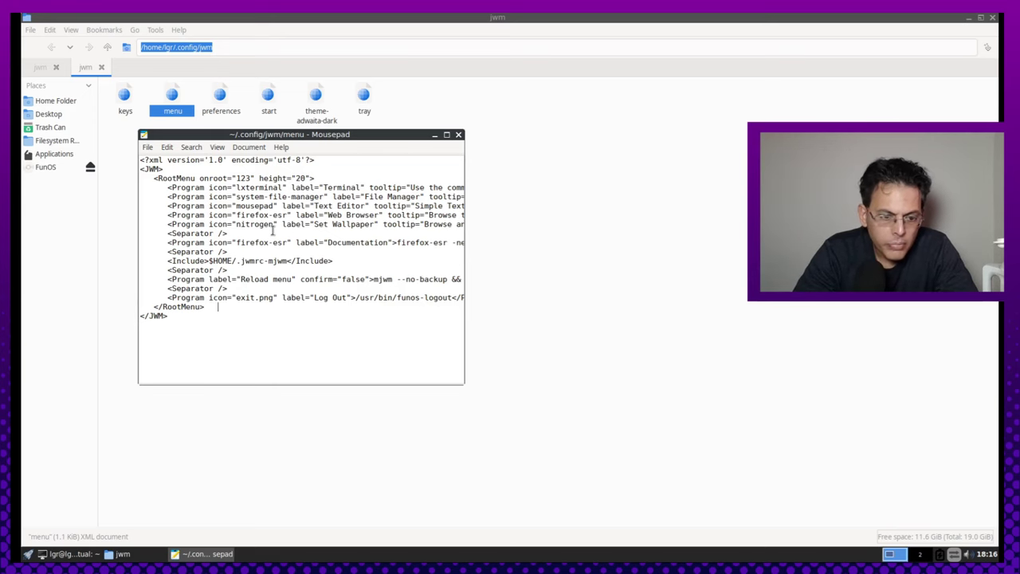
Step: Examine the Log Out entry of the menu file, including its label and the /usr/bin/funos-logout command
key("Up")
key("Right")
key("Right")
key("Right")
key("Right")
key("Right")
key("Right")
key("Right")
key("Right")
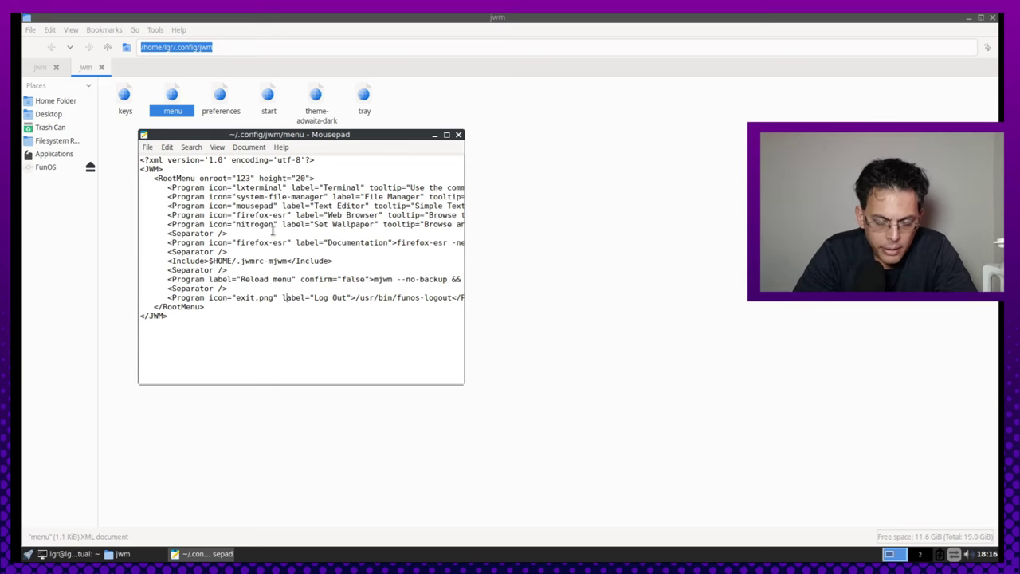
key("Right")
key("Right")
key("Right")
key("Right")
key("Right")
key("Right")
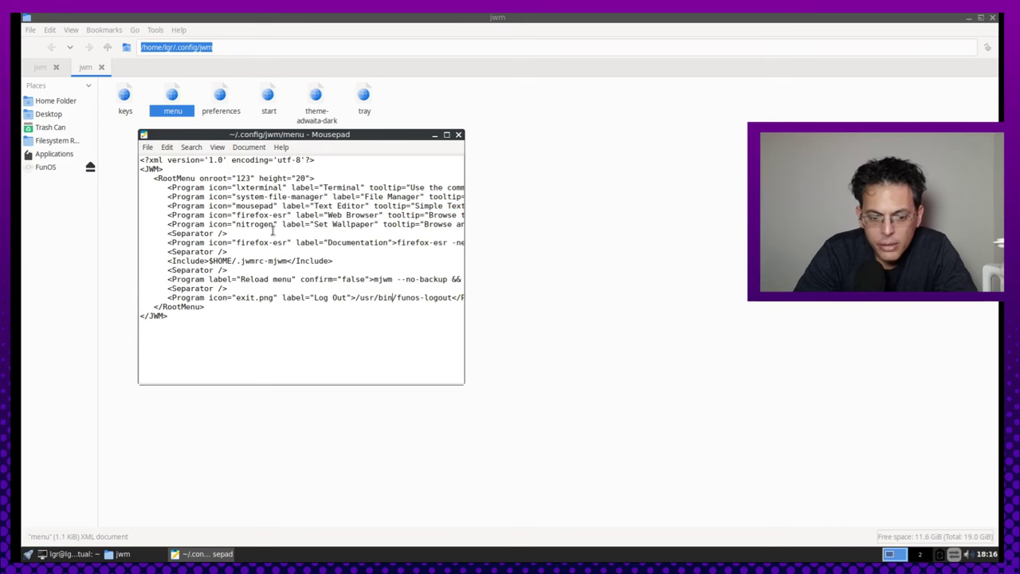
key("Right")
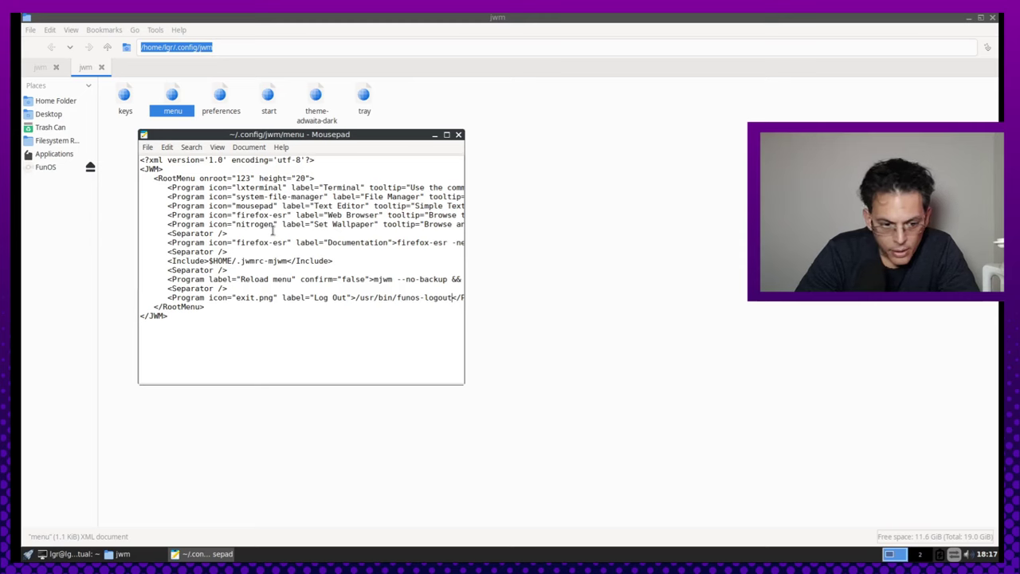
key("Right")
key("Right")
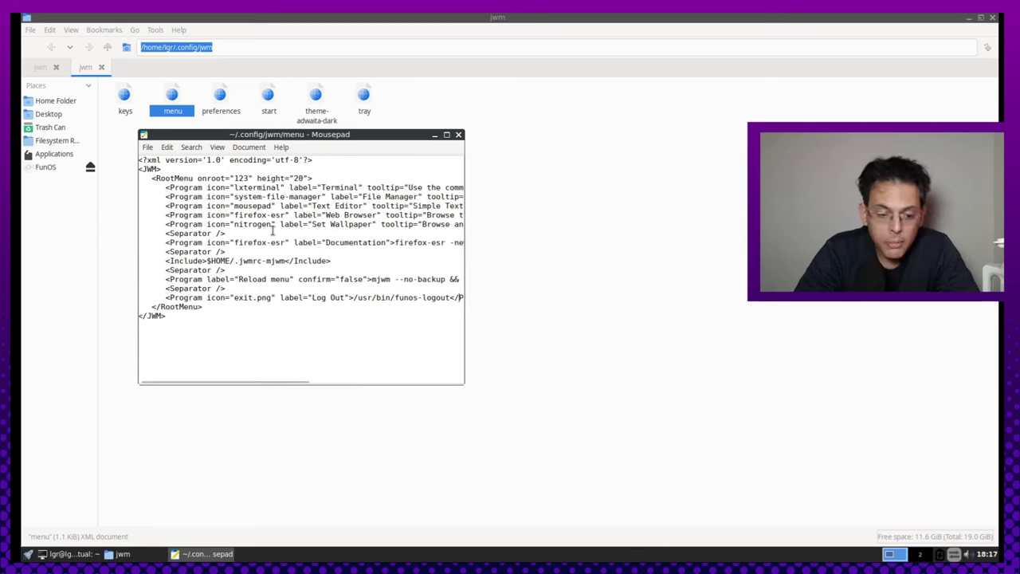
key("Left")
key("Left")
key("Left")
key("Left")
key("Left")
key("Left")
key("Left")
key("Left")
key("Left")
key("Left")
key("Left")
key("Left")
key("Left")
key("Left")
key("Left")
key("Left")
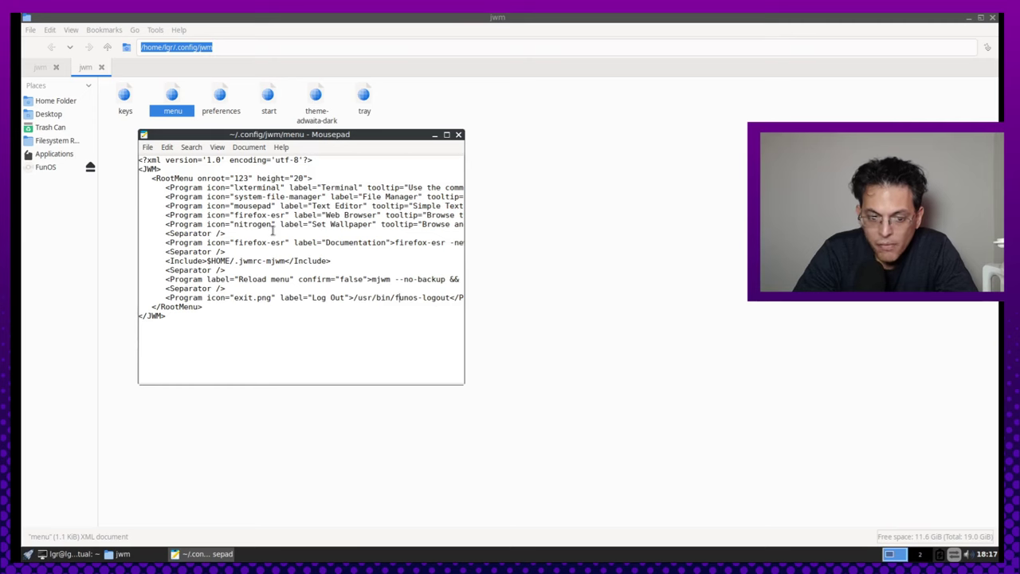
Step: Trace the Log Out line of the menu file up to its closing Program tag and back to the /usr/bin path
key("Right")
key("Right")
key("Right")
key("Right")
key("Right")
key("Right")
key("Right")
key("Right")
key("Right")
key("Right")
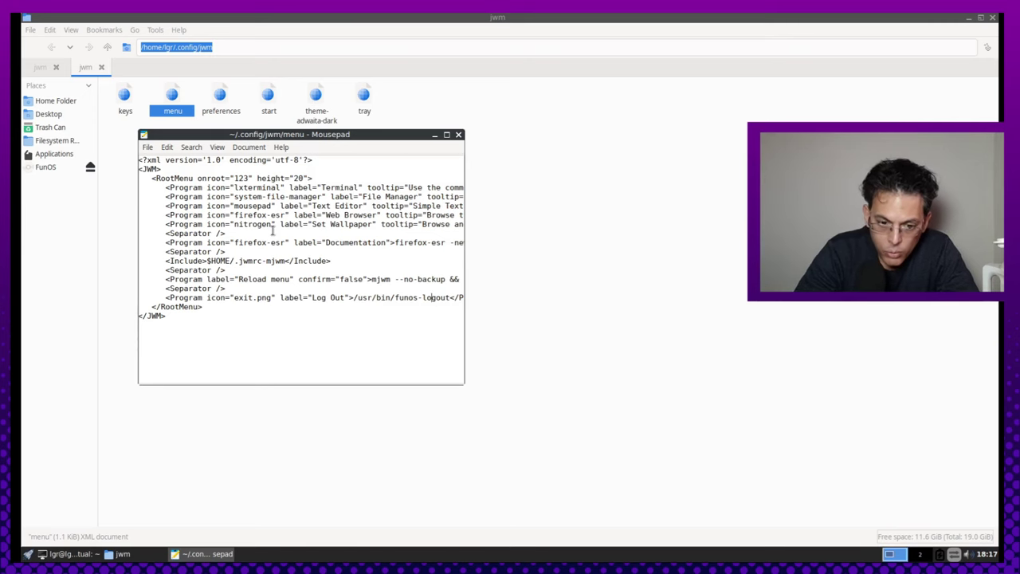
key("Right")
key("Right")
key("Right")
key("Right")
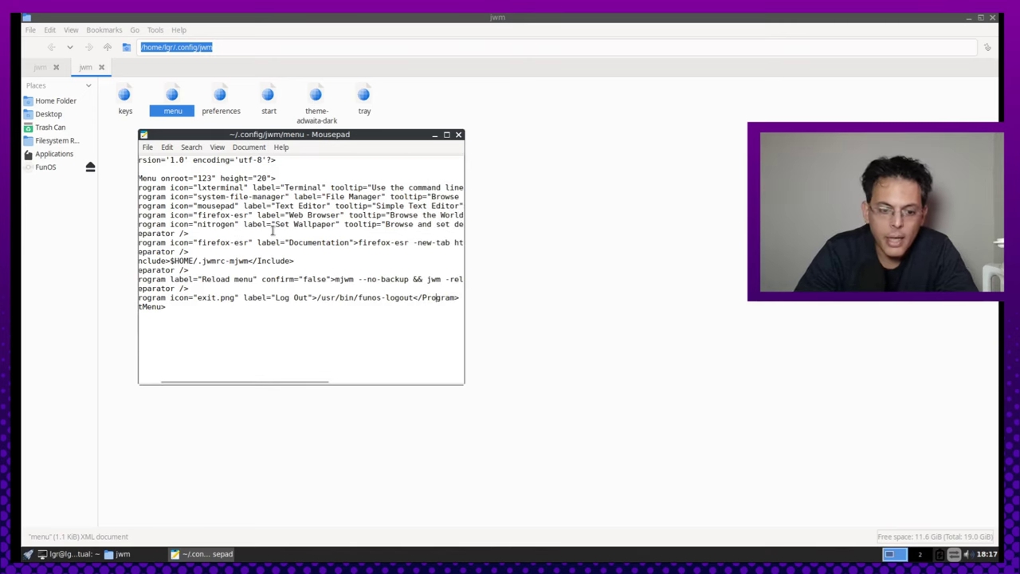
key("Left")
key("Left")
key("Left")
key("Left")
key("Left")
key("Left")
key("Left")
key("Left")
key("Left")
key("Left")
key("Left")
key("Left")
key("Left")
key("Left")
key("Left")
key("Left")
key("Left")
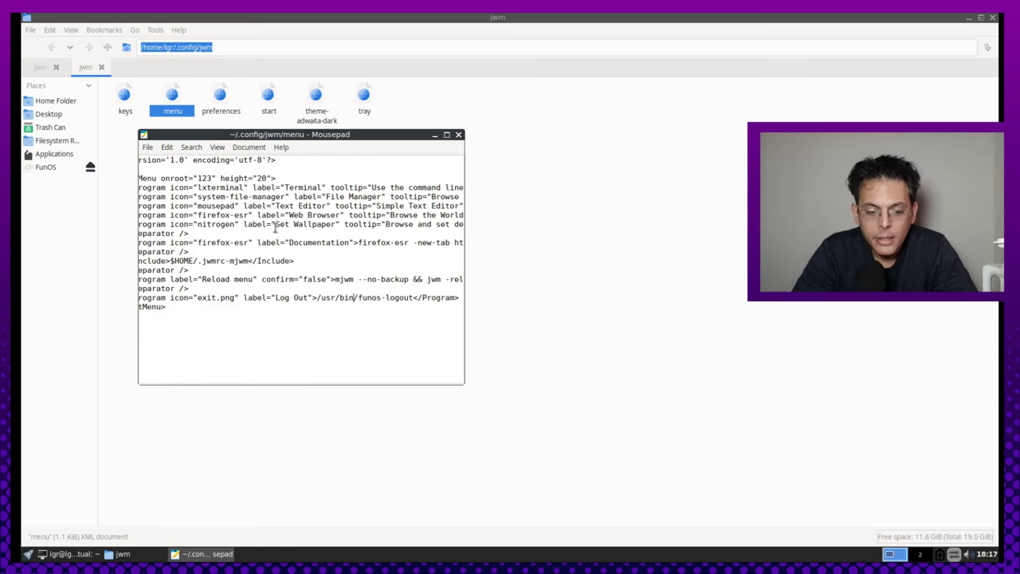
Step: Minimize the file manager, try the Log Out entry of the desktop root menu, and dismiss the FunOS-logout dialog
left_click(352, 476)
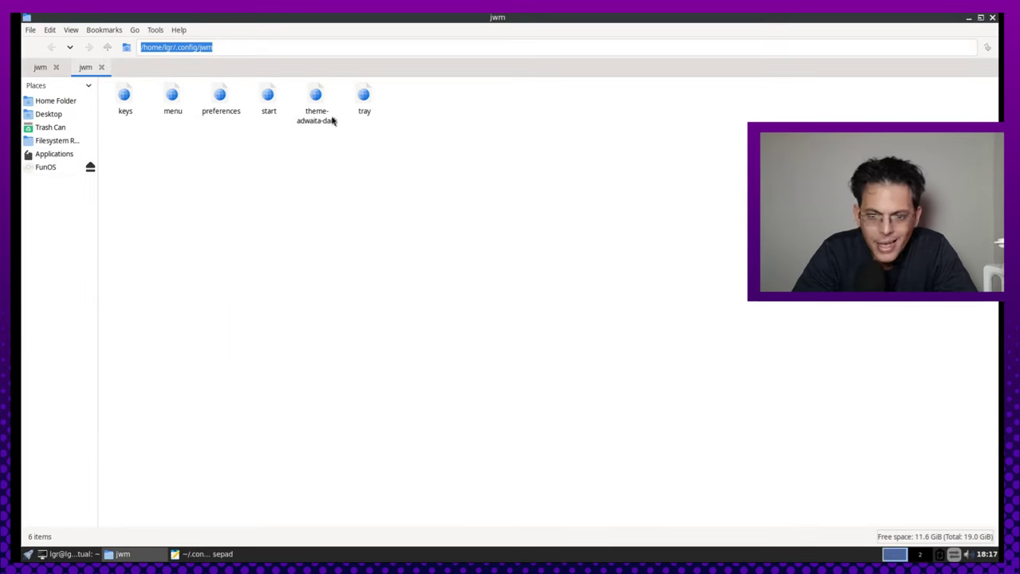
left_click(969, 17)
left_click(598, 174)
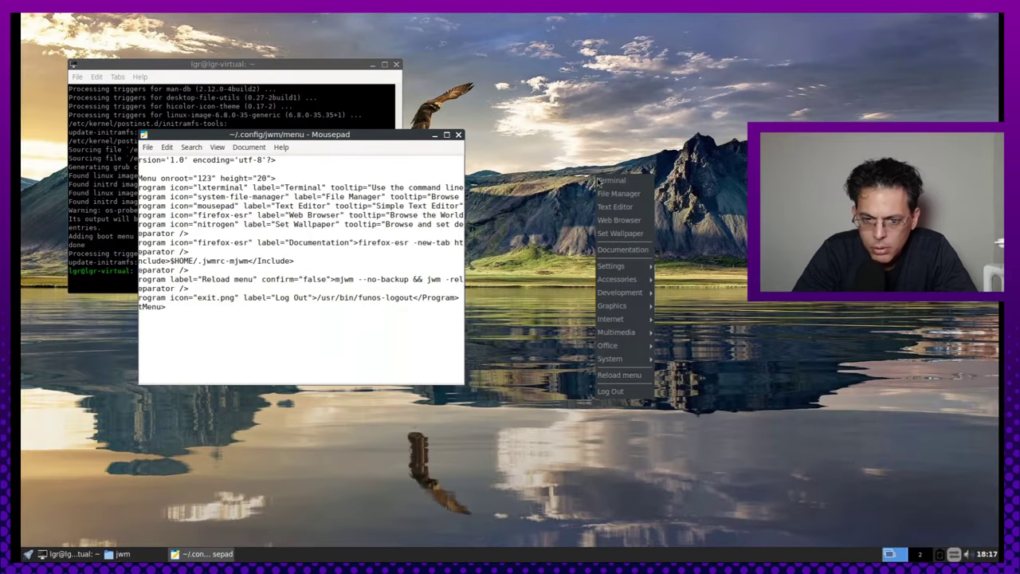
left_click(624, 391)
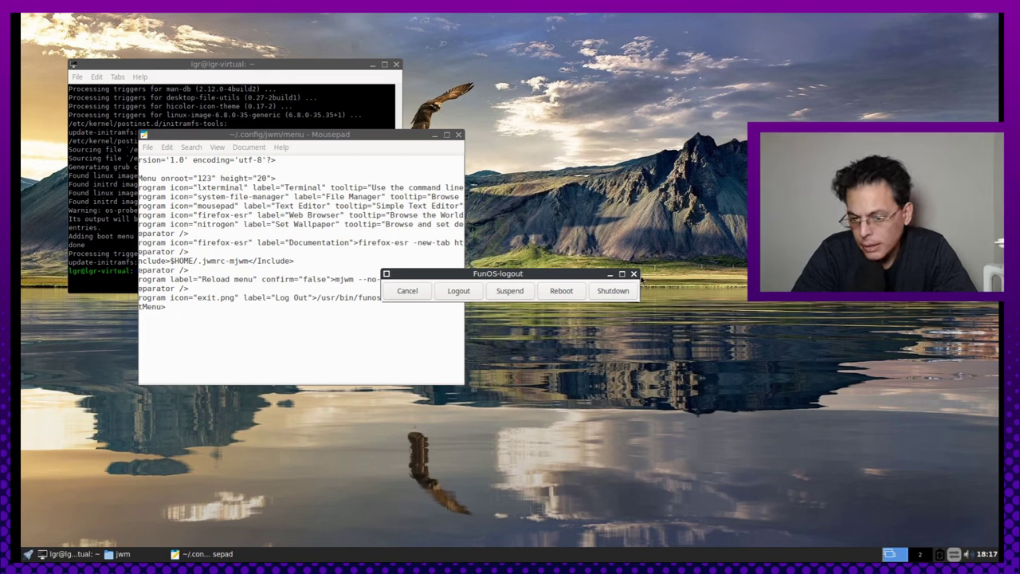
left_click(634, 274)
Step: Compare the desktop root menu with the entries in the menu file, and close the file
right_click(568, 315)
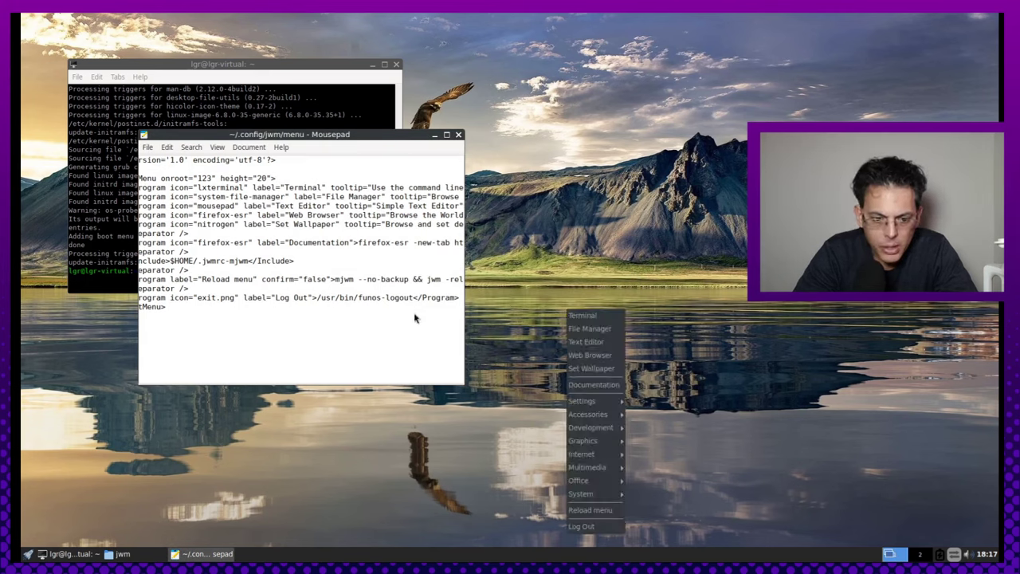
left_click(353, 297)
left_click(458, 135)
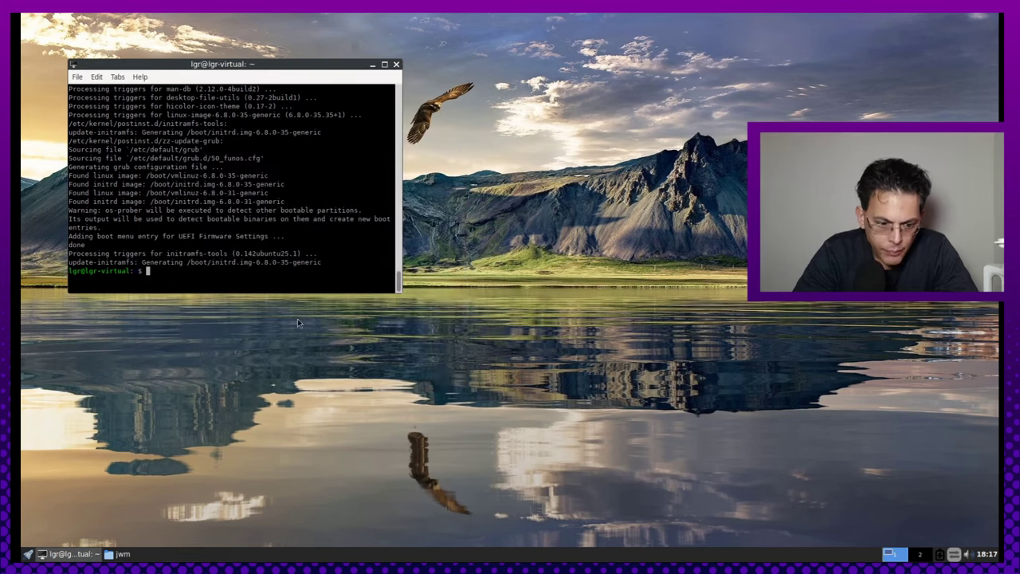
Step: Return to the jwm folder in the file manager and open the theme-adwaita-dark file in Mousepad
left_click(123, 552)
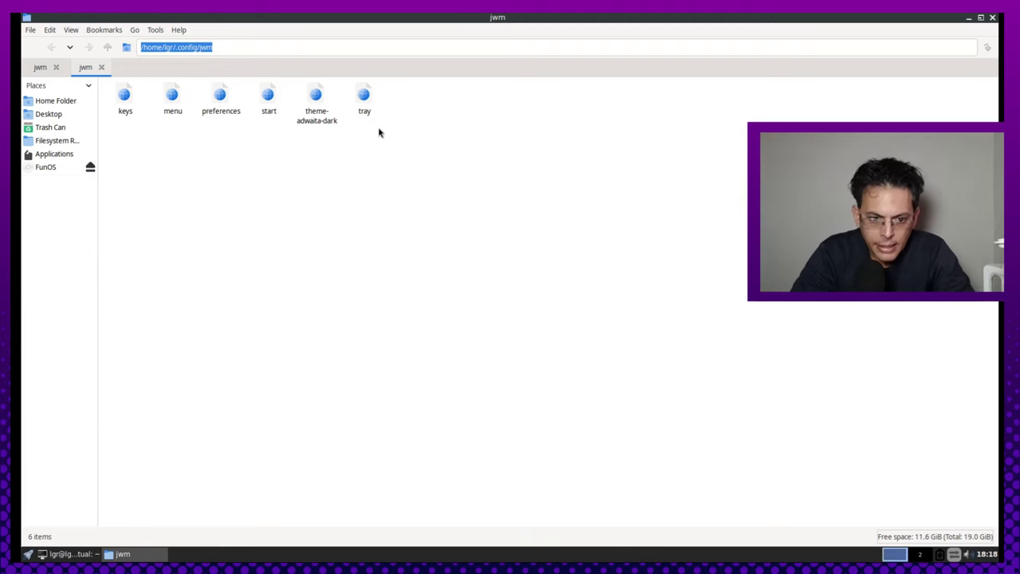
right_click(325, 119)
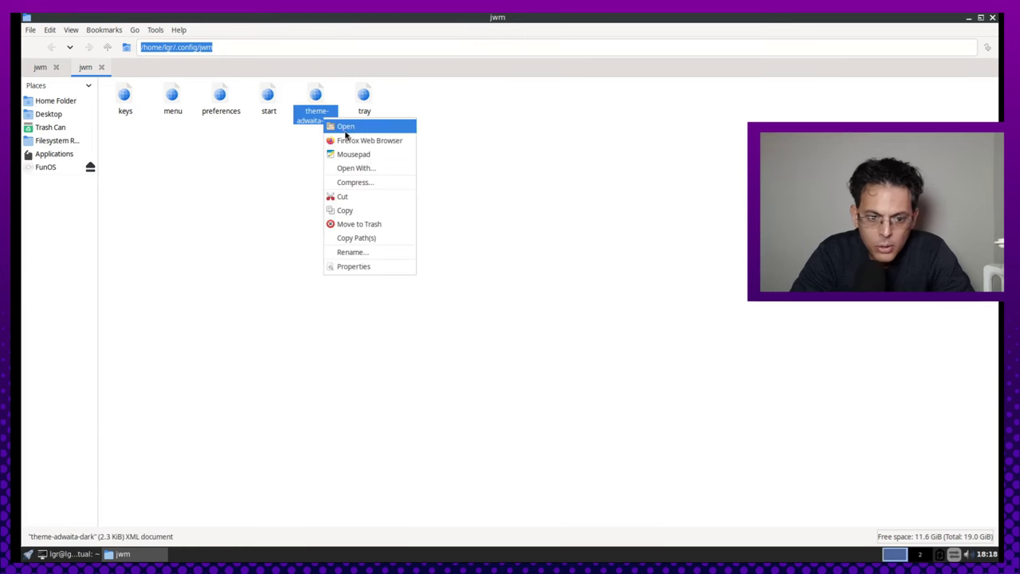
left_click(364, 156)
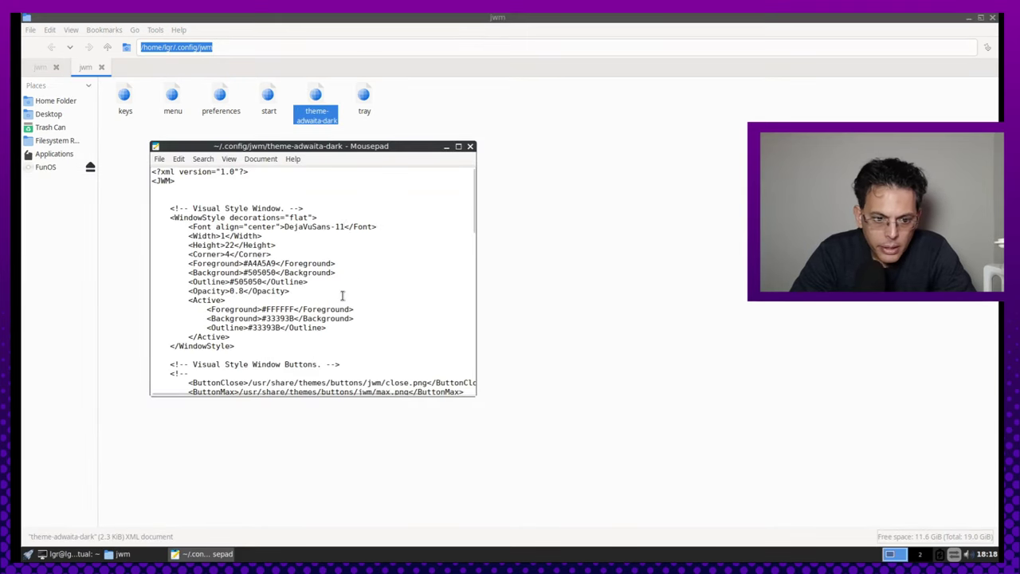
Step: Set the WindowStyle font to DejaVuSans-10 in the theme-adwaita-dark file
left_click(371, 256)
key("ctrl+Home")
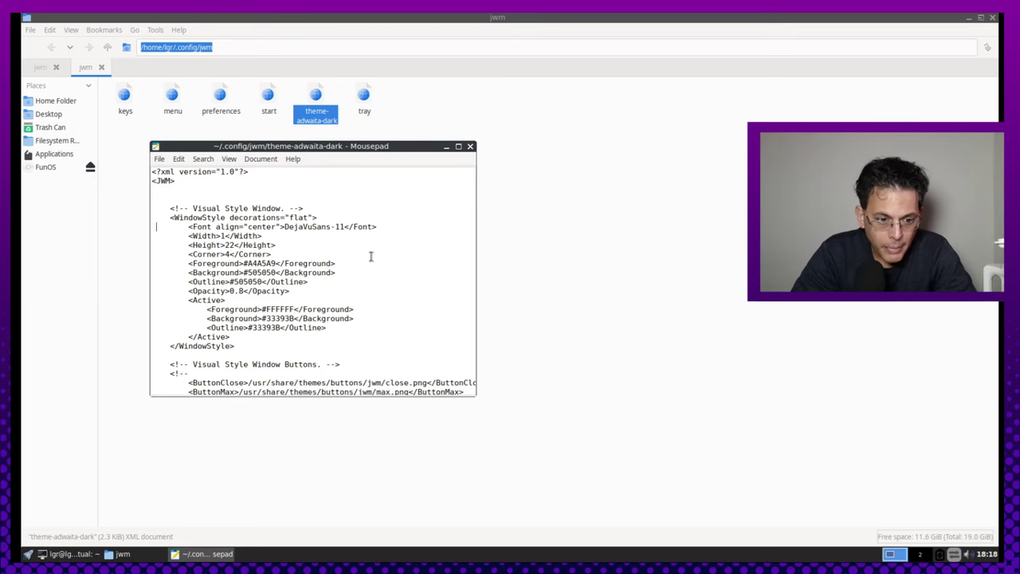
key("Home")
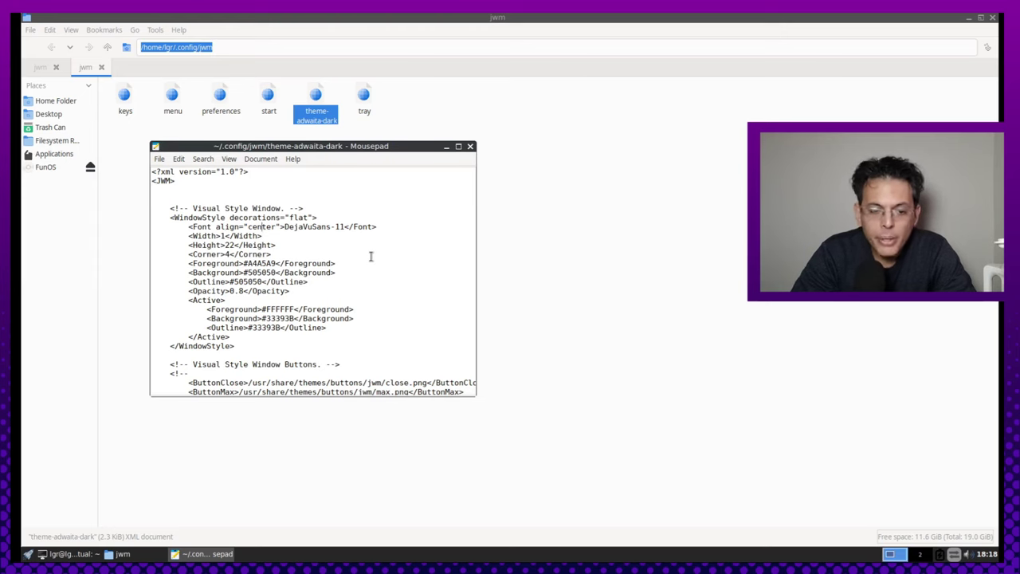
key("Right")
key("Right")
key("Right")
key("Right")
key("Right")
key("Right")
key("Right")
key("Right")
key("Right")
key("Right")
key("Right")
key("Right")
key("Left")
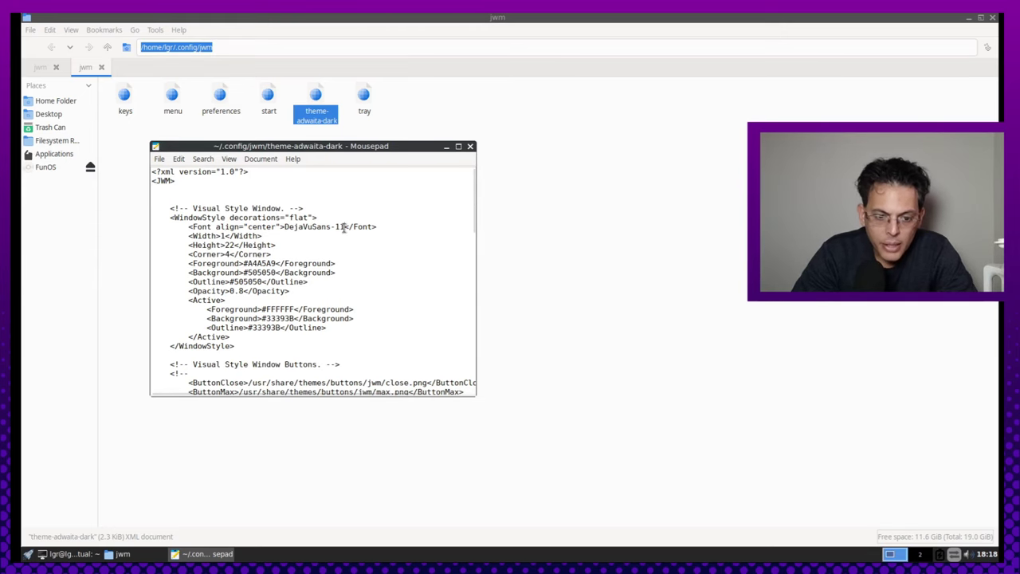
key("BackSpace")
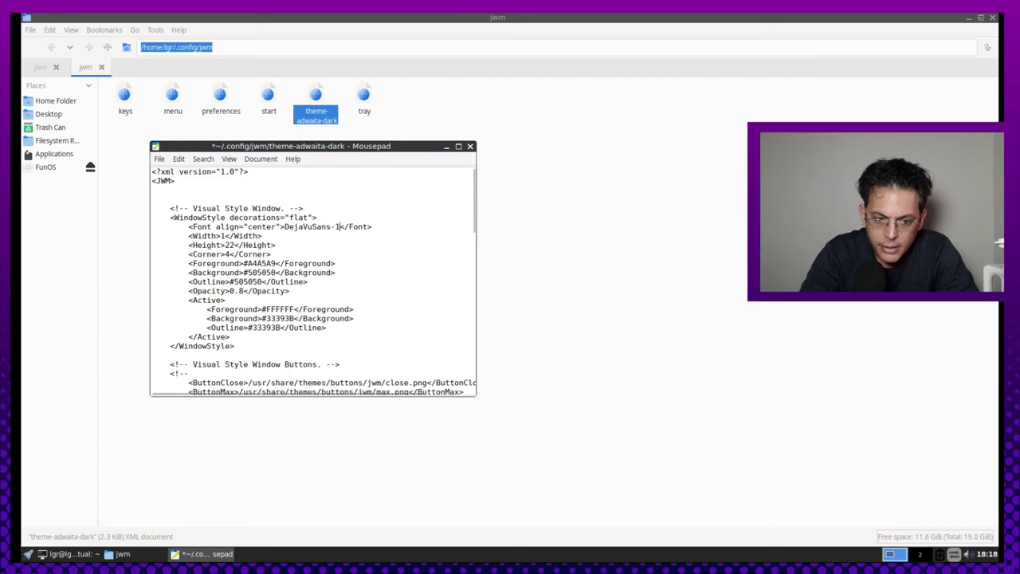
type("0")
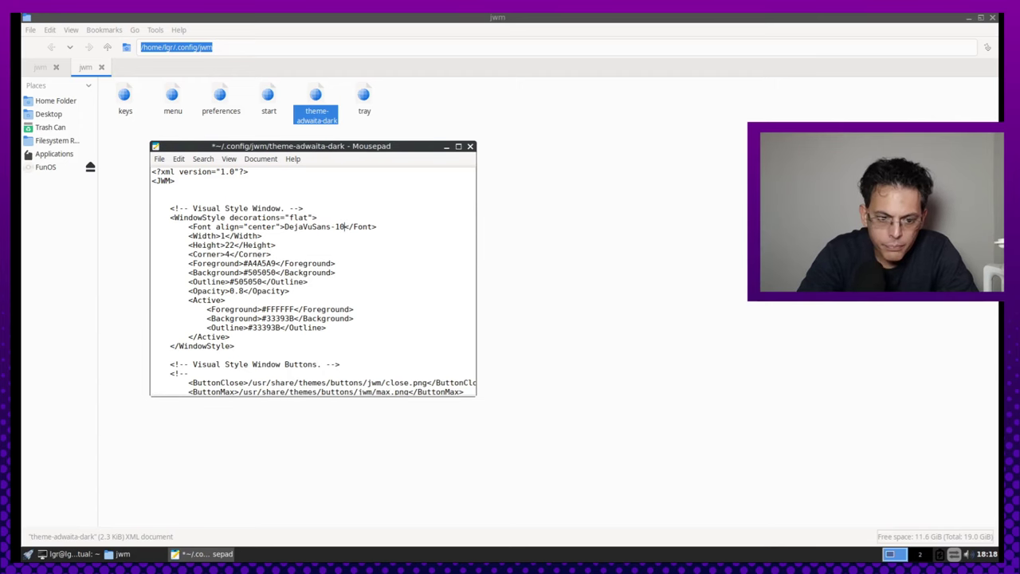
Step: Examine the WindowStyle settings, including the foreground, background, outline and opacity values and the Active block
left_click(350, 247)
key("Down")
key("Down")
key("Down")
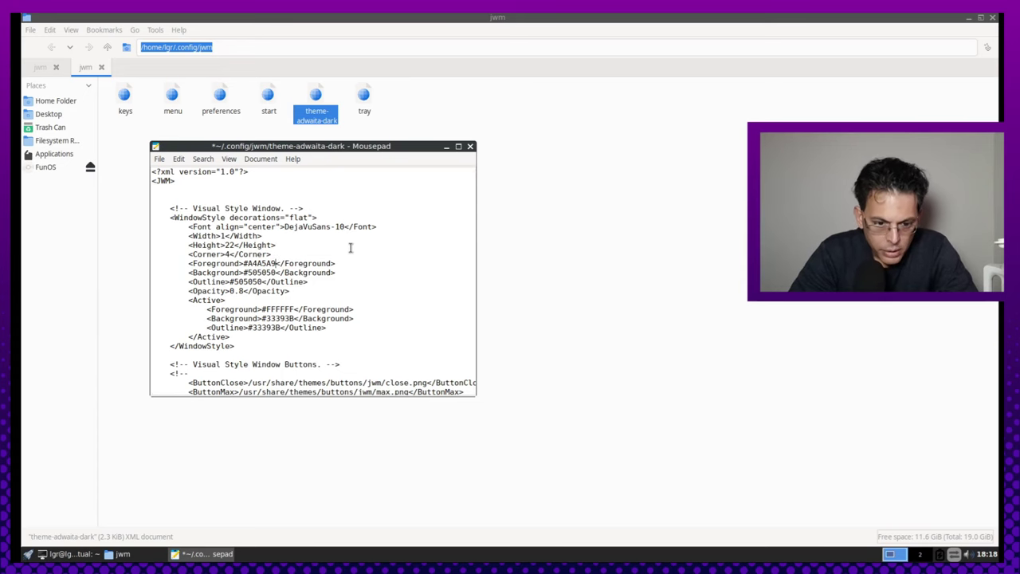
key("Down")
key("Down")
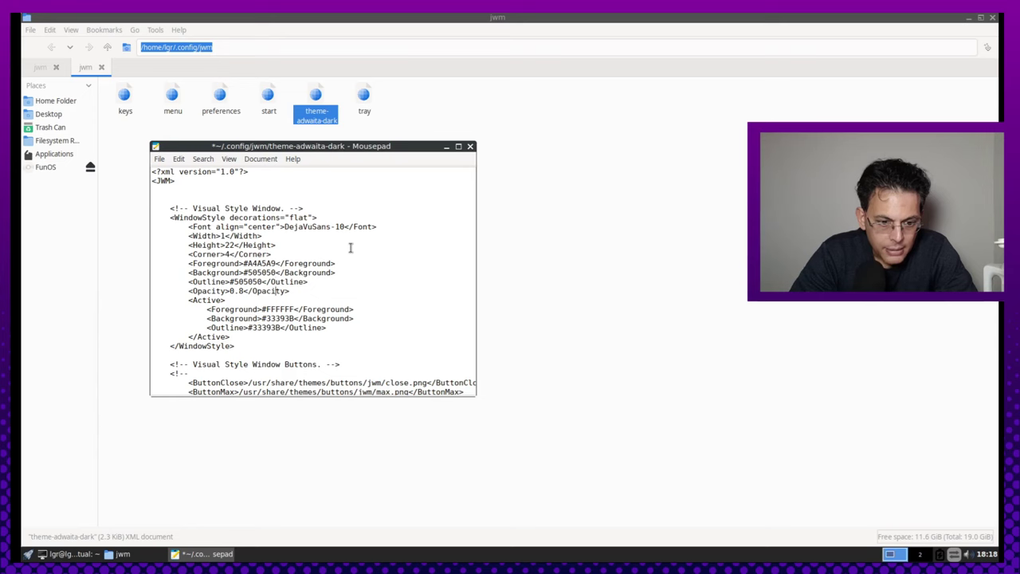
key("Up")
key("Up")
key("Up")
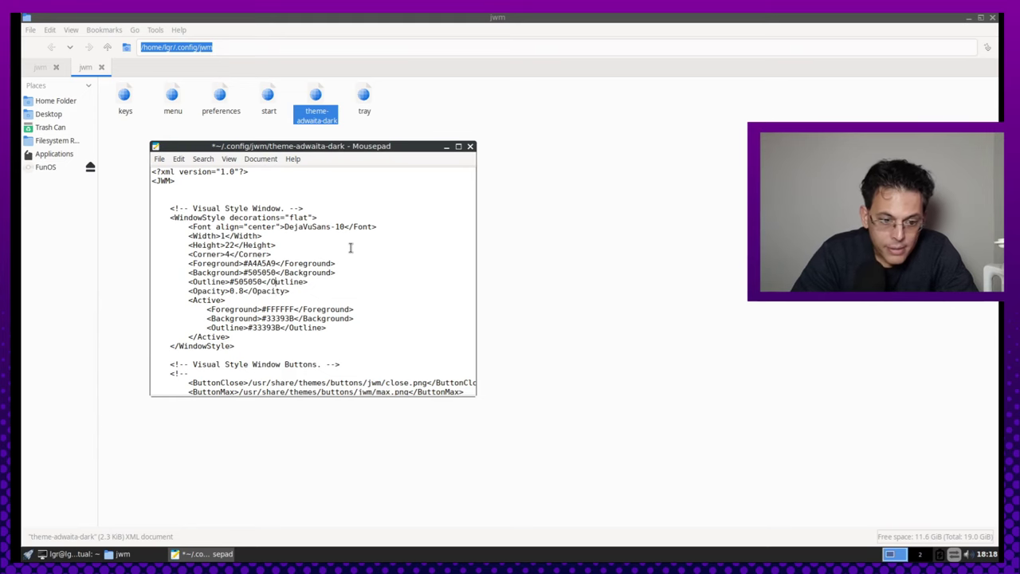
key("Left")
key("Left")
key("Left")
key("Left")
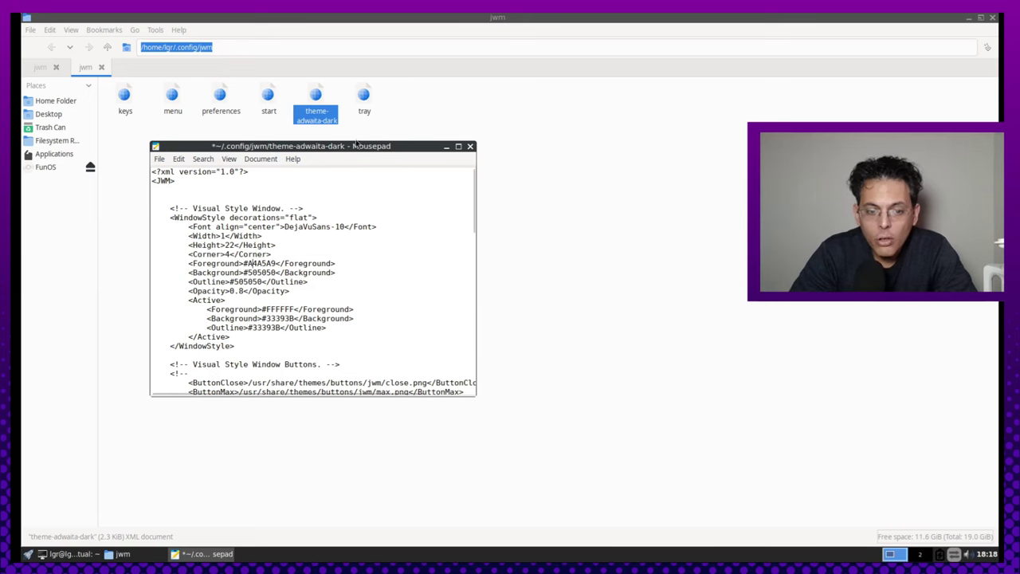
key("Down")
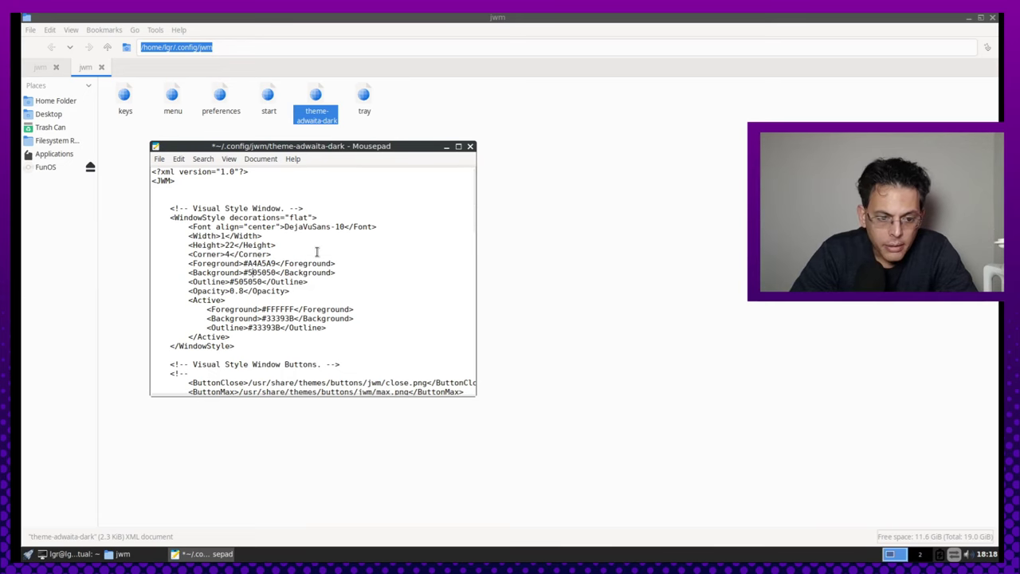
key("Right")
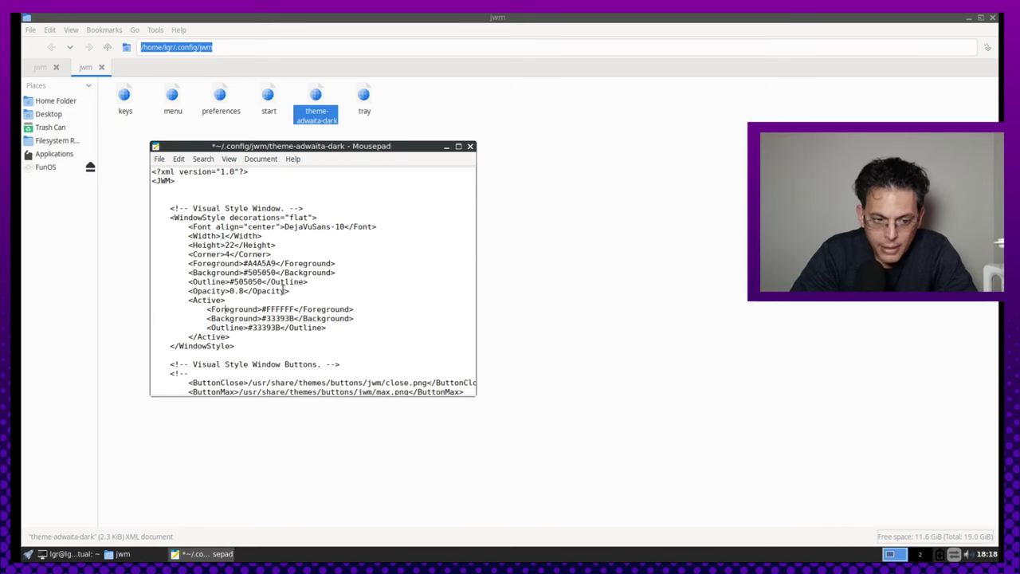
Step: Examine the Window Buttons section, including the image paths for the close, maximize and minimize buttons
scroll(282, 290, "down", 5)
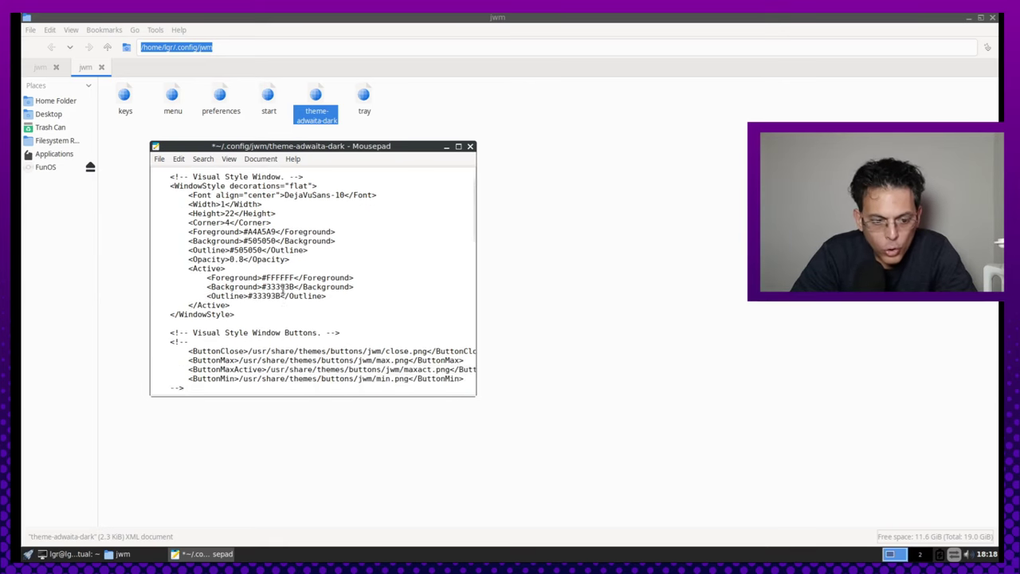
scroll(282, 290, "down", 2)
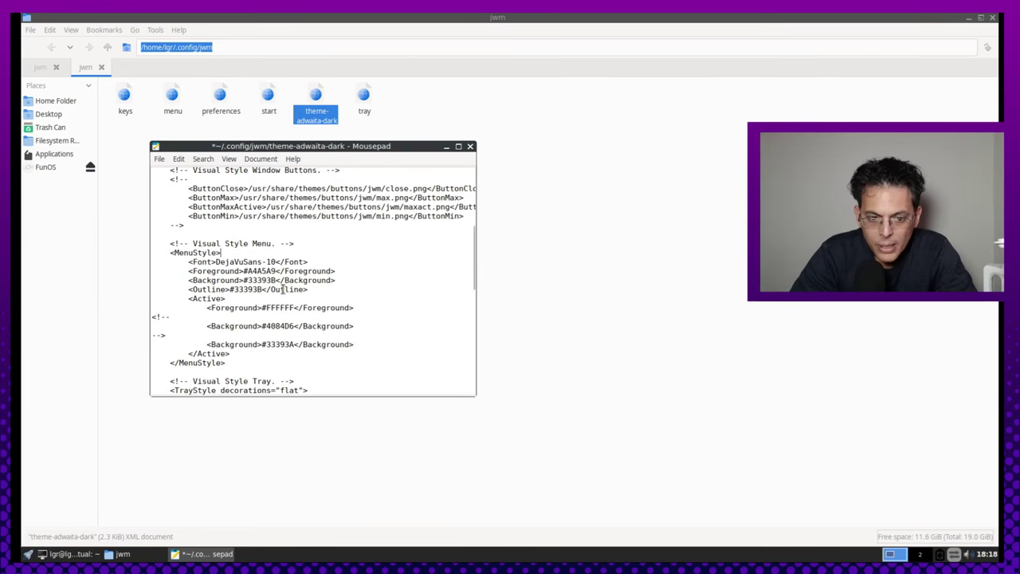
left_click(387, 188)
key("Right")
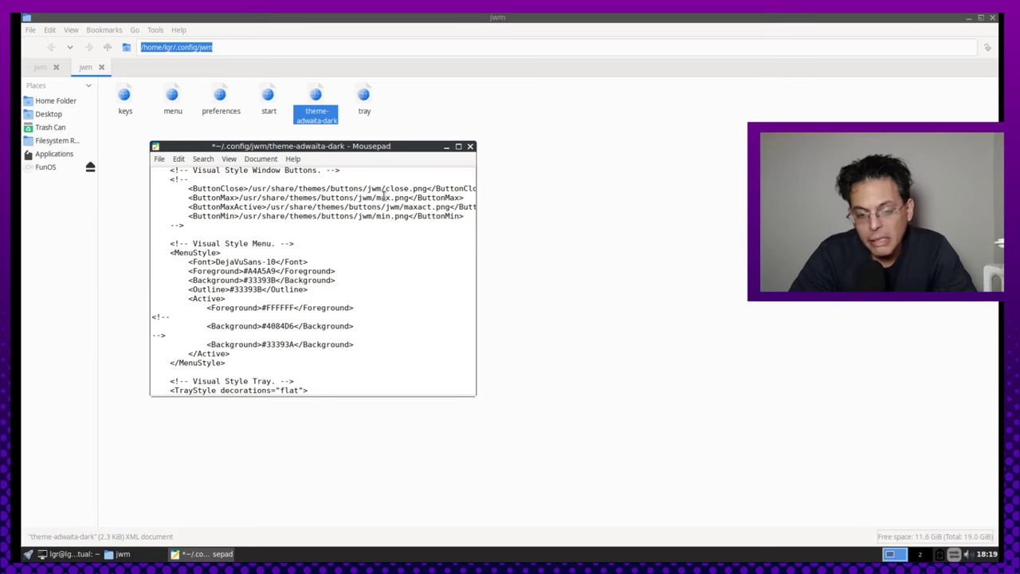
key("Right")
key("Right")
key("Right")
key("Right")
key("Right")
key("Right")
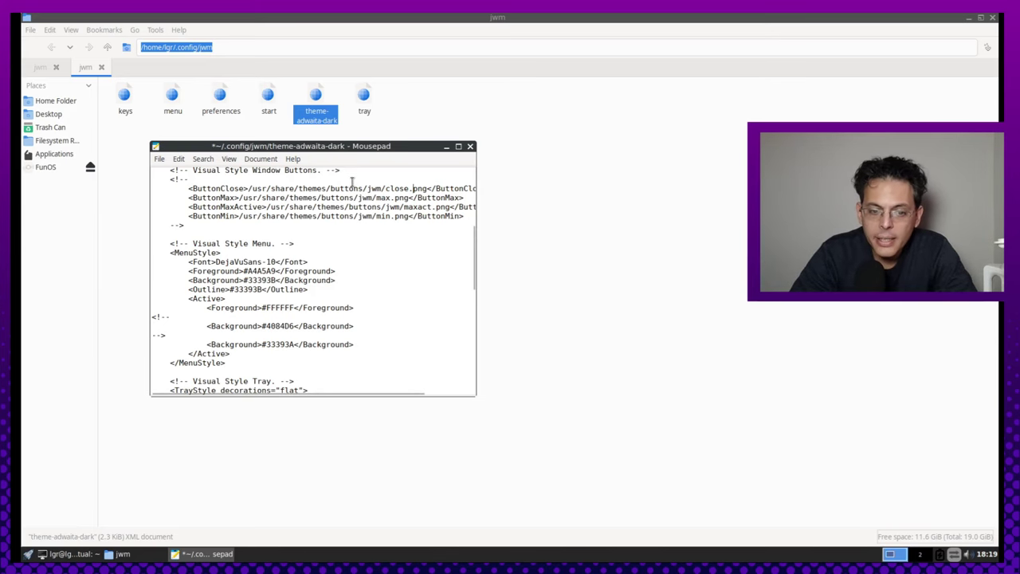
left_click(406, 180)
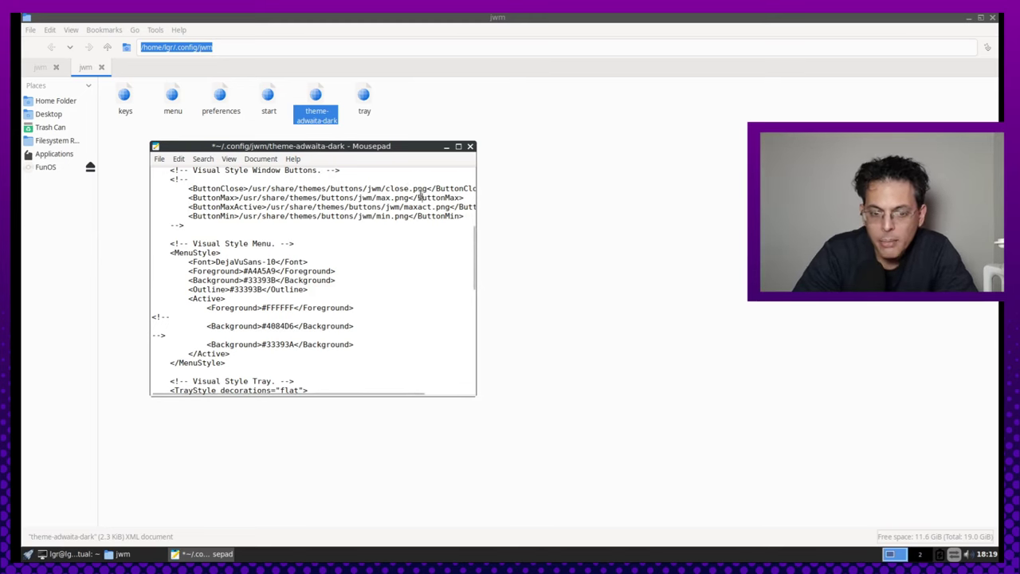
key("Down")
key("Down")
key("End")
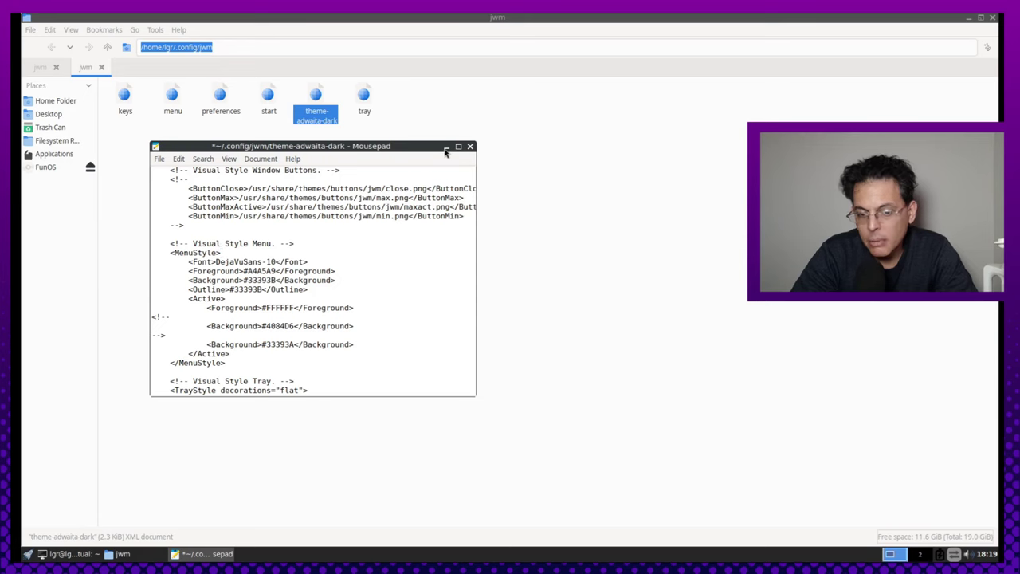
key("Down")
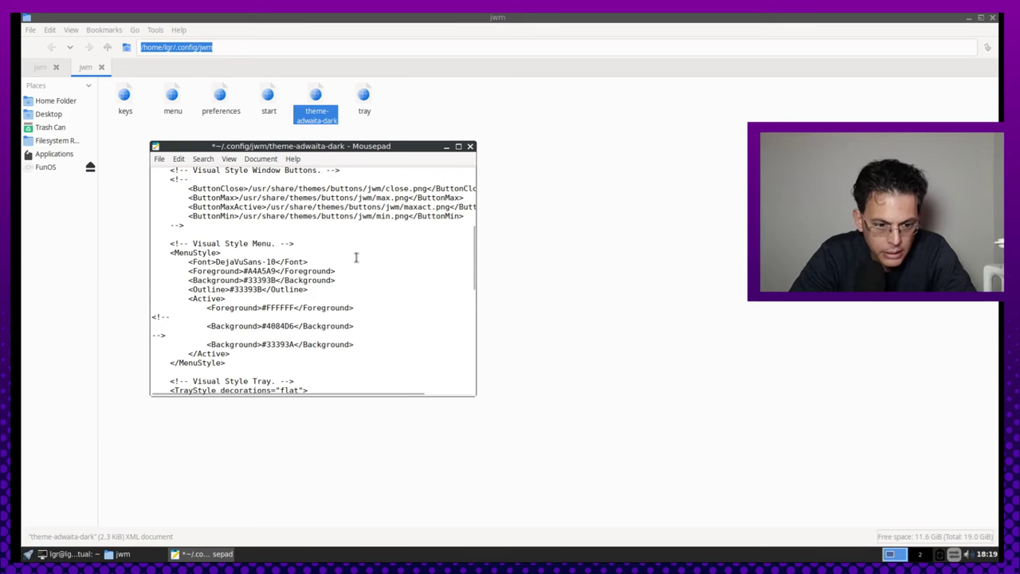
Step: Review the menu, tray, pager, popup and clock styles, and switch to workspace 2 and back to see the pager
scroll(356, 256, "down", 1)
scroll(356, 256, "down", 12)
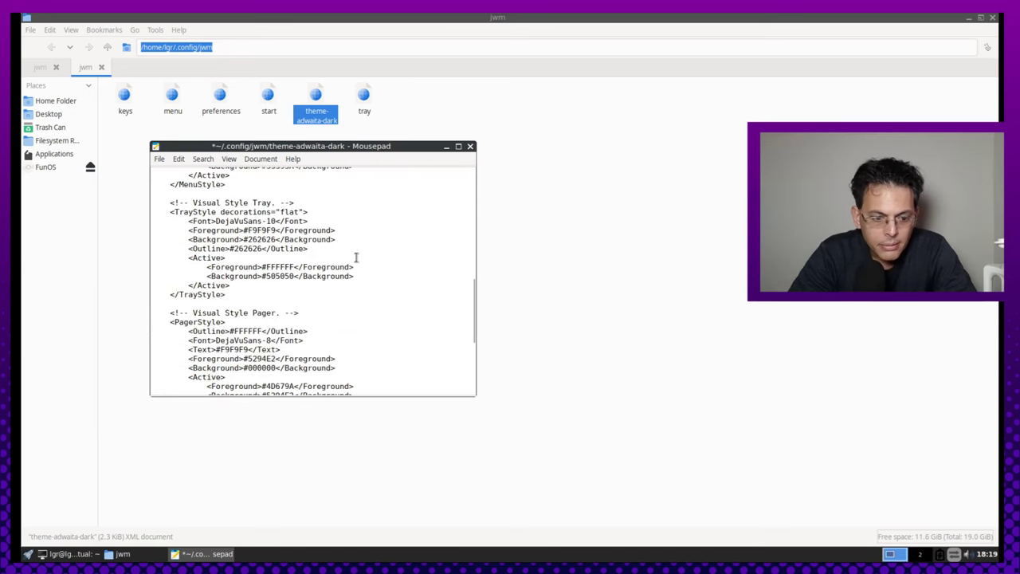
scroll(356, 257, "down", 1)
scroll(356, 257, "up", 2)
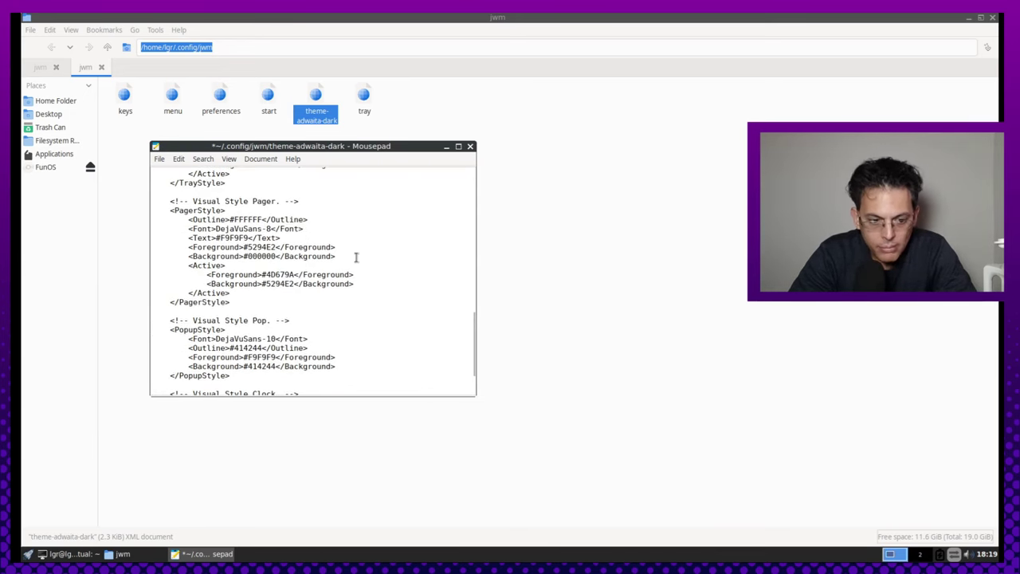
scroll(356, 257, "up", 3)
scroll(356, 256, "down", 3)
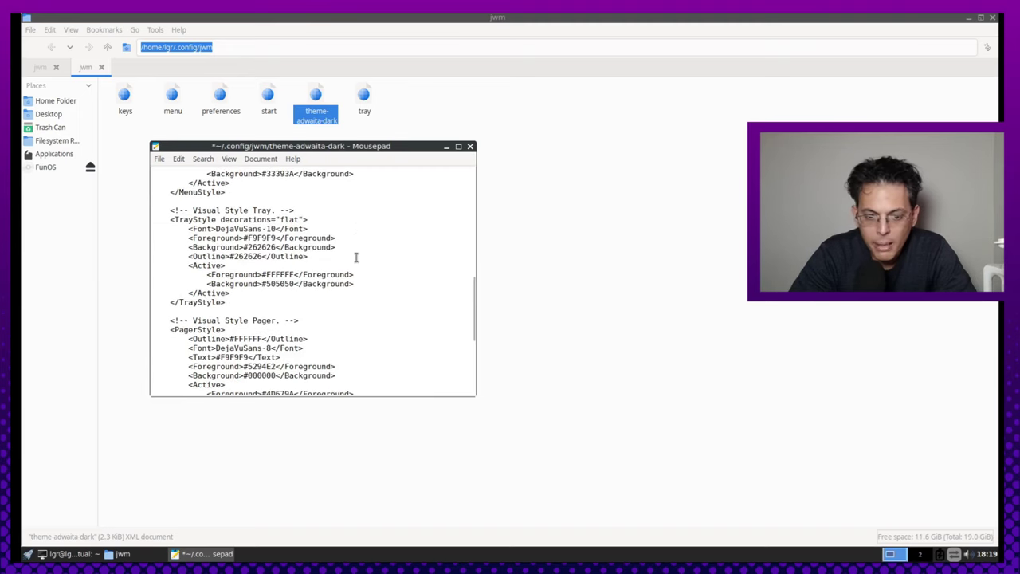
scroll(356, 256, "up", 10)
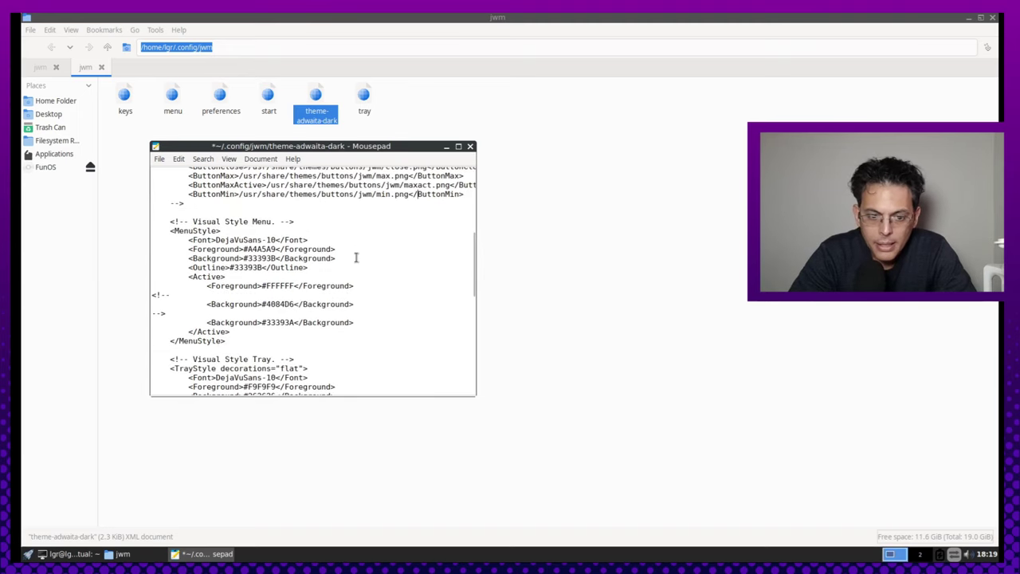
scroll(356, 256, "up", 2)
scroll(356, 257, "down", 15)
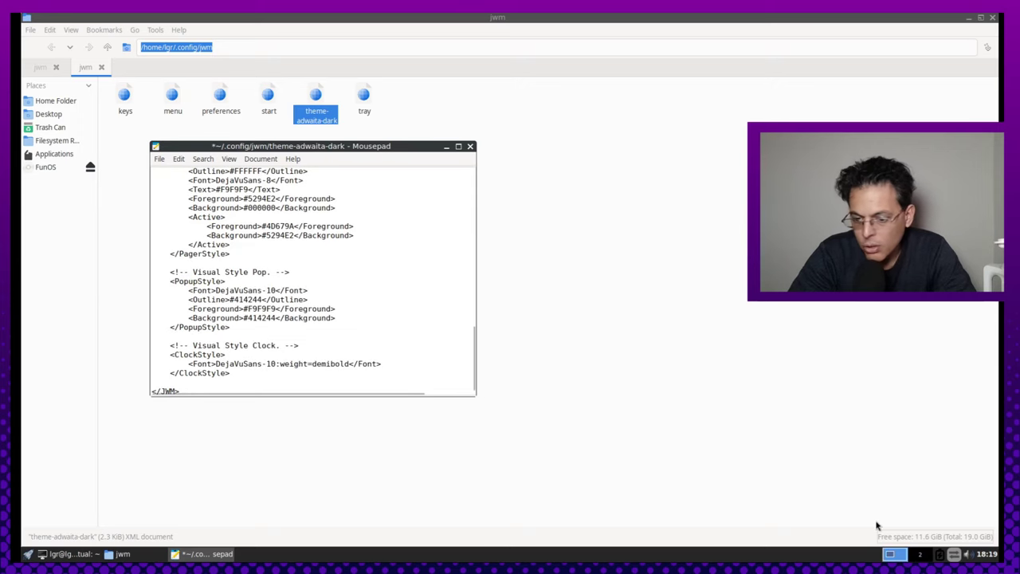
left_click(921, 554)
left_click(894, 553)
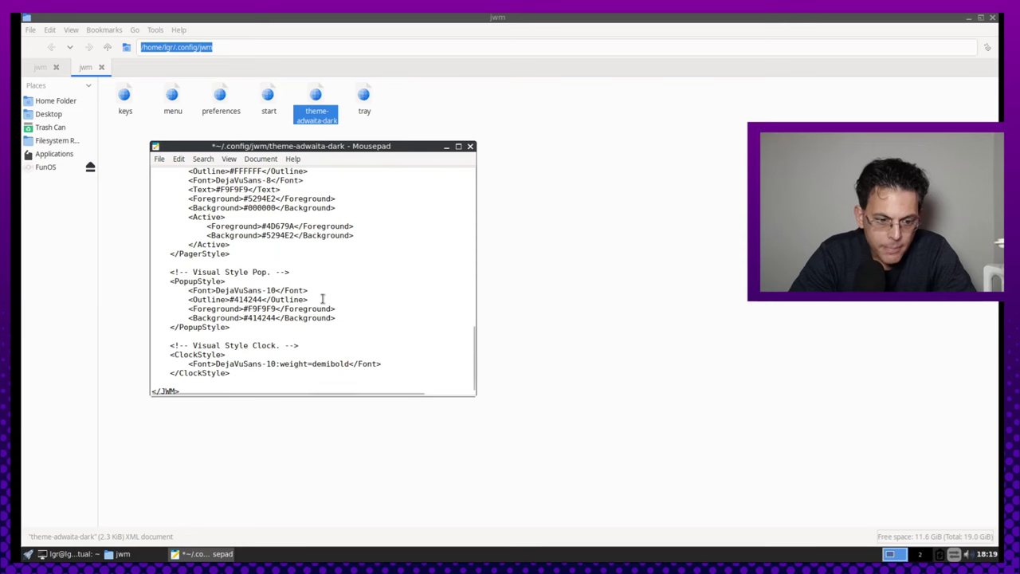
Step: Close the theme-adwaita-dark file without saving the changes and close the jwm folder in the file manager
scroll(326, 298, "down", 1)
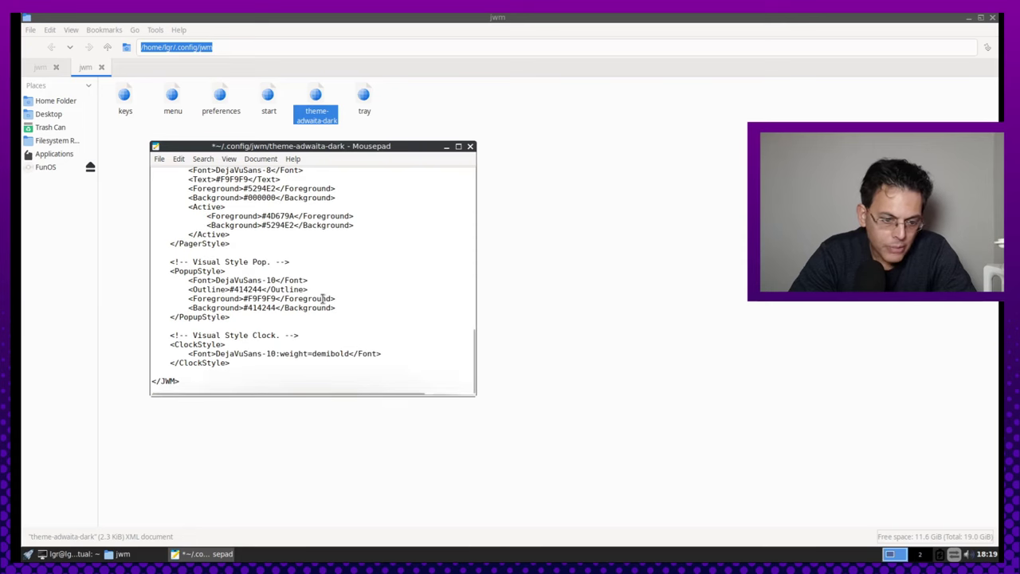
left_click(470, 147)
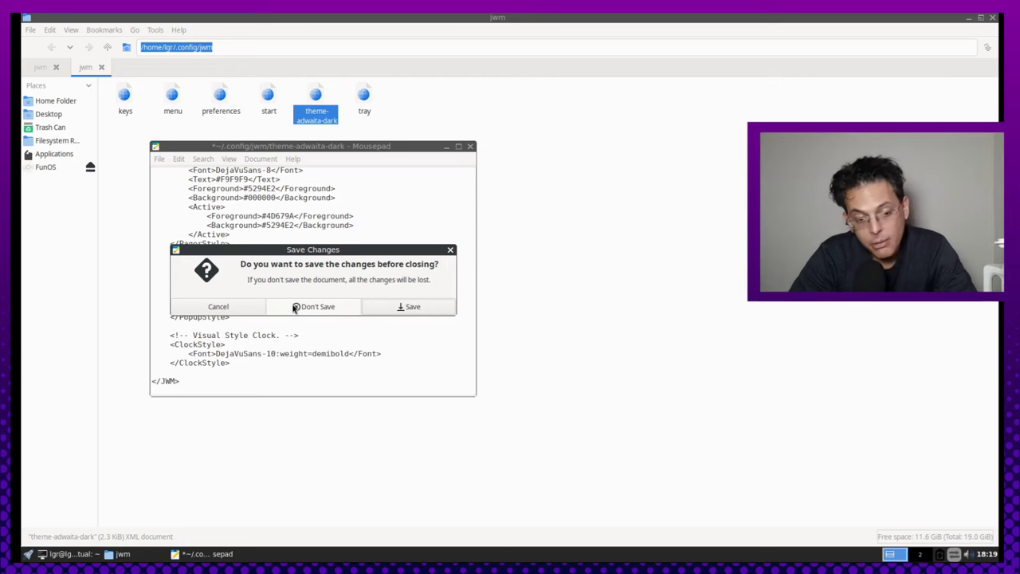
left_click(331, 309)
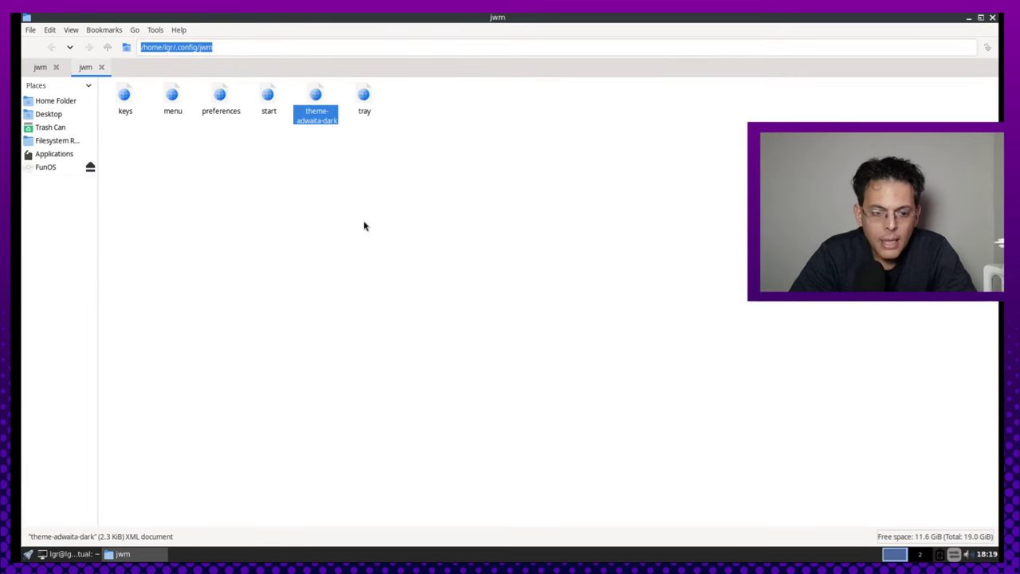
left_click(302, 168)
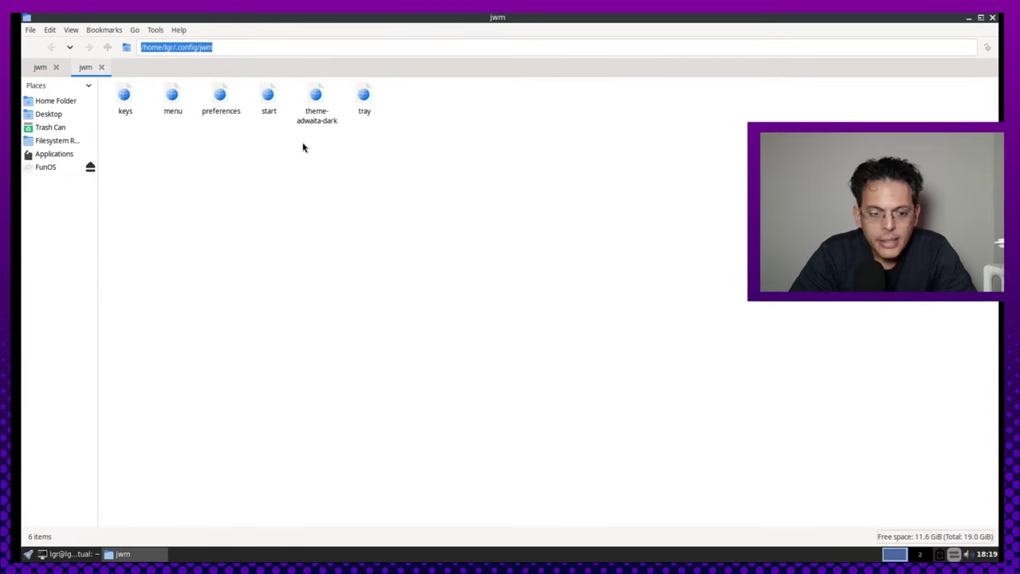
left_click(992, 16)
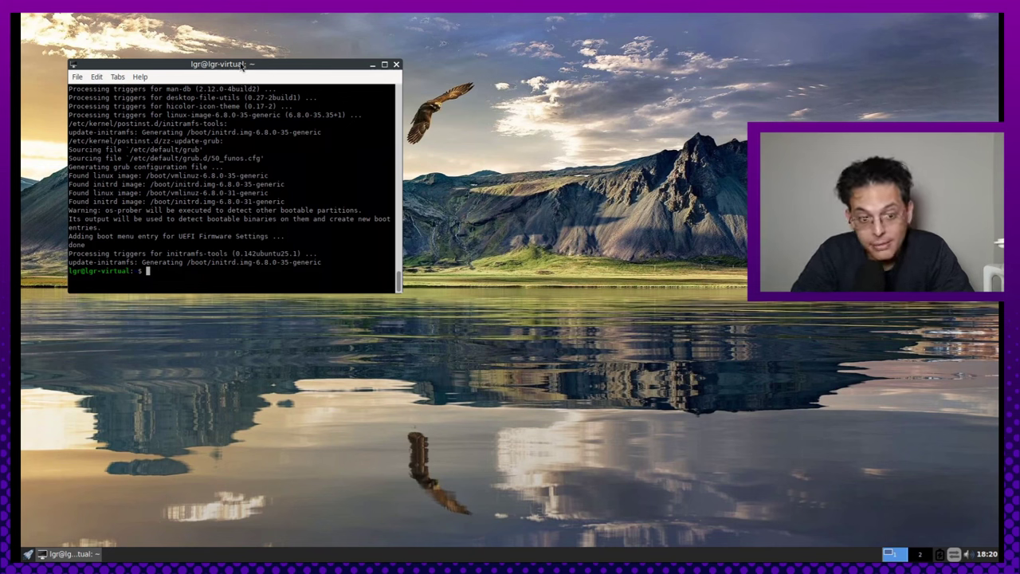
Step: Try to install the synaptic, htop and fastfetch packages with sudo apt install in the terminal
left_click_drag(239, 62, 483, 185)
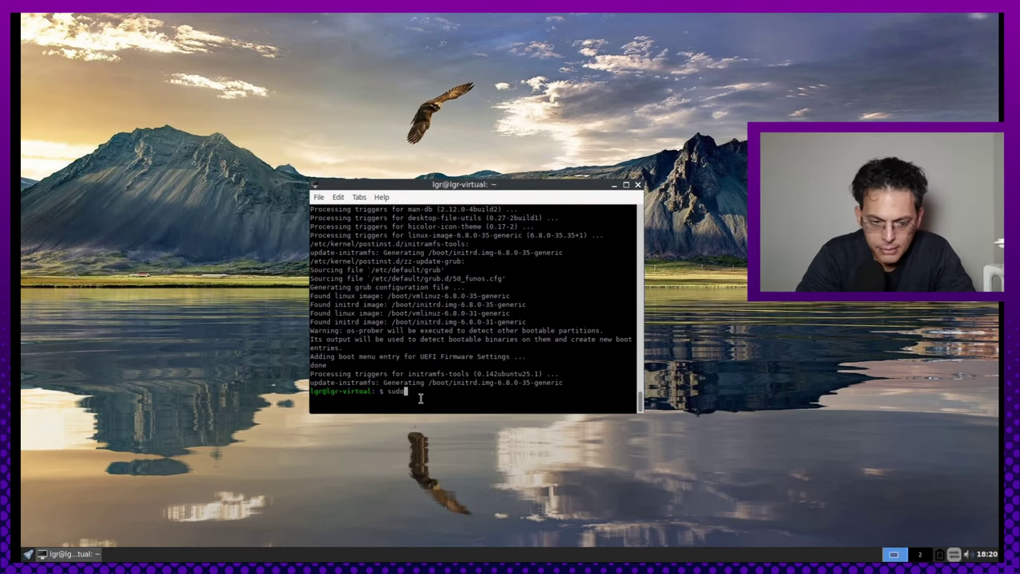
type("install")
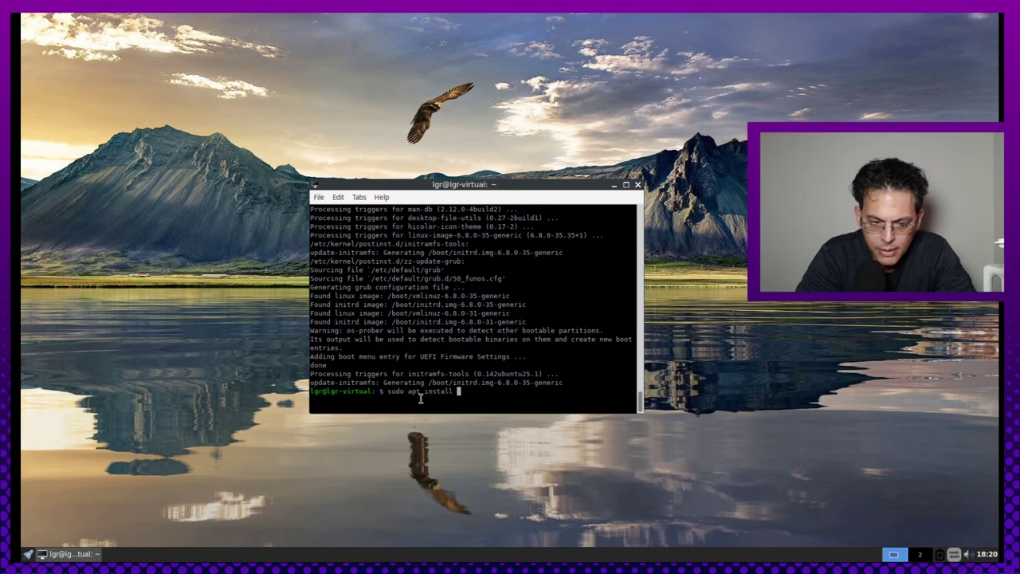
type(" synaptic")
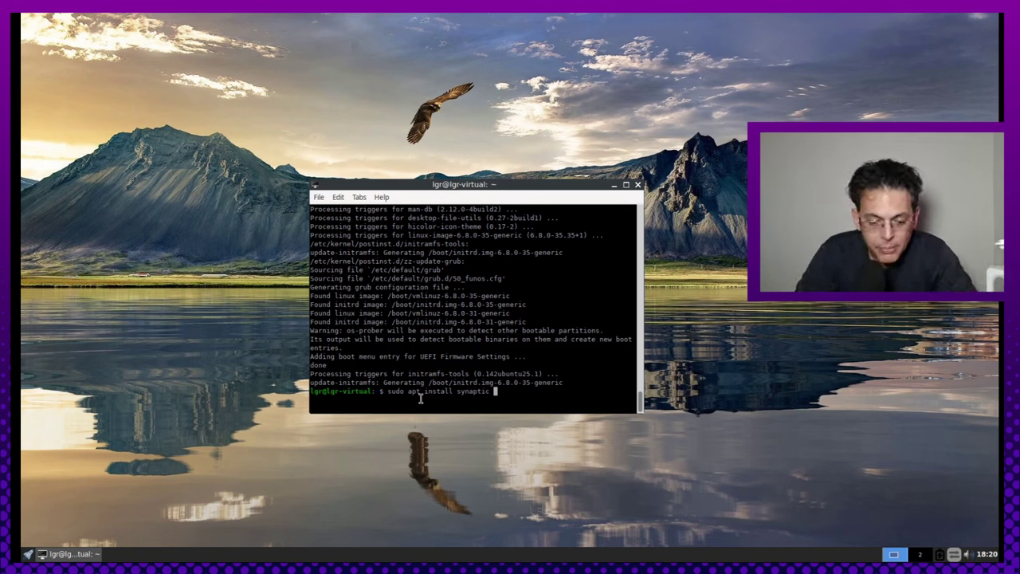
type("htop")
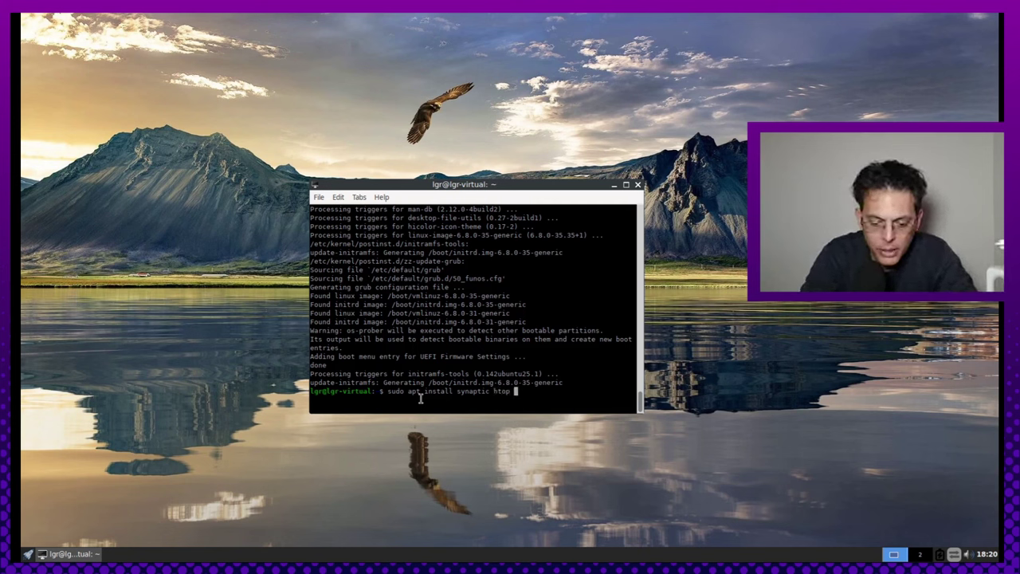
type(" fastfetch")
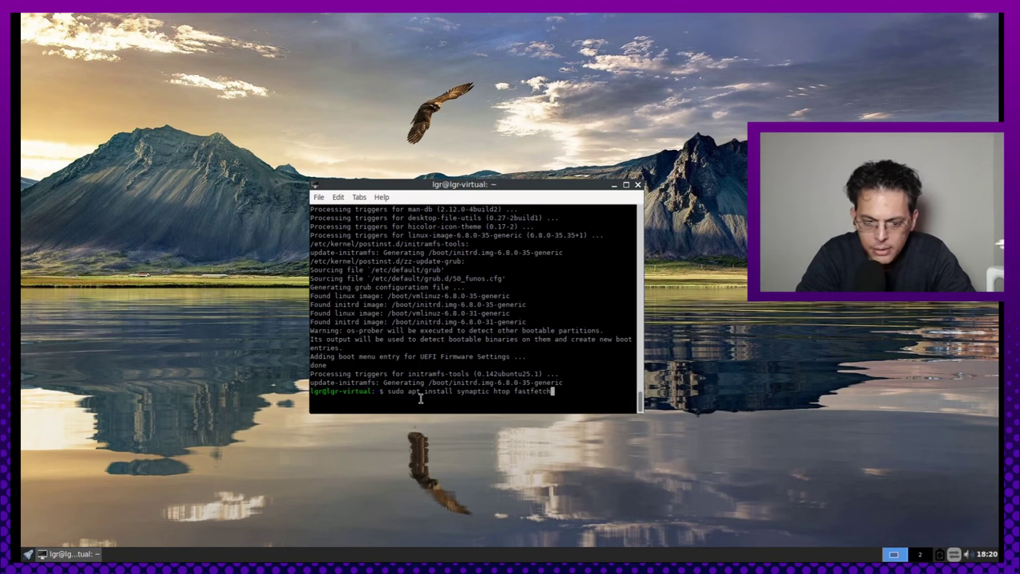
key("Return")
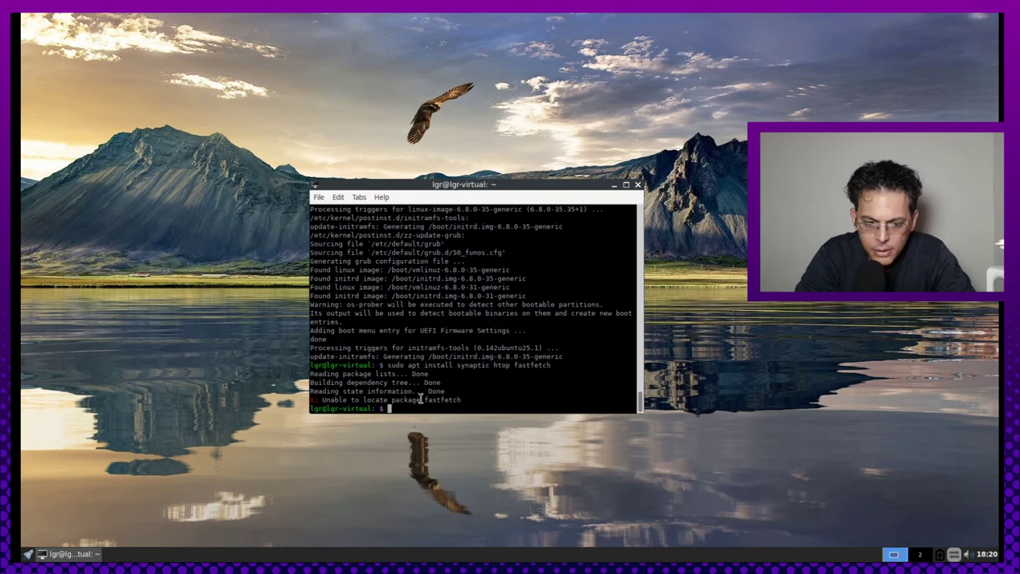
Step: Install synaptic, htop and neofetch by running sudo apt install synaptic htop neofetch
key("Up")
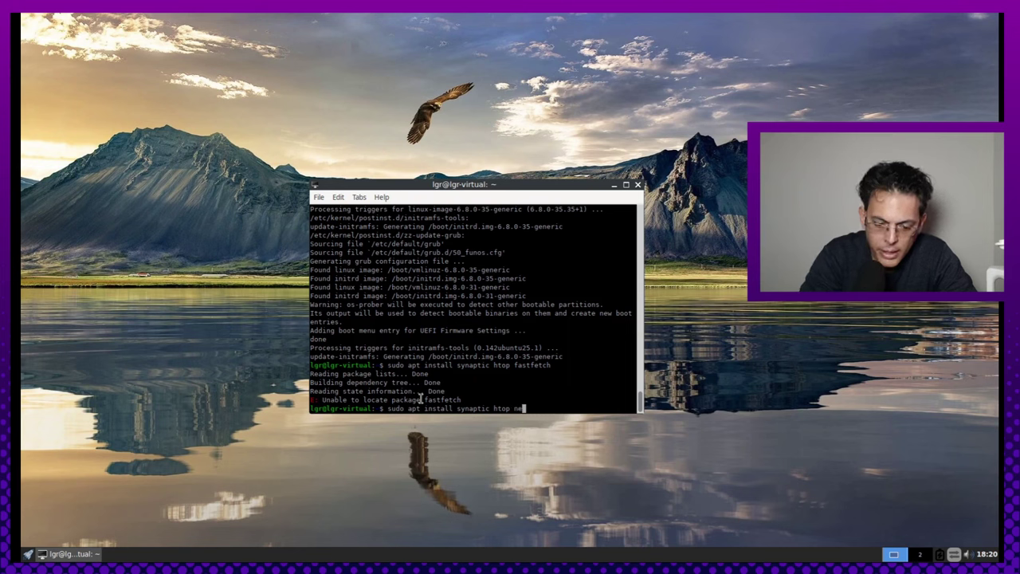
key("Return")
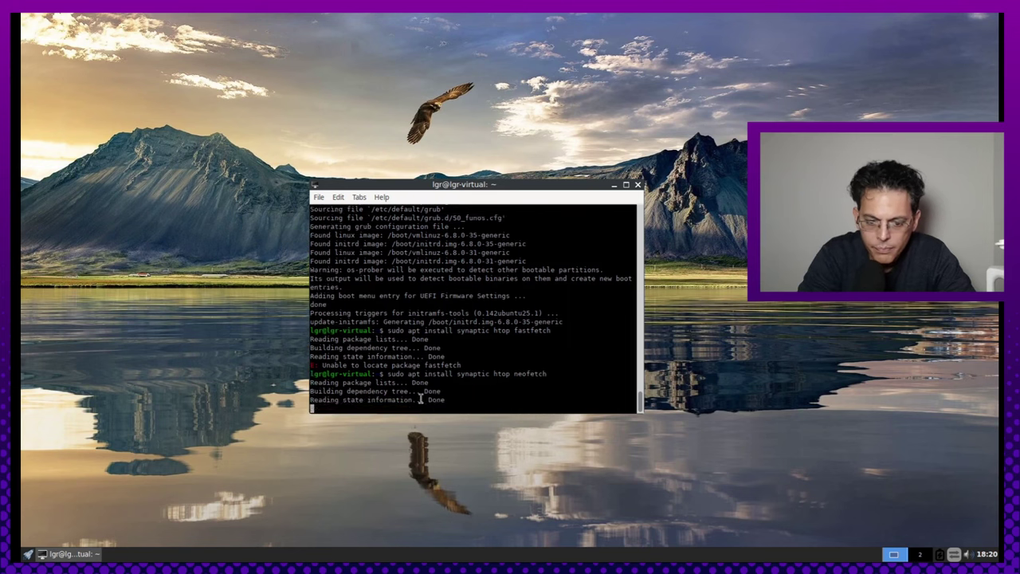
key("Return")
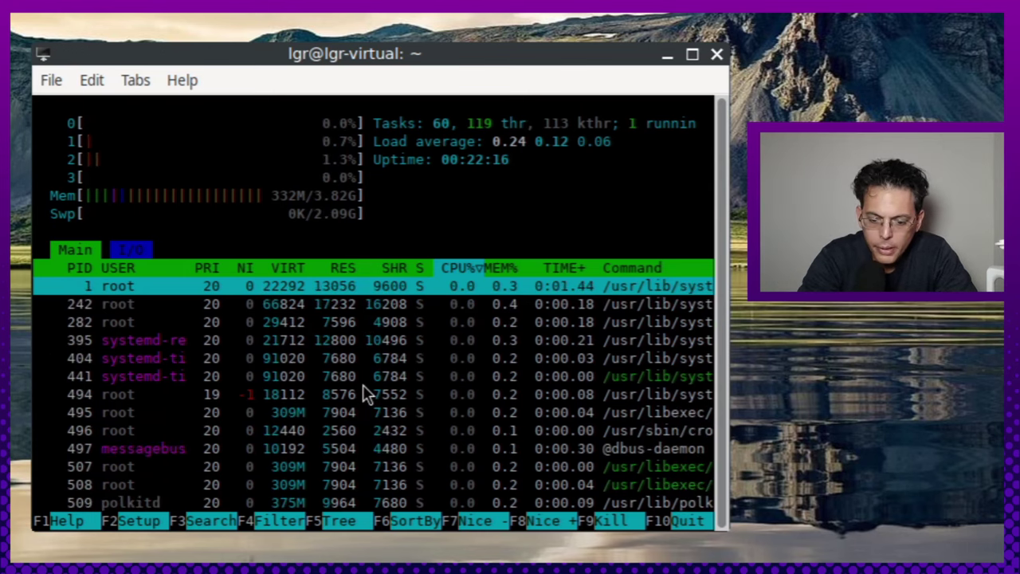
Step: Close the terminal window that is running htop
key("alt+f")
key("Down")
key("Down")
key("Down")
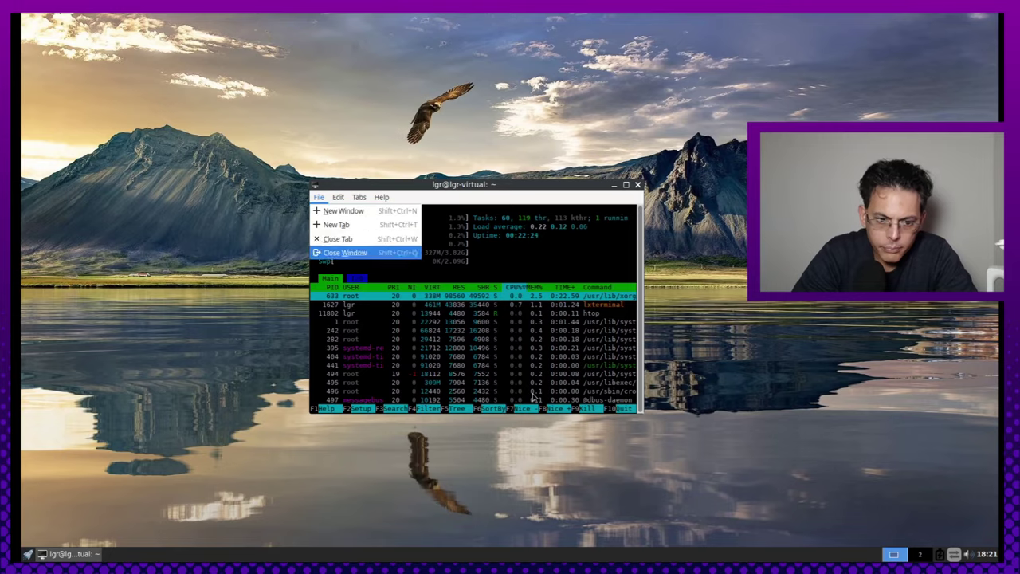
key("Return")
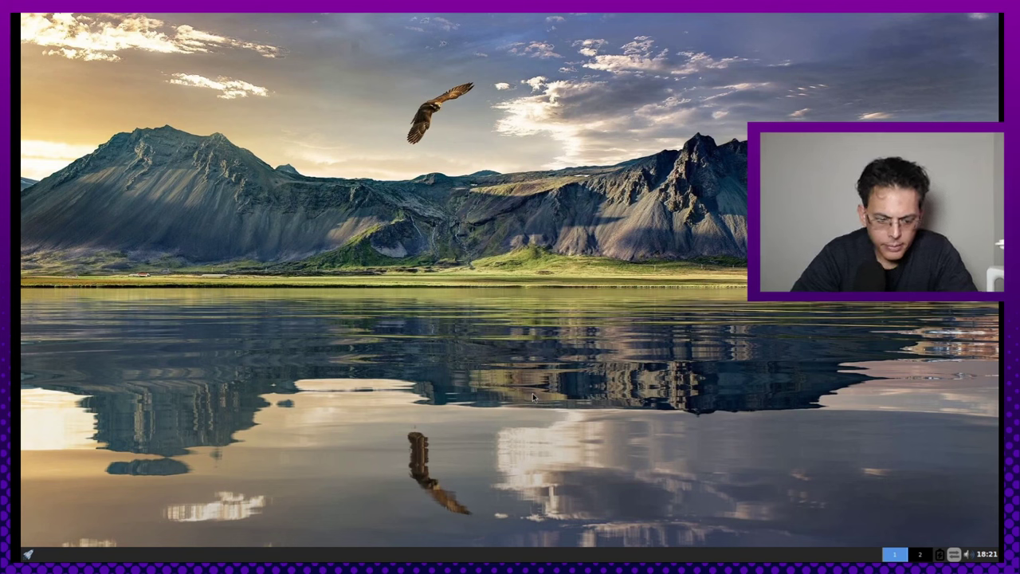
Step: Reload the desktop menu and launch Synaptic Package Manager, authenticating with the account password
right_click(272, 290)
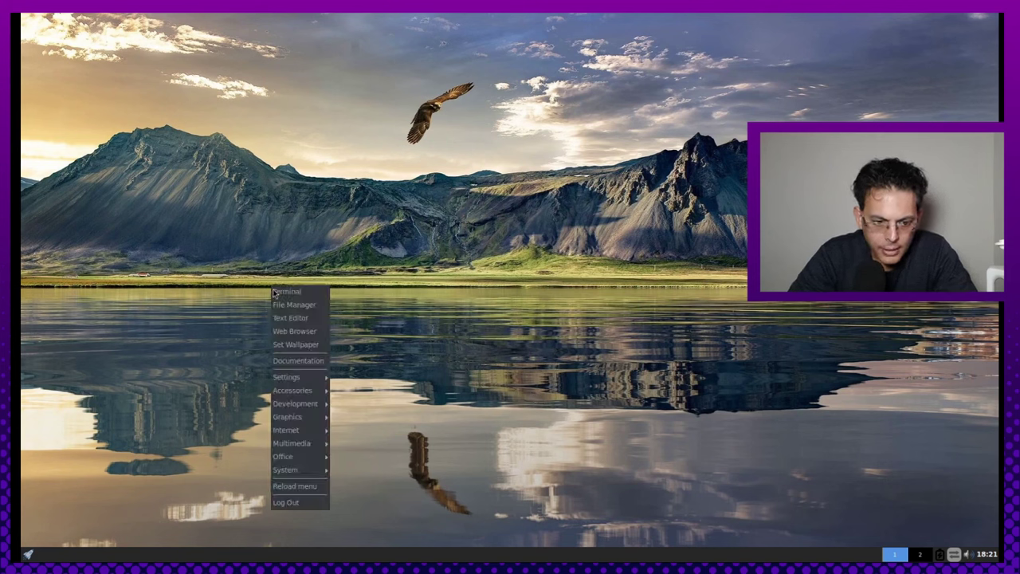
left_click(282, 482)
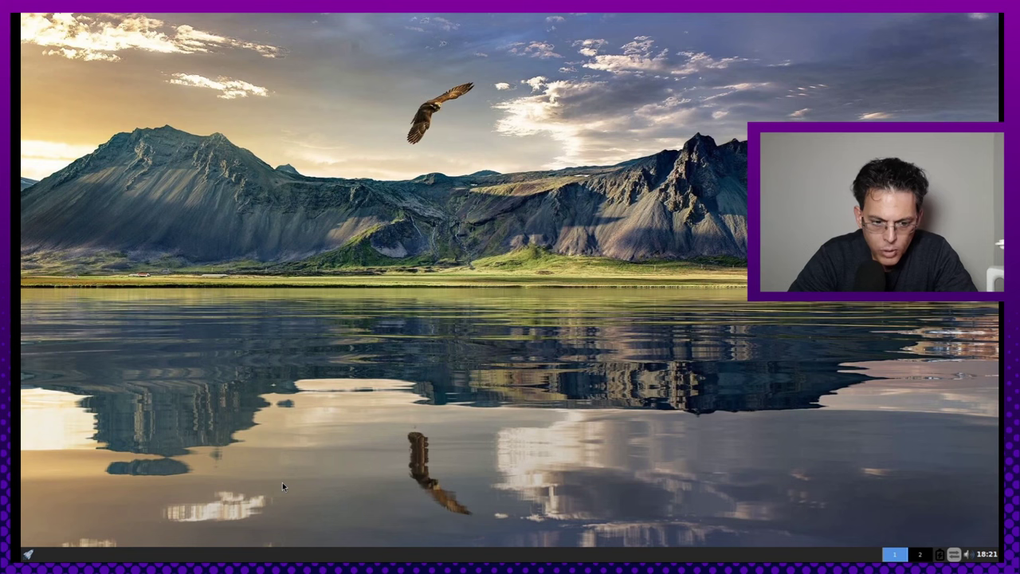
right_click(267, 325)
mouse_move(293, 510)
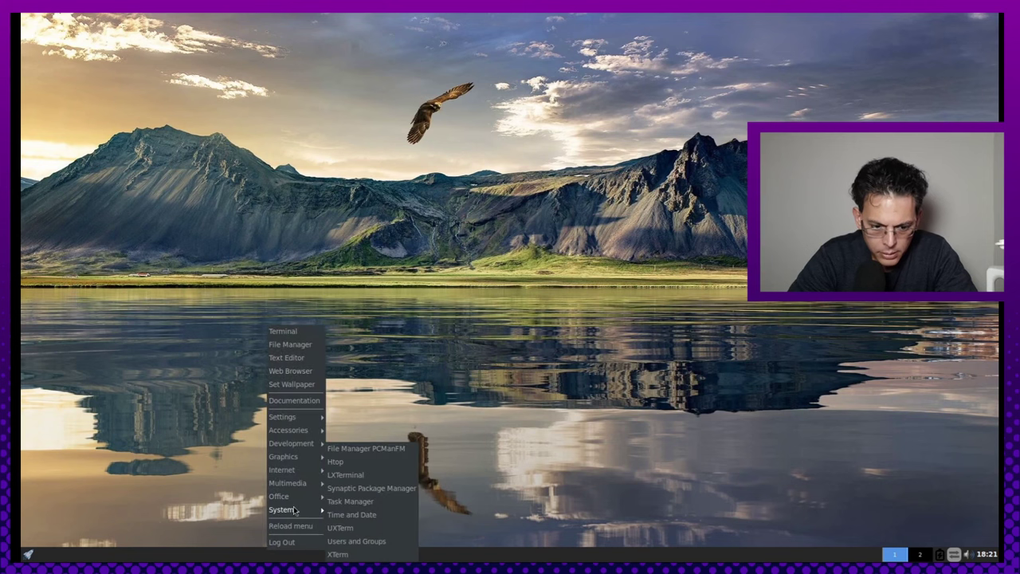
left_click(376, 486)
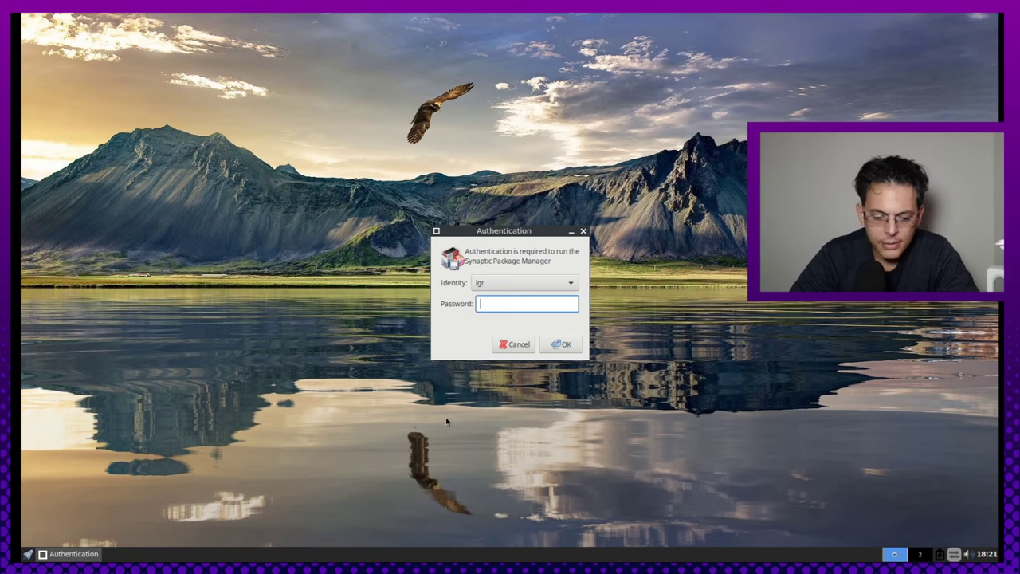
type("**")
key("Return")
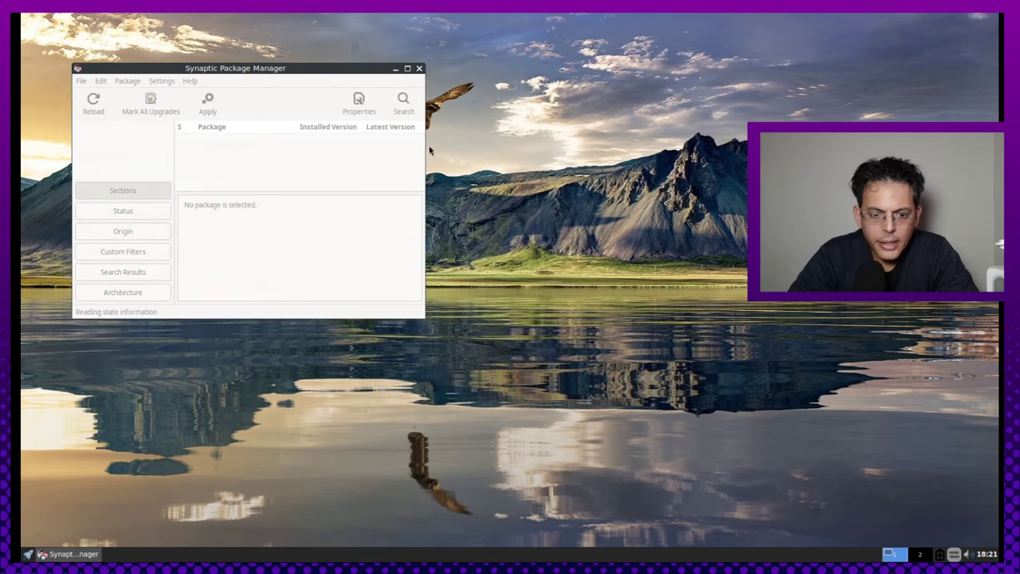
Step: Maximize Synaptic Package Manager, dismiss its quick introduction, and minimize and restore the window
left_click(407, 68)
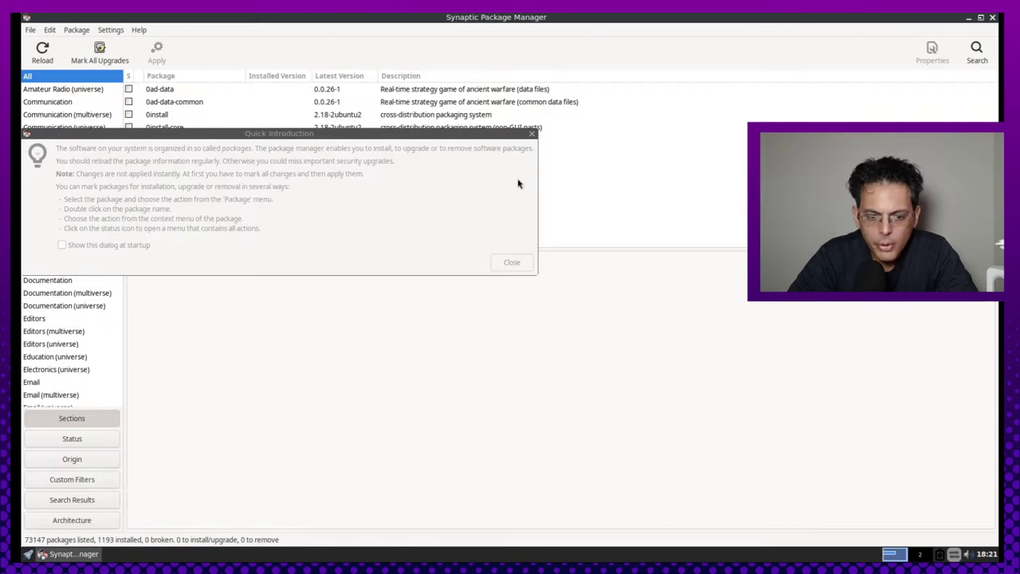
left_click(520, 266)
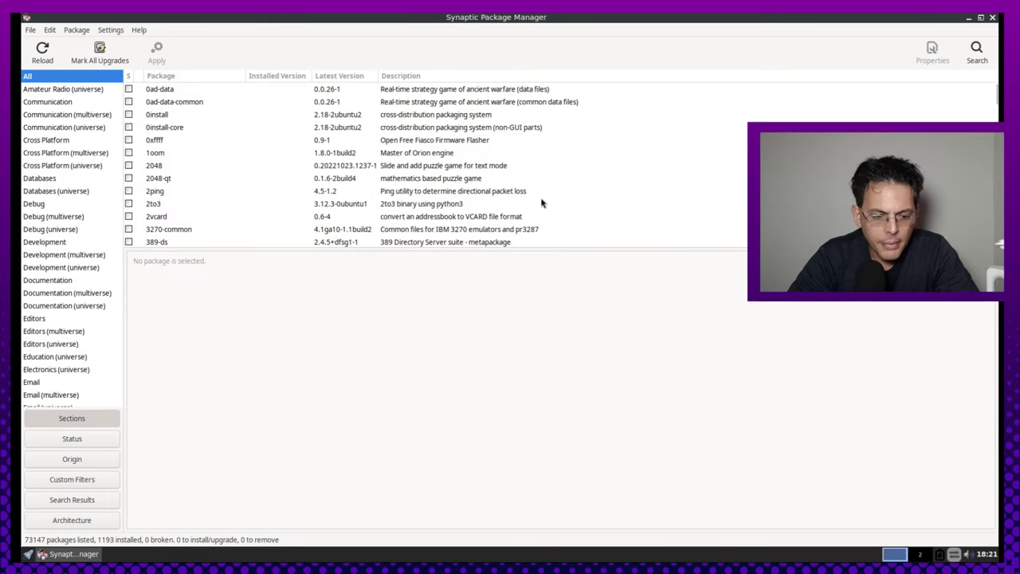
left_click(73, 553)
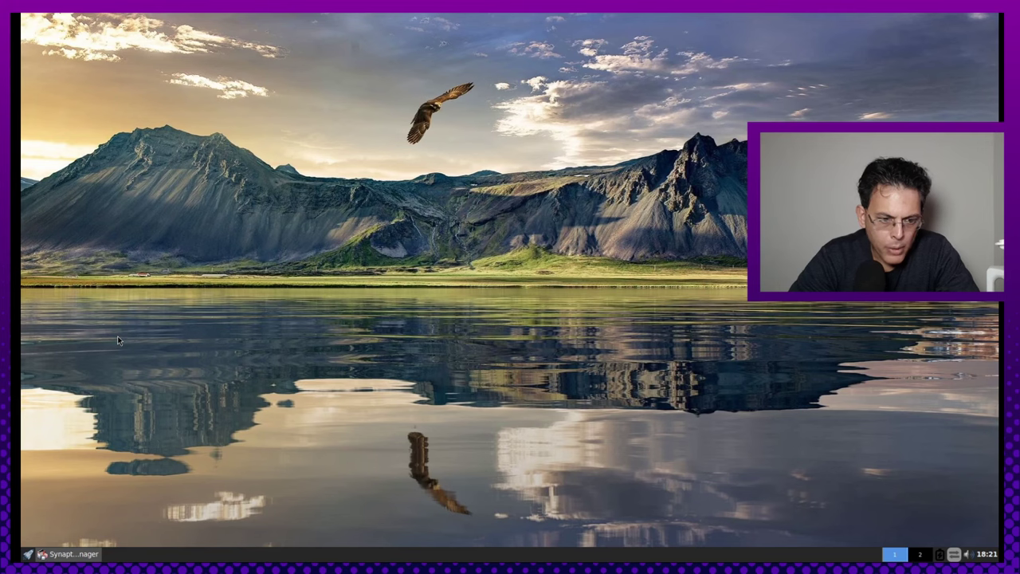
left_click(73, 554)
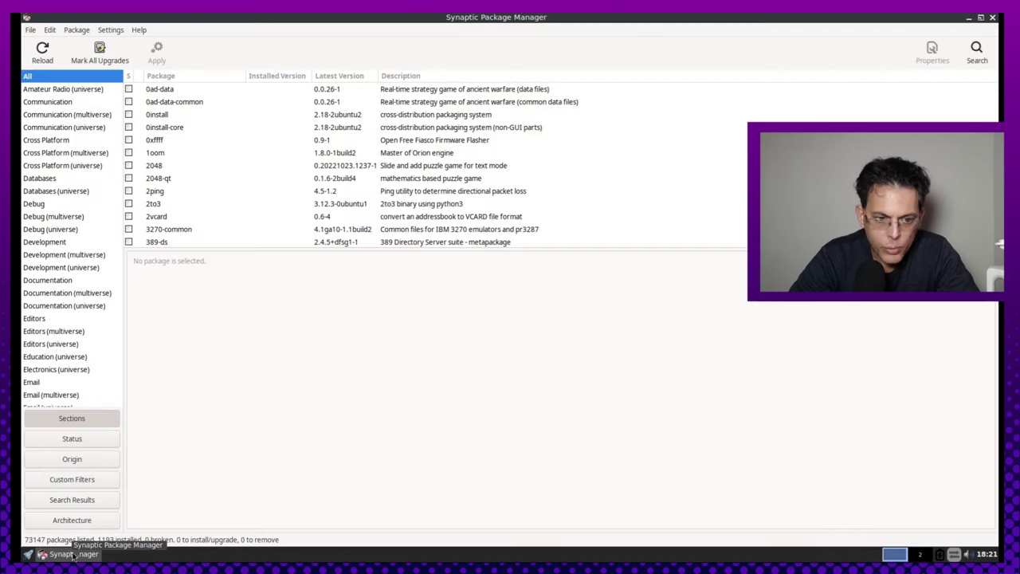
Step: Search the Synaptic packages for libreoffice
left_click(975, 51)
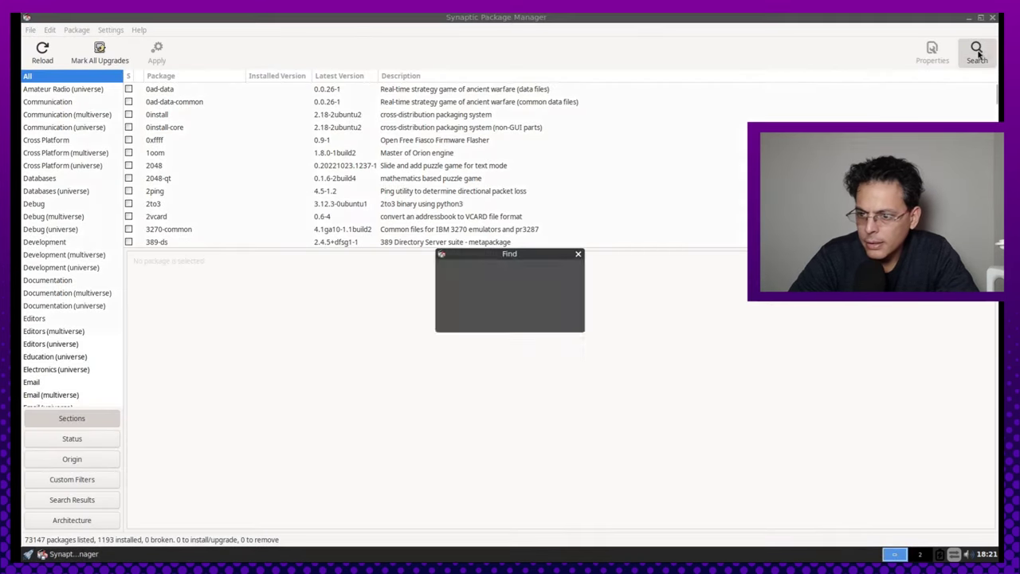
type("libreoffice")
key("Return")
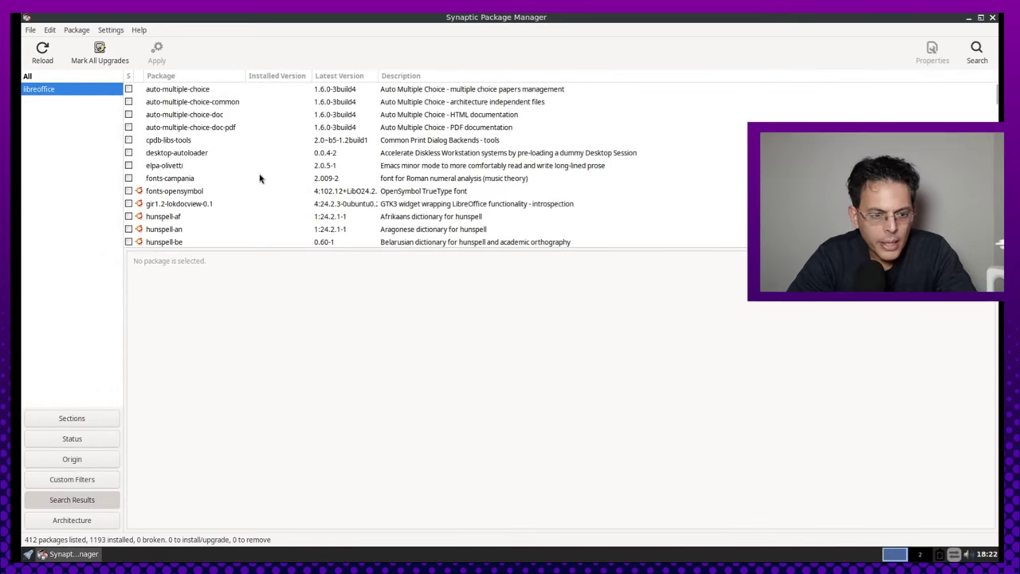
Step: Mark the libreoffice-calc package for installation together with its additional required packages
scroll(221, 166, "down", 5)
scroll(221, 166, "down", 15)
scroll(221, 165, "down", 4)
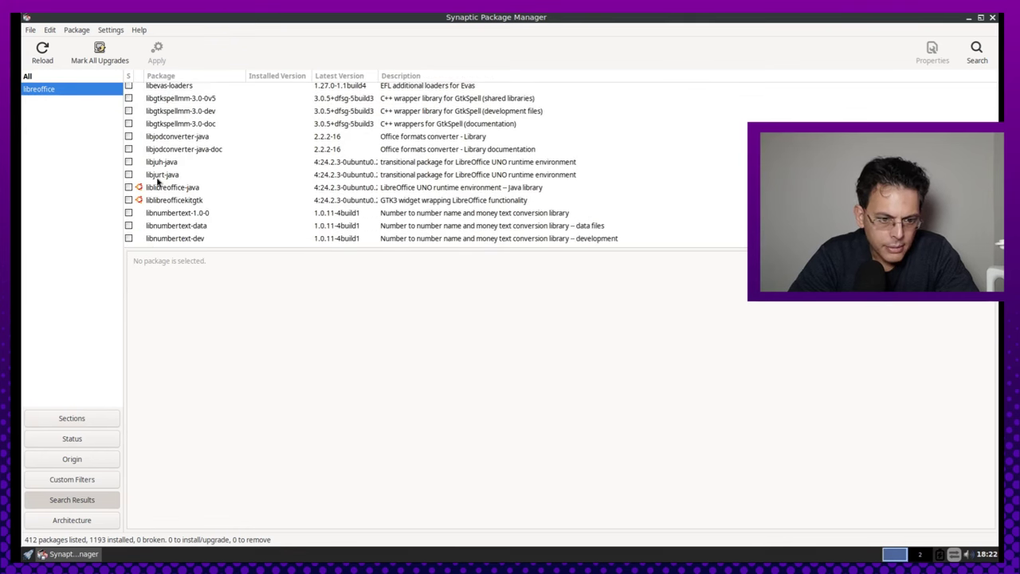
scroll(157, 181, "down", 4)
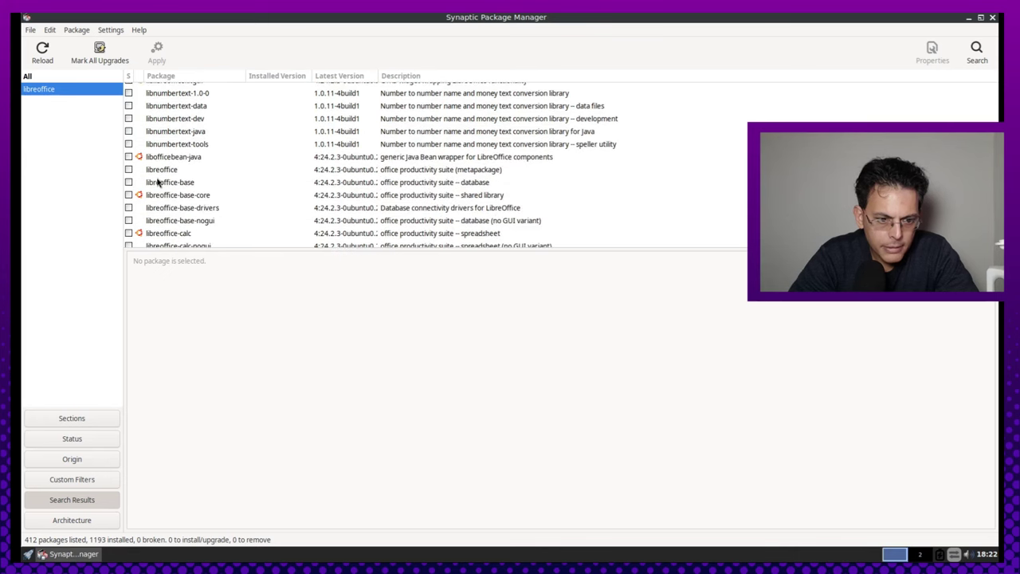
double_click(156, 233)
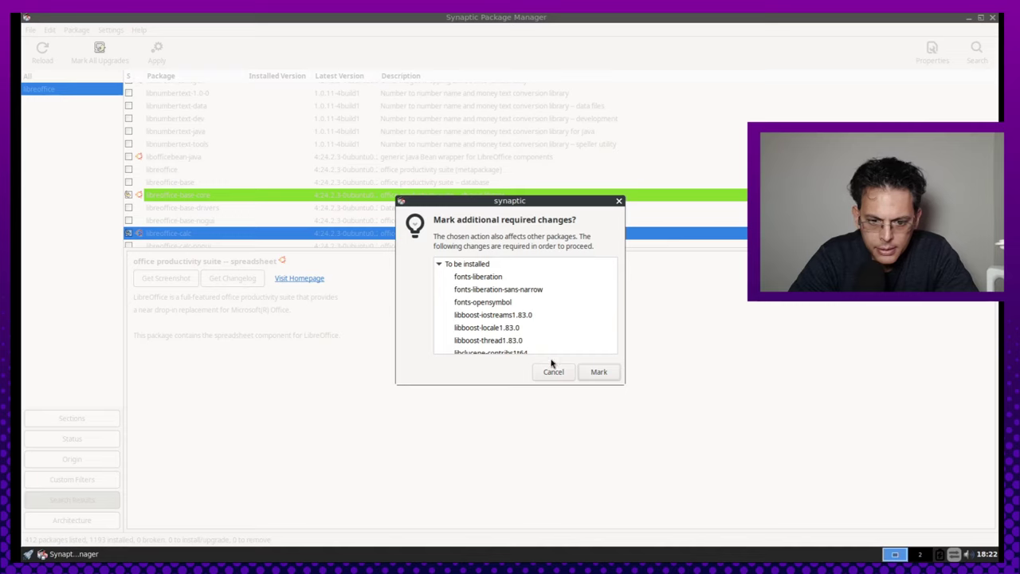
left_click(595, 372)
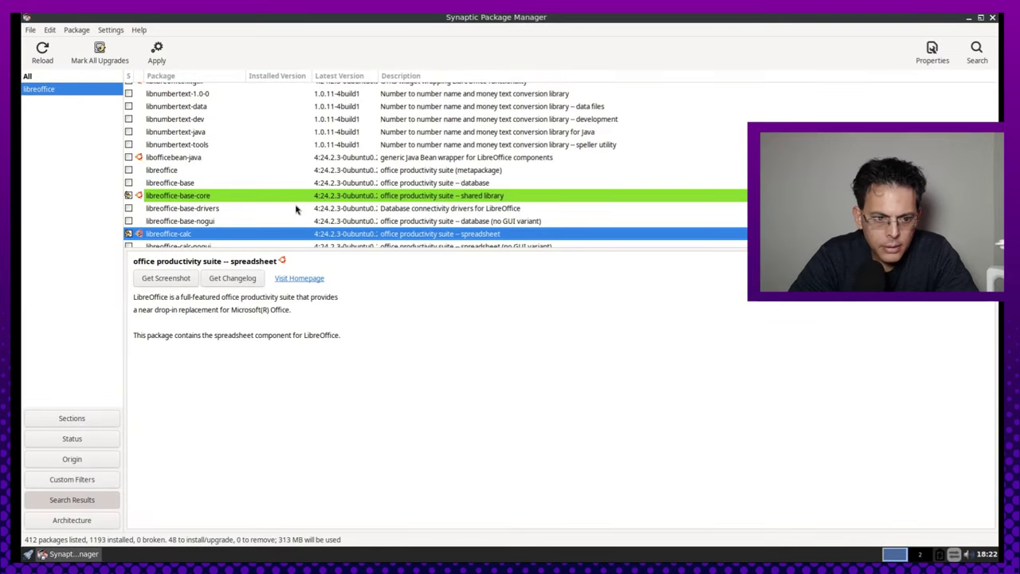
Step: Mark the Spanish help package libreoffice-help-es for installation together with its additional required packages
scroll(319, 162, "up", 15)
scroll(319, 162, "down", 10)
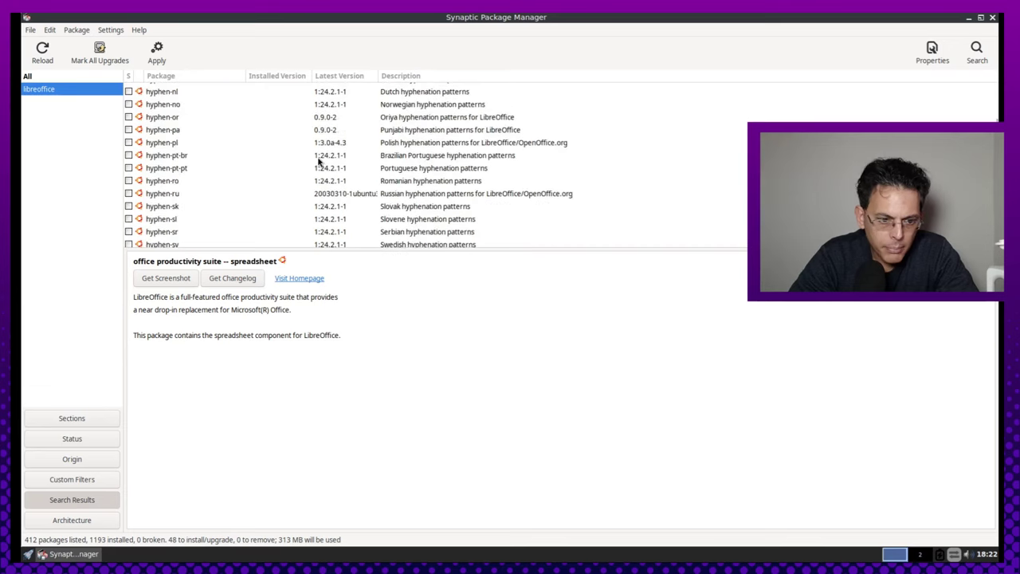
scroll(319, 162, "down", 15)
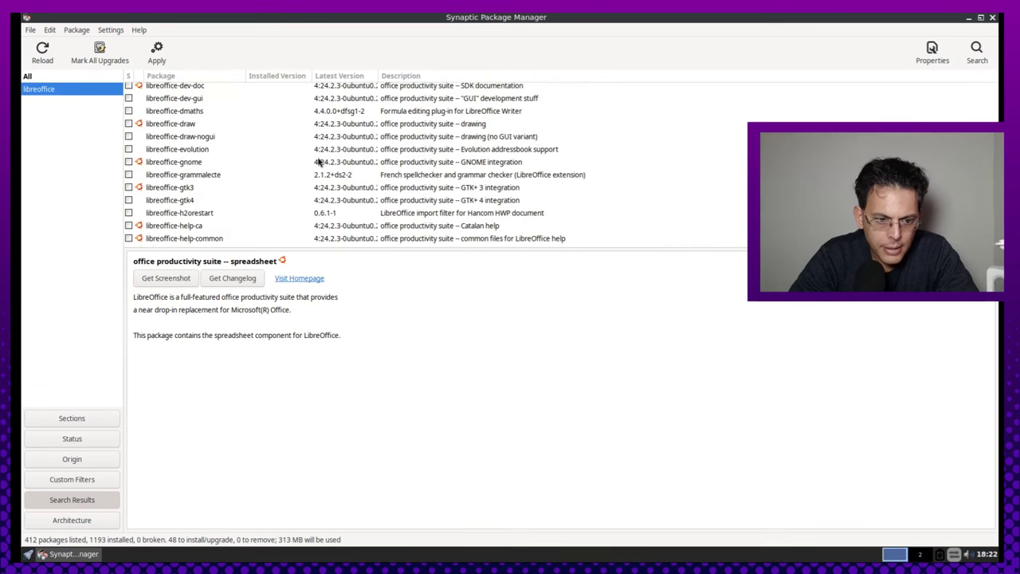
scroll(319, 162, "down", 7)
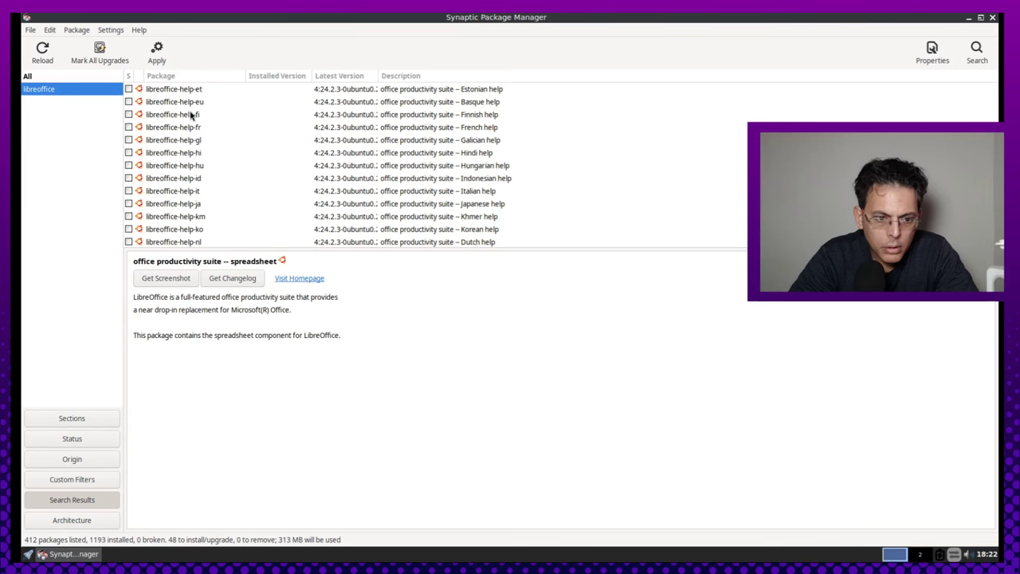
scroll(191, 115, "up", 2)
double_click(191, 149)
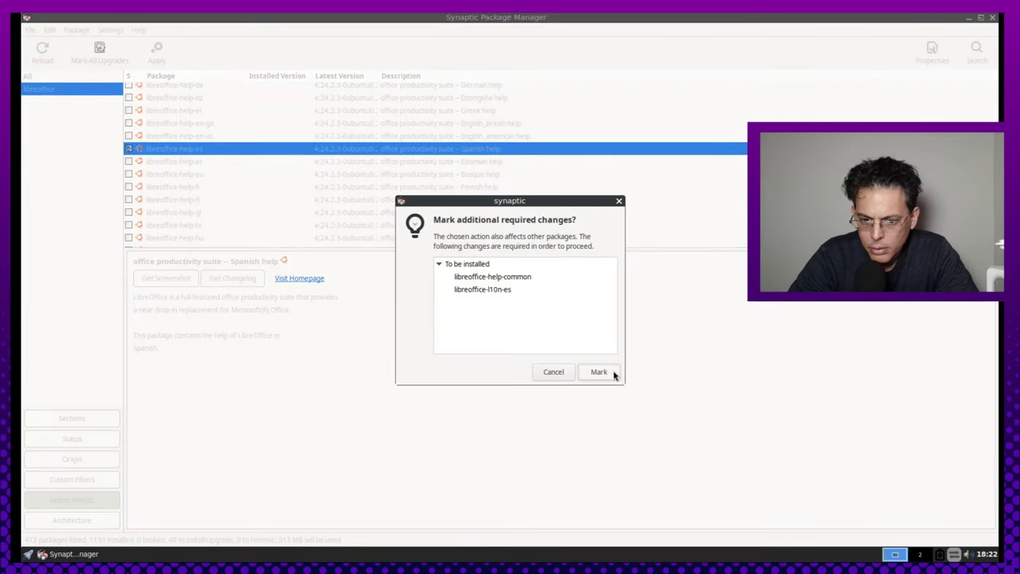
left_click(613, 373)
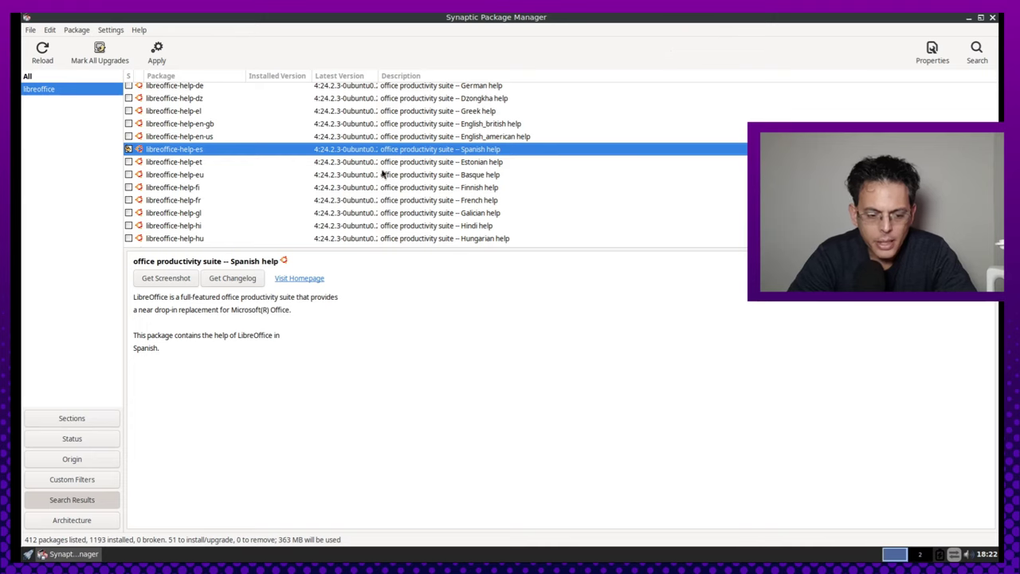
Step: Minimize Synaptic, look through the application categories in the desktop menu, and restore the Synaptic window
left_click(68, 553)
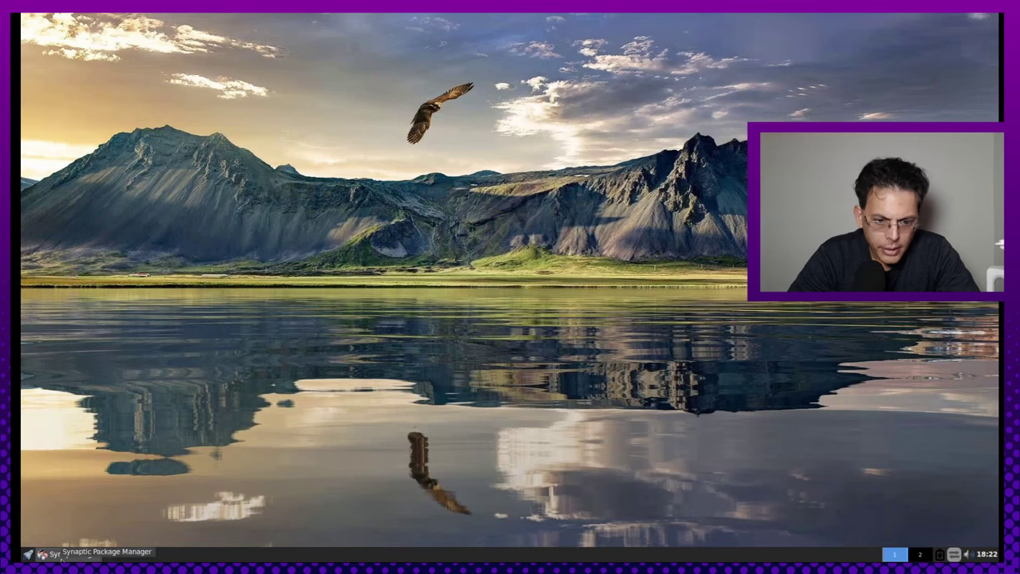
key("alt+Tab")
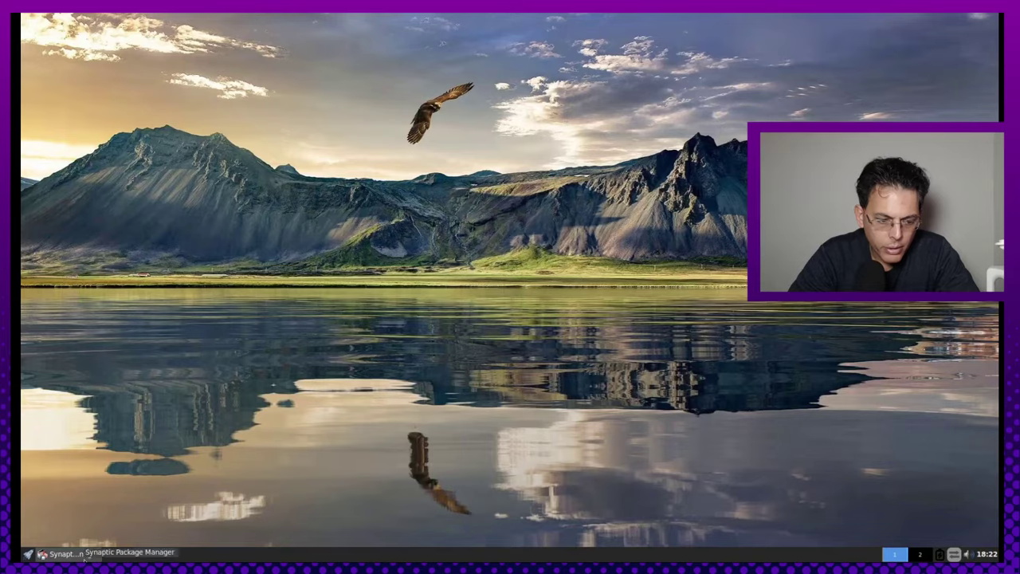
right_click(264, 237)
mouse_move(293, 330)
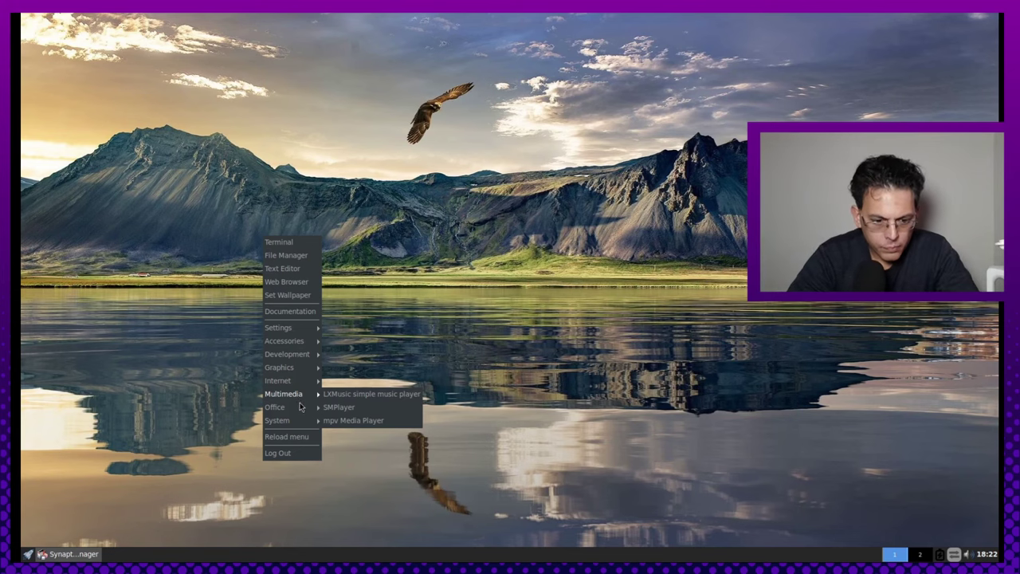
mouse_move(294, 428)
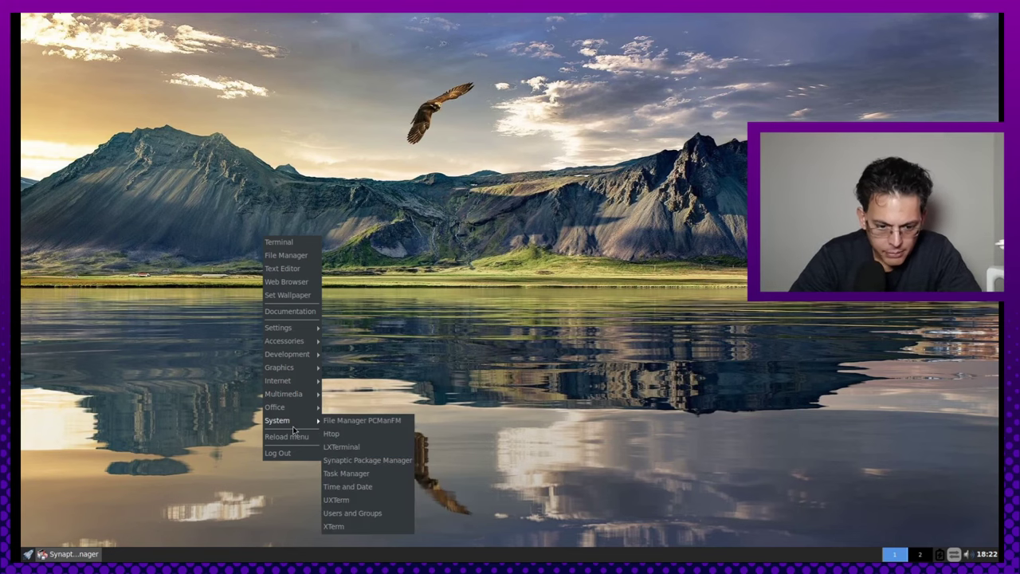
left_click(70, 553)
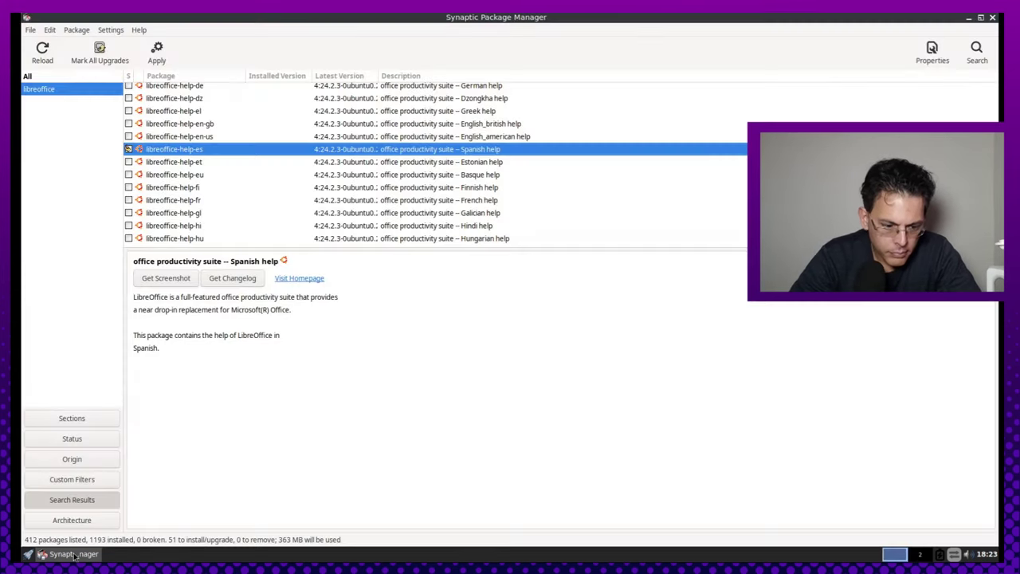
Step: Search the packages for gimp and mark the gimp package for installation with its additional required packages
left_click(974, 58)
type("gimp")
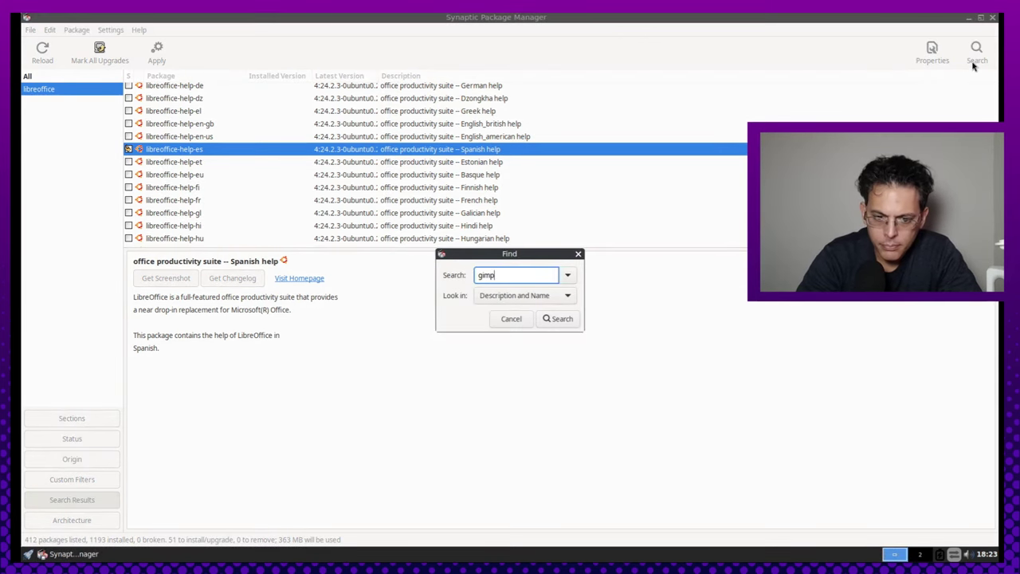
key("Return")
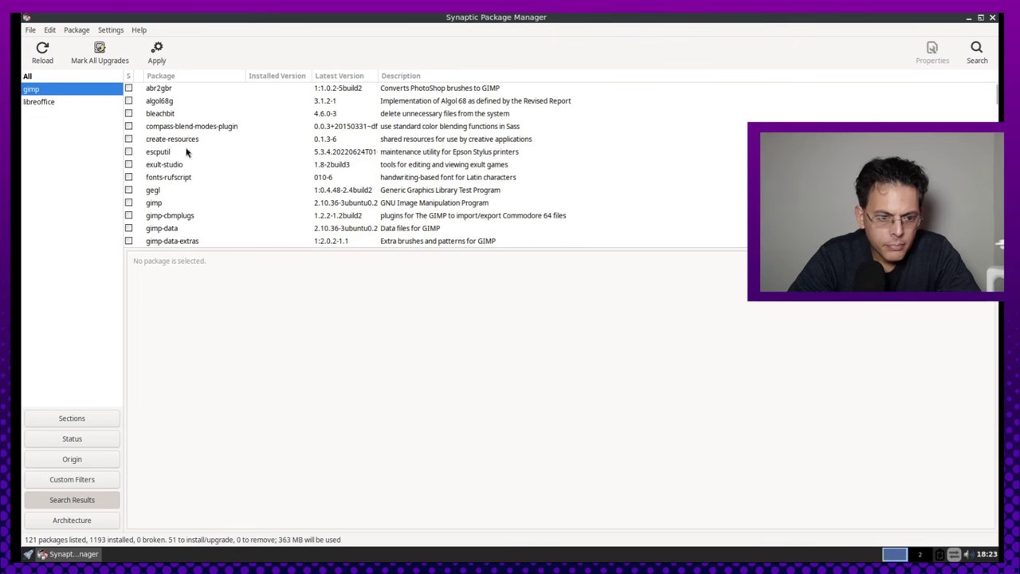
double_click(170, 204)
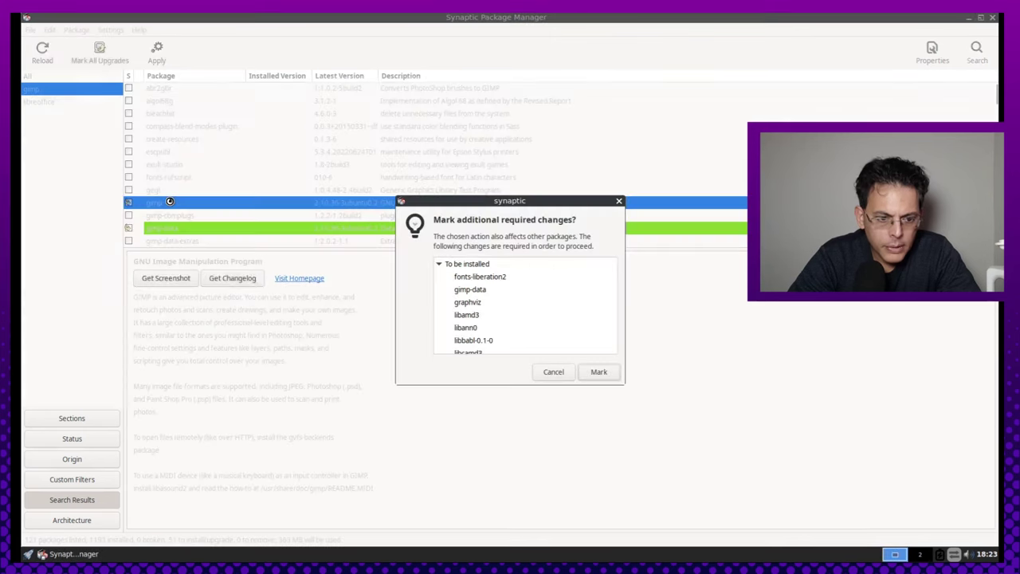
left_click(607, 374)
Step: Mark the Spanish documentation package gimp-help-es for installation together with its required gimp-help-common package
scroll(322, 201, "down", 3)
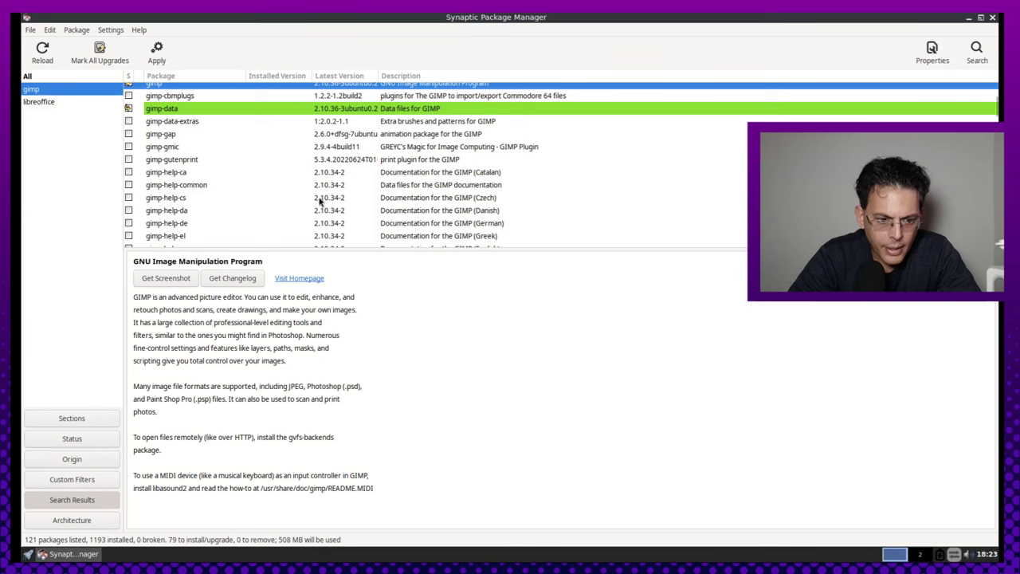
scroll(200, 224, "down", 1)
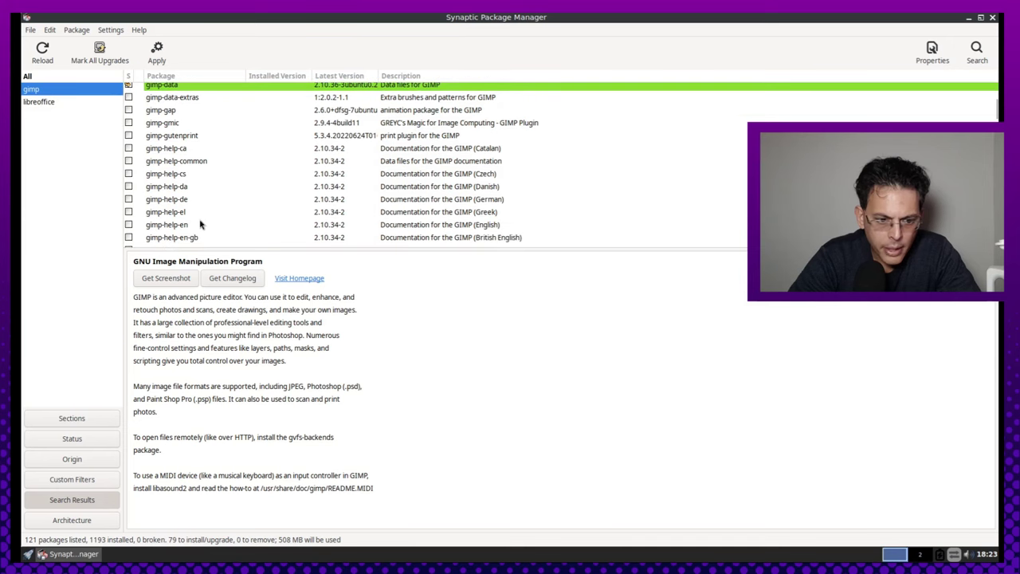
scroll(169, 221, "down", 1)
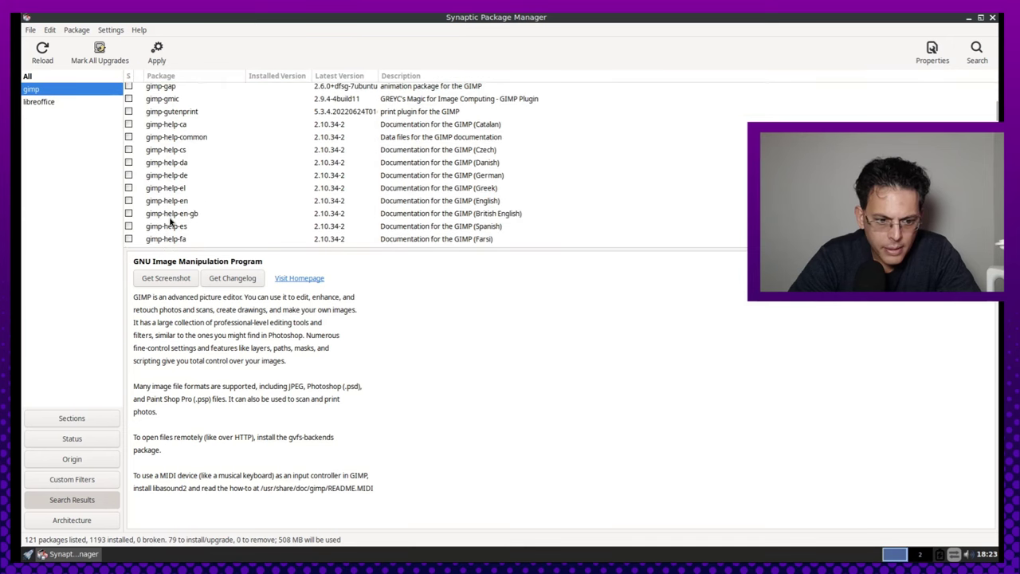
double_click(174, 227)
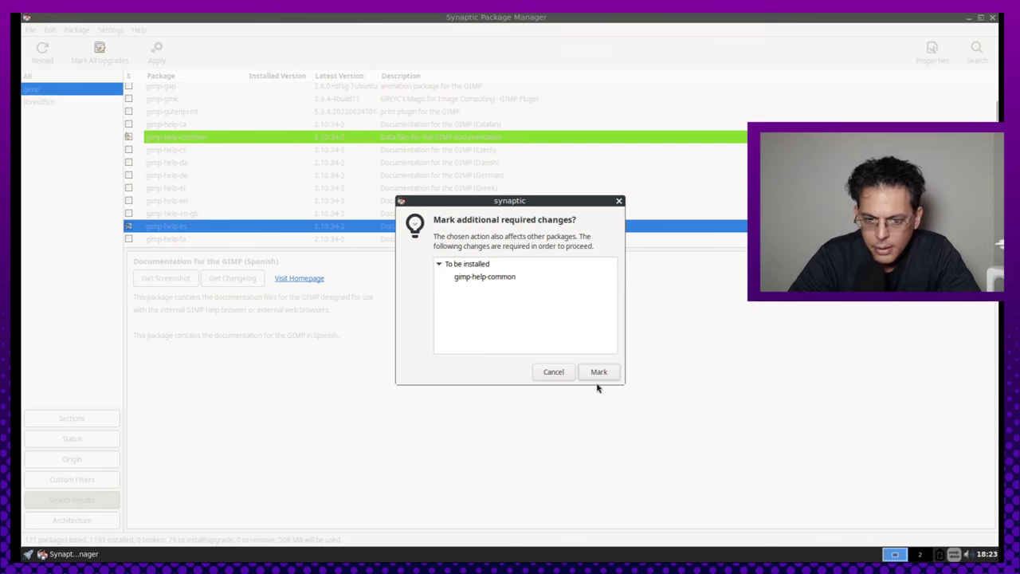
left_click(599, 372)
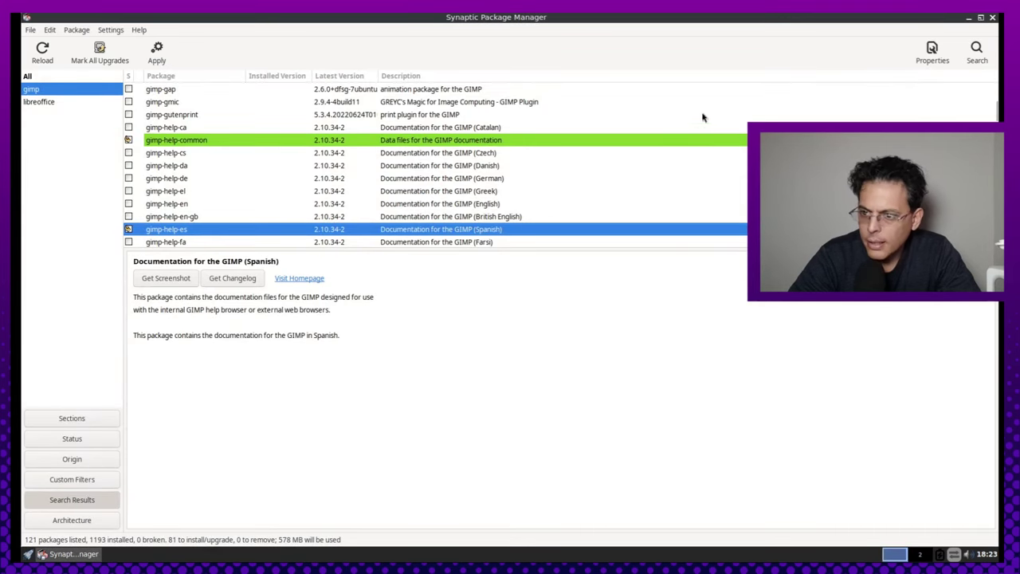
Step: Search the Synaptic packages for thunderbird
left_click(976, 51)
type("t")
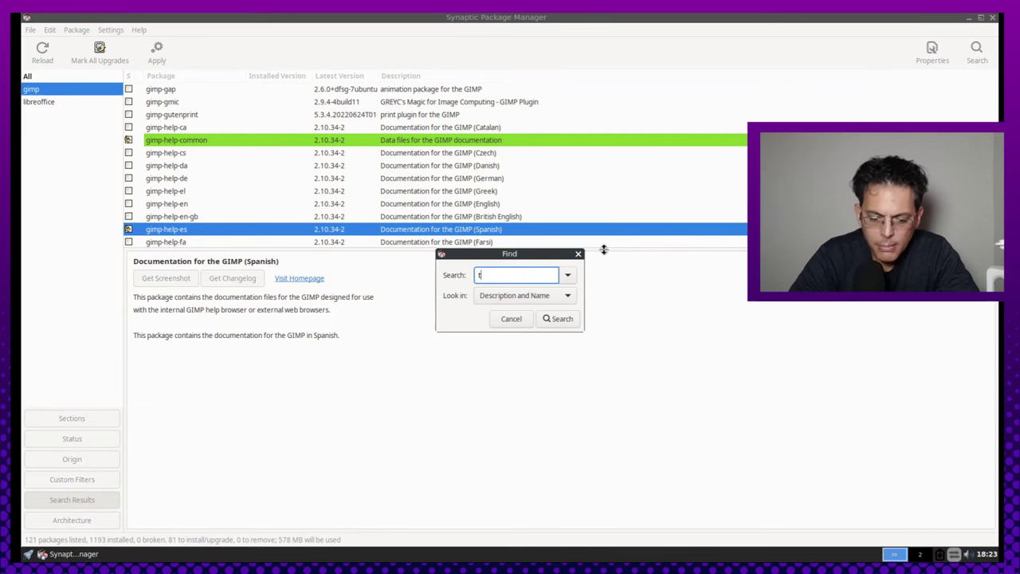
type("hunderbird")
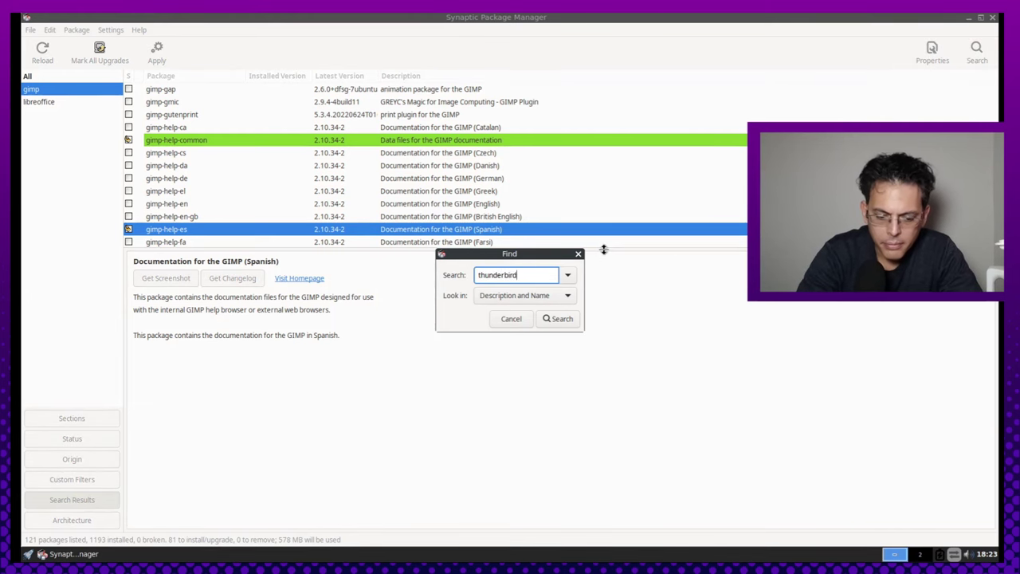
key("Return")
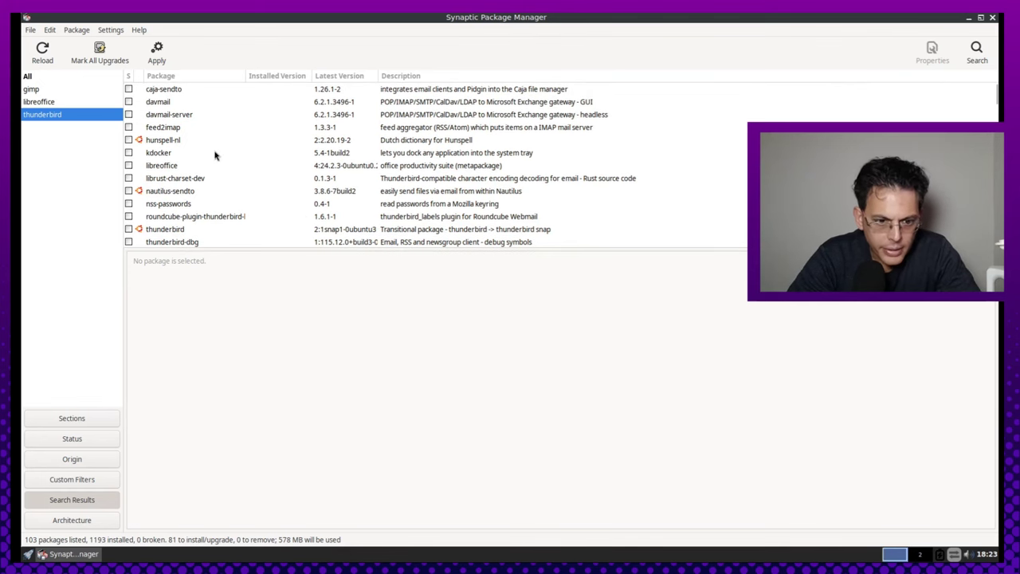
Step: Try to mark the thunderbird package for installation and look through the related thunderbird packages
double_click(172, 230)
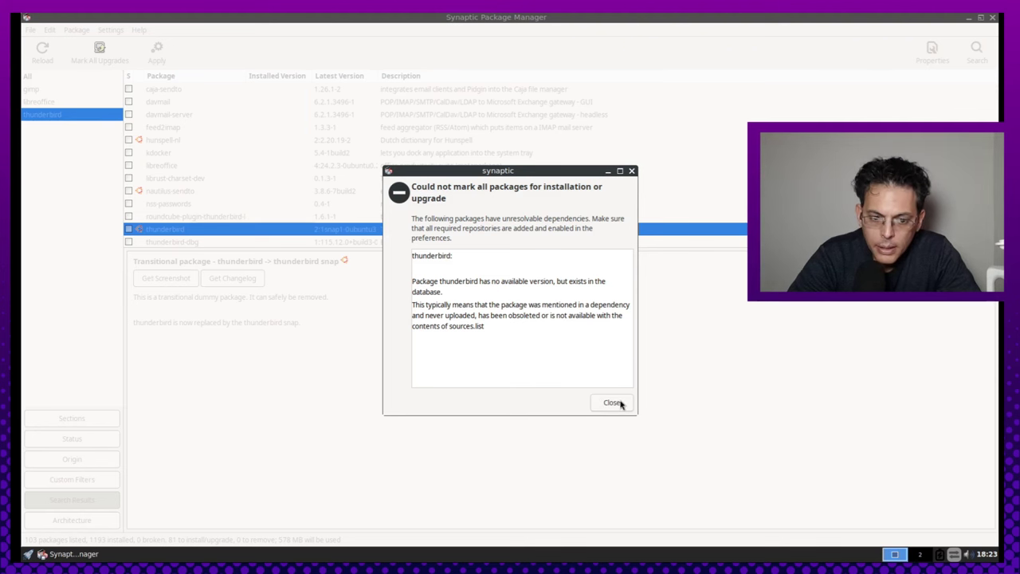
left_click(612, 402)
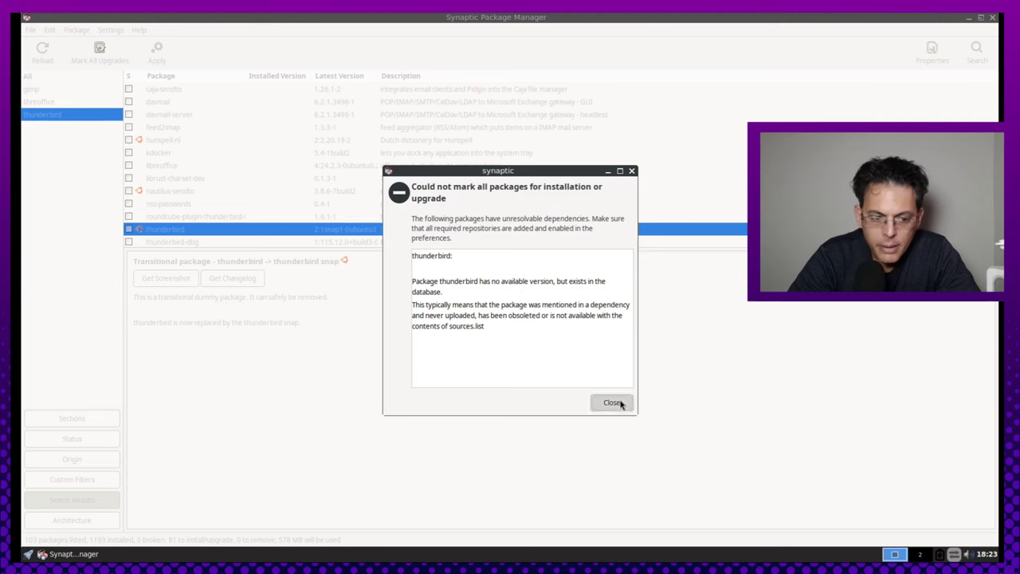
scroll(284, 210, "down", 3)
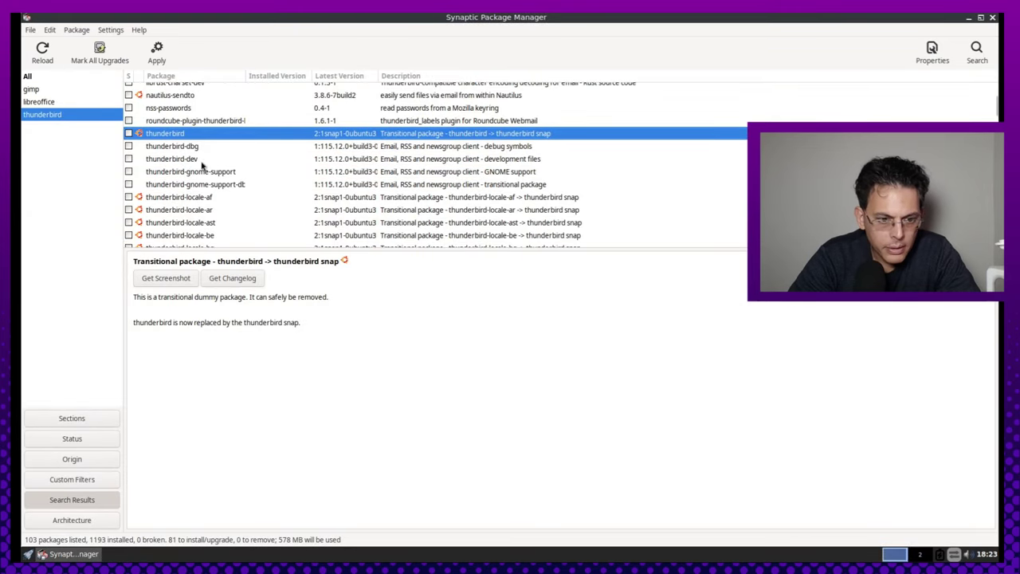
scroll(169, 157, "down", 5)
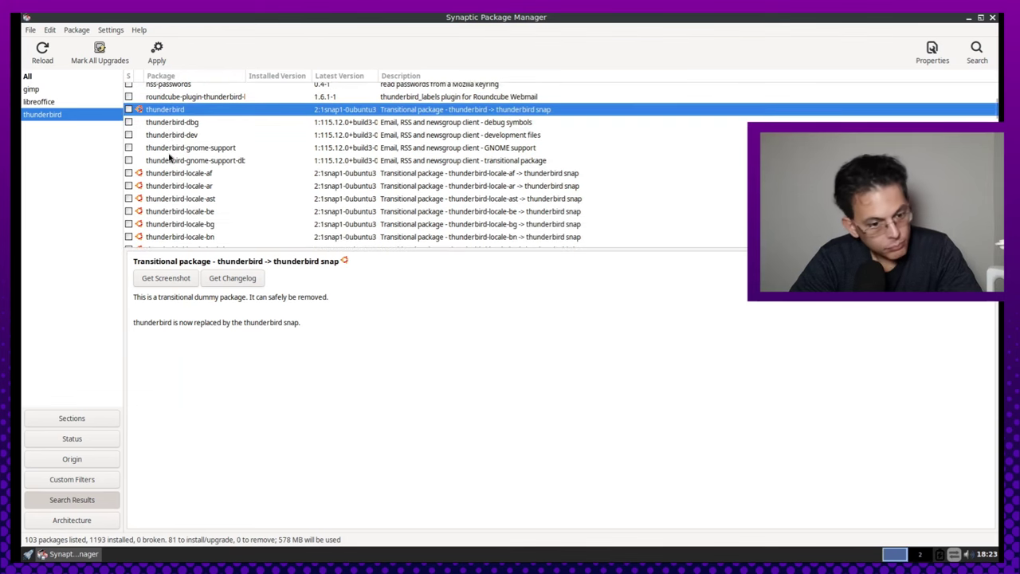
scroll(169, 158, "up", 7)
scroll(169, 158, "up", 2)
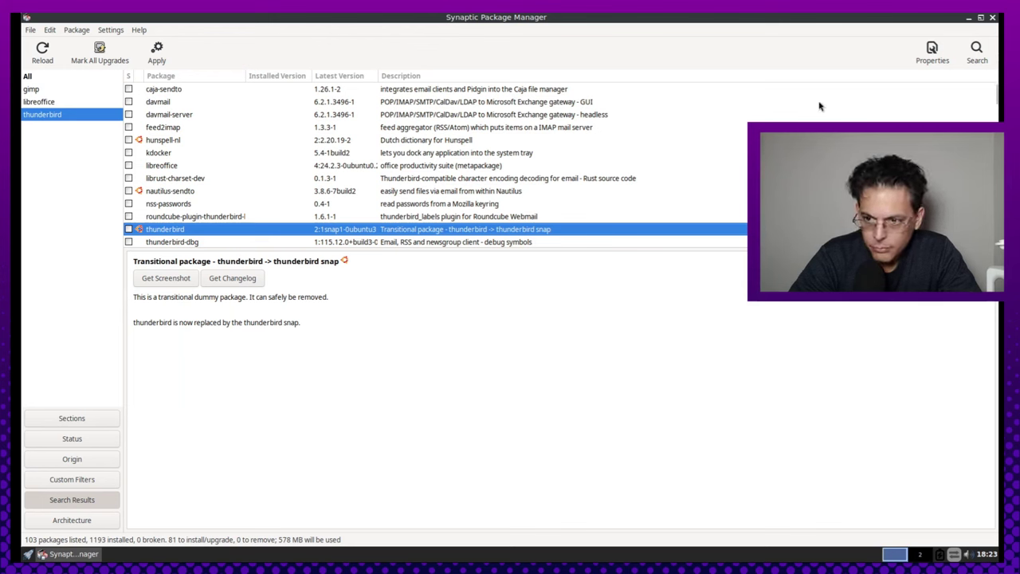
Step: Apply all marked package installations, with the progress window set to close automatically after the changes succeed
left_click(156, 55)
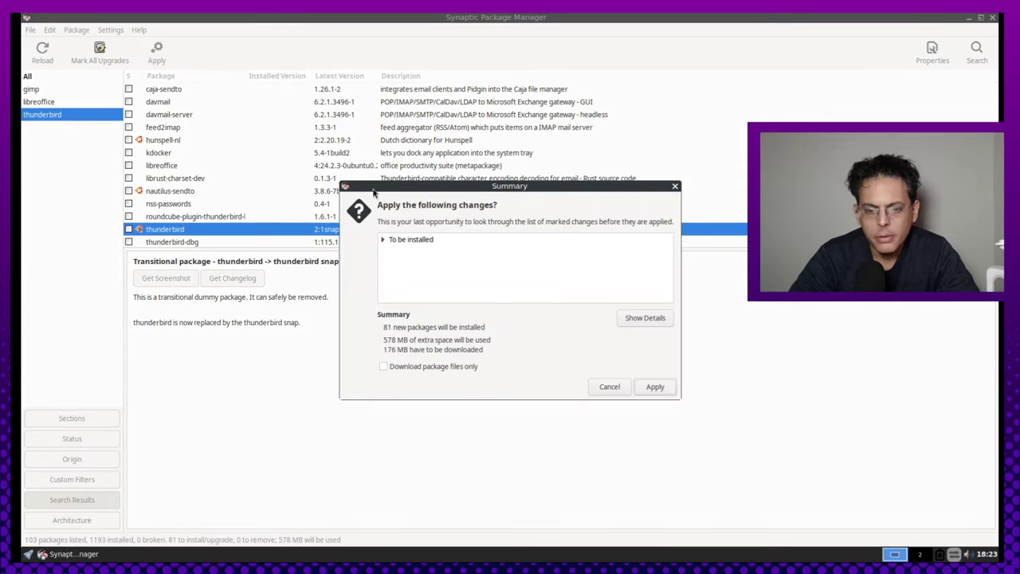
left_click(657, 387)
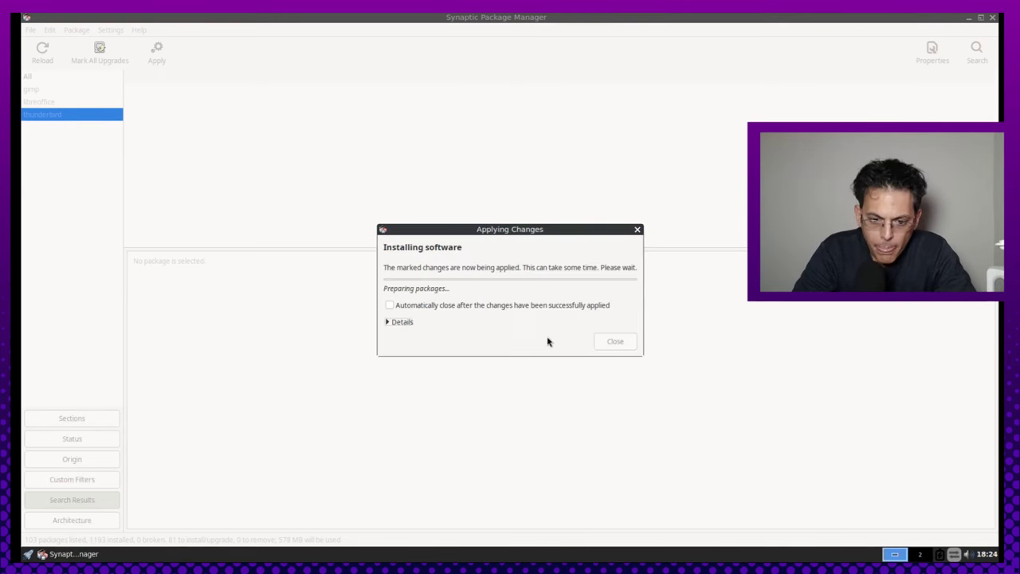
left_click(463, 306)
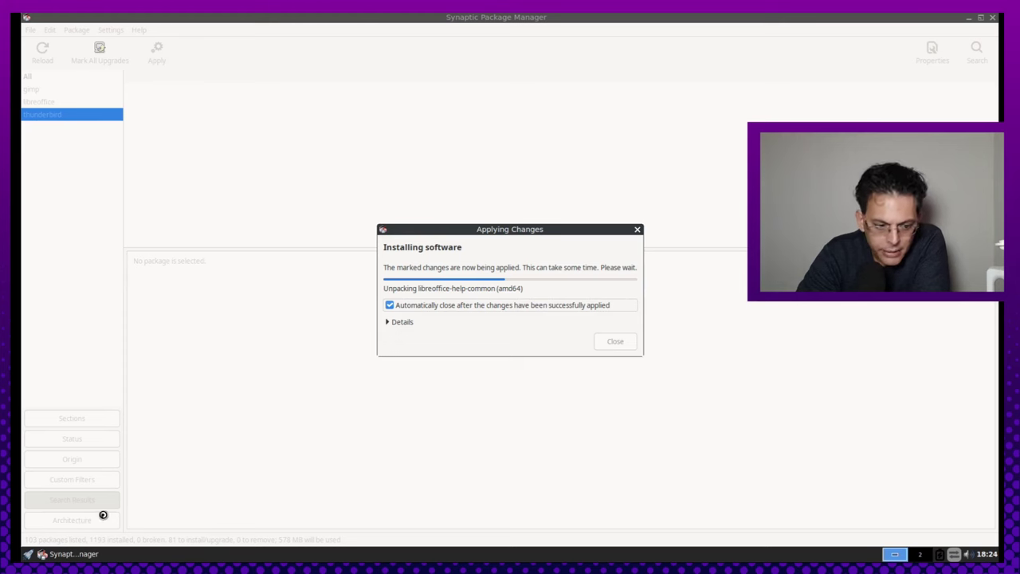
left_click(83, 554)
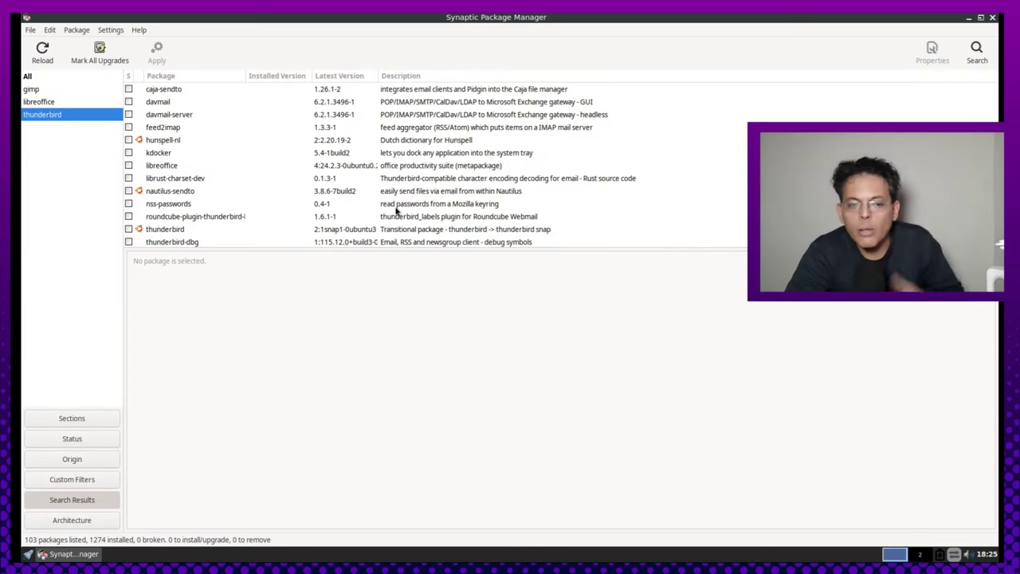
Step: Close Synaptic Package Manager, check the Office category in the desktop menu, and reload the menu
mouse_move(849, 16)
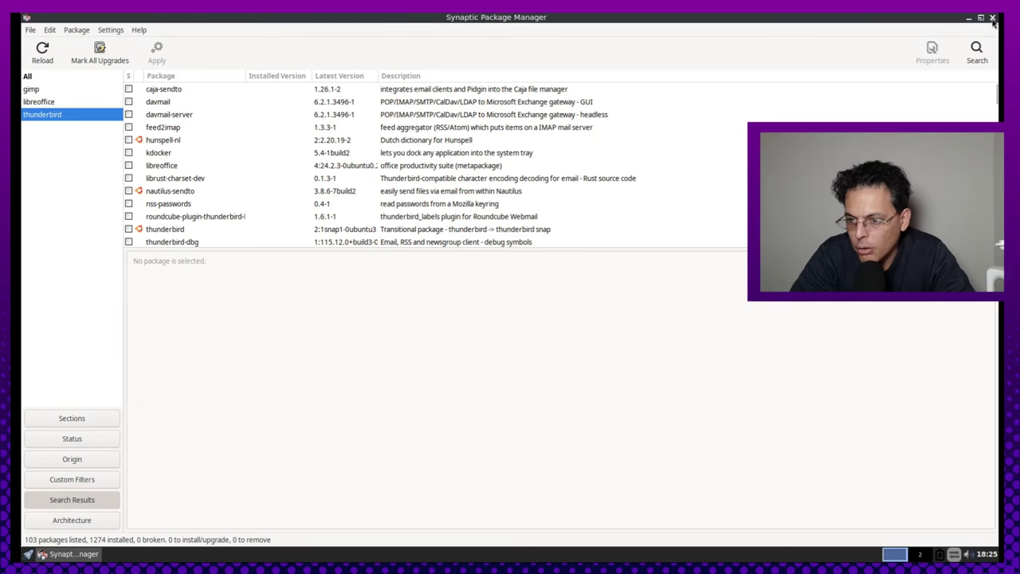
left_click(992, 19)
right_click(257, 272)
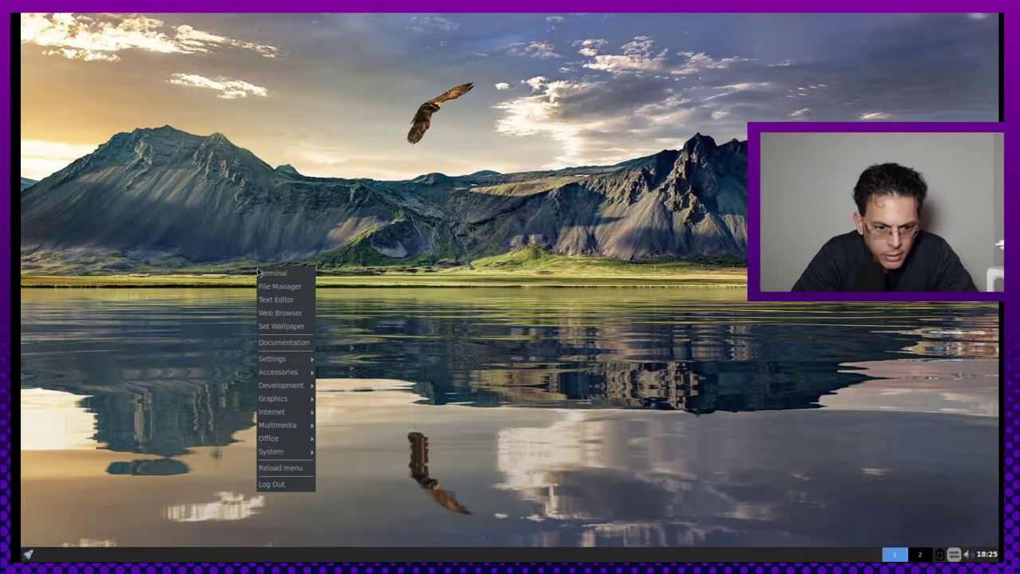
mouse_move(293, 428)
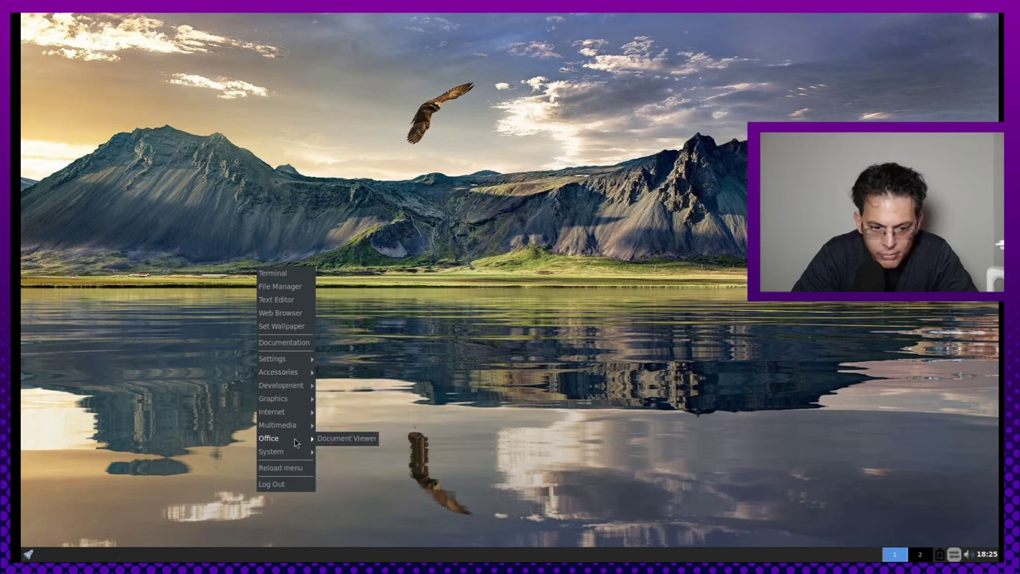
left_click(292, 472)
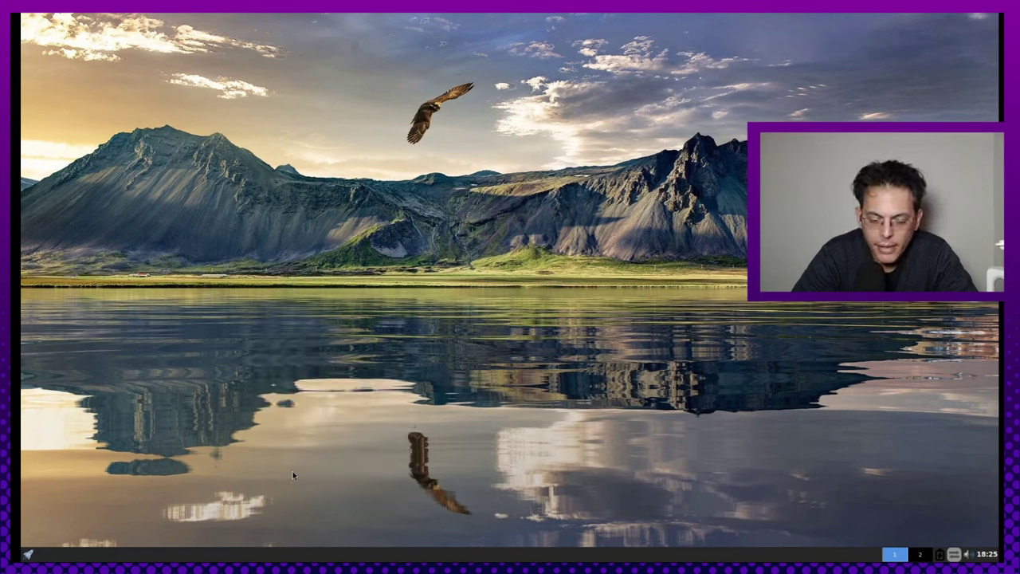
Step: Launch LibreOffice Calc to check its interface, dismiss the Tip of the Day, and close Calc
right_click(248, 294)
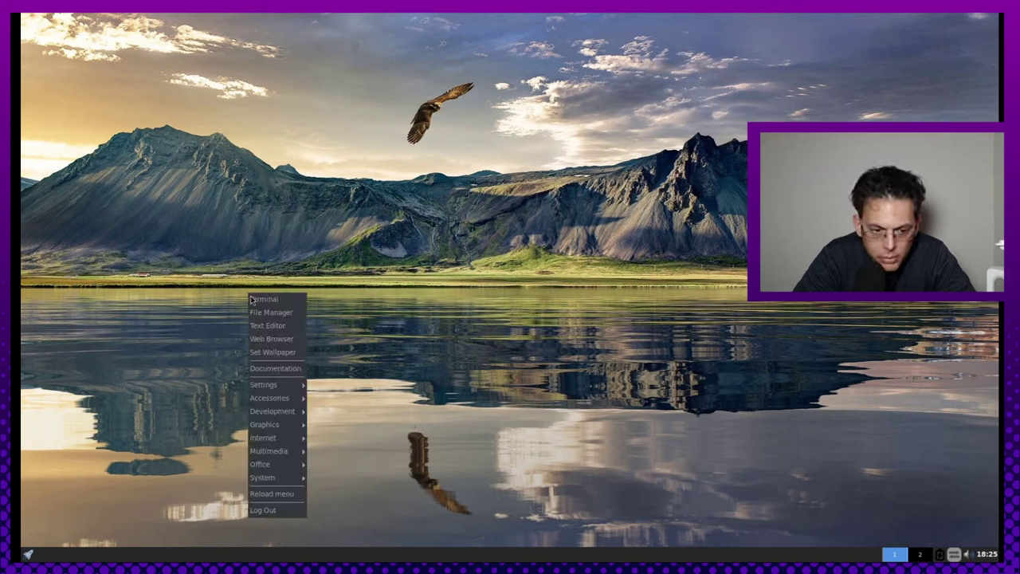
mouse_move(279, 466)
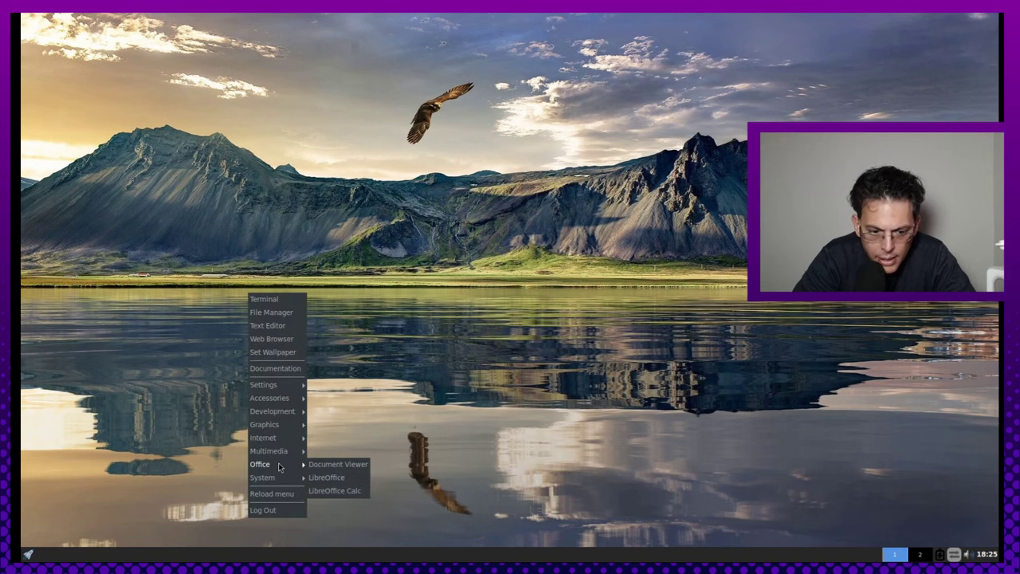
left_click(352, 491)
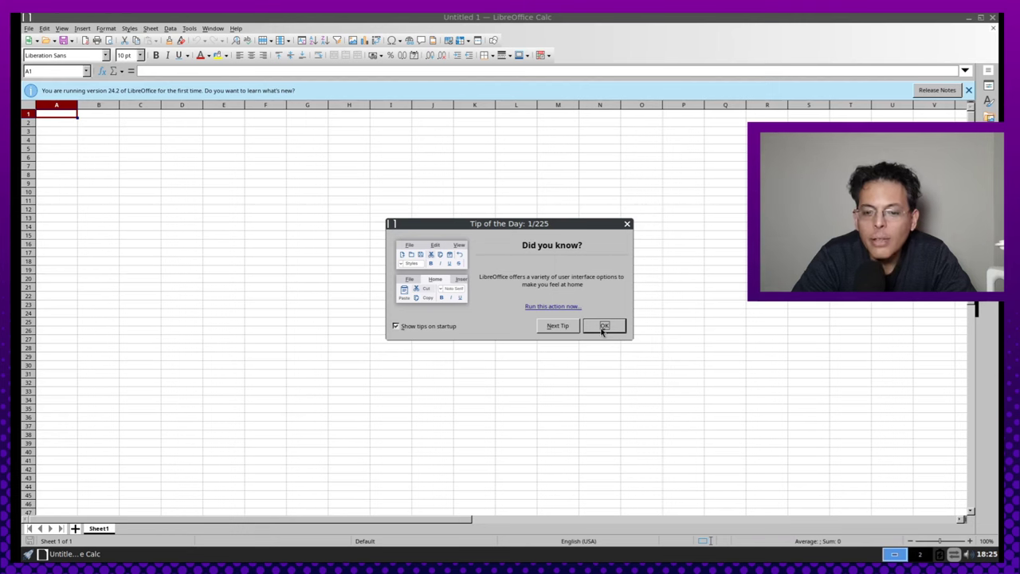
left_click(603, 327)
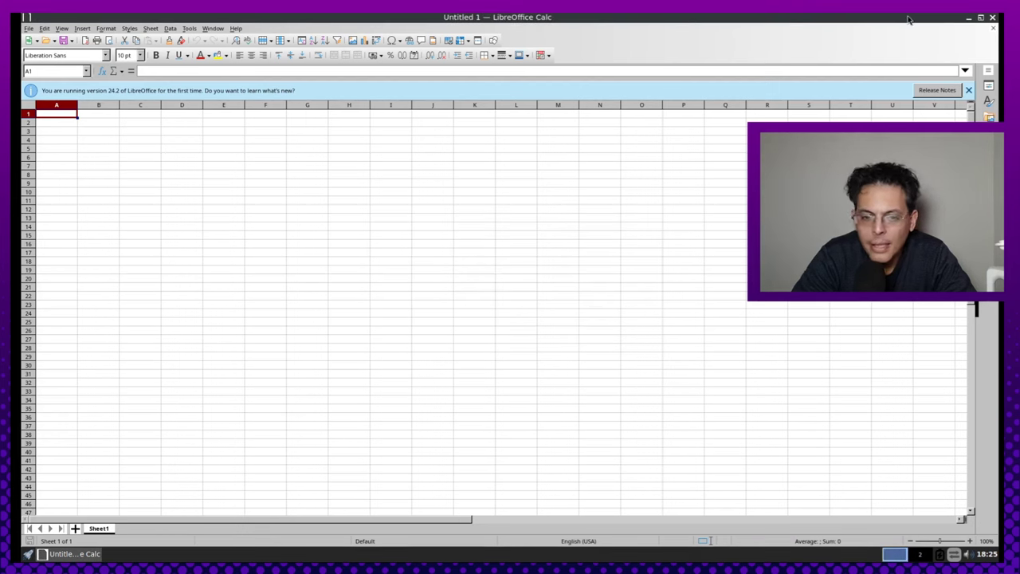
left_click(991, 17)
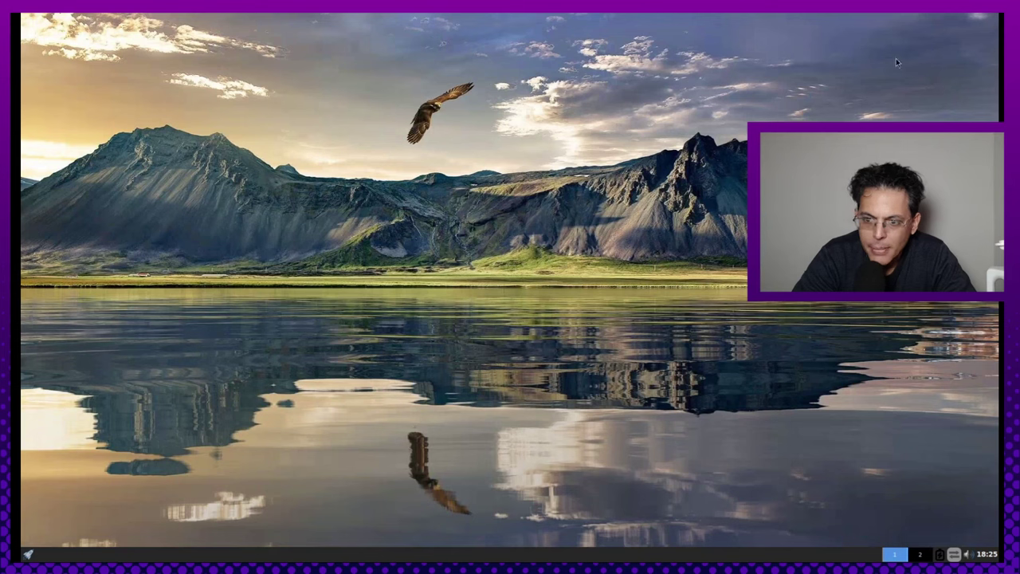
Step: Open Synaptic Package Manager from the desktop menu and authenticate with the account password
right_click(235, 250)
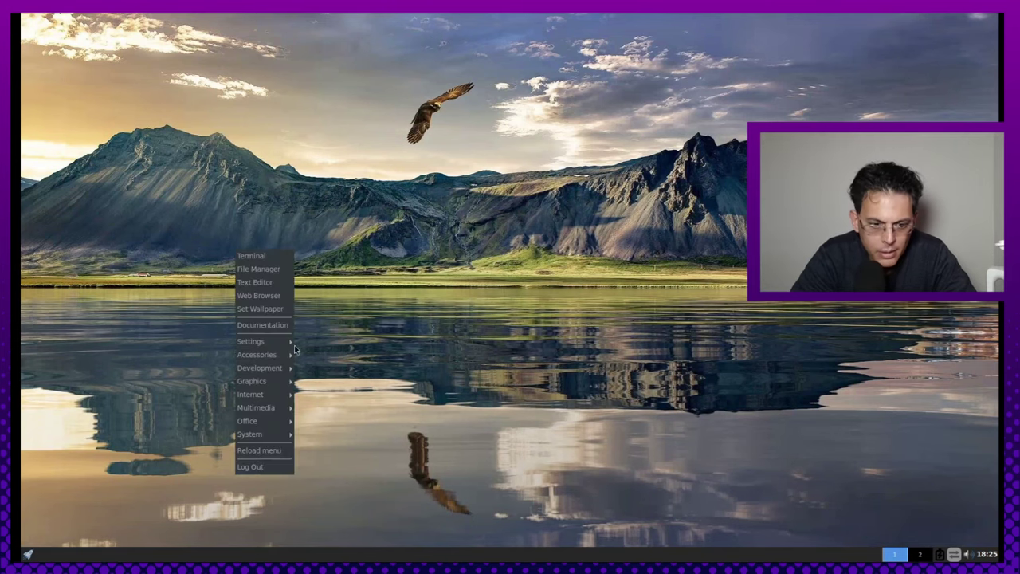
mouse_move(273, 342)
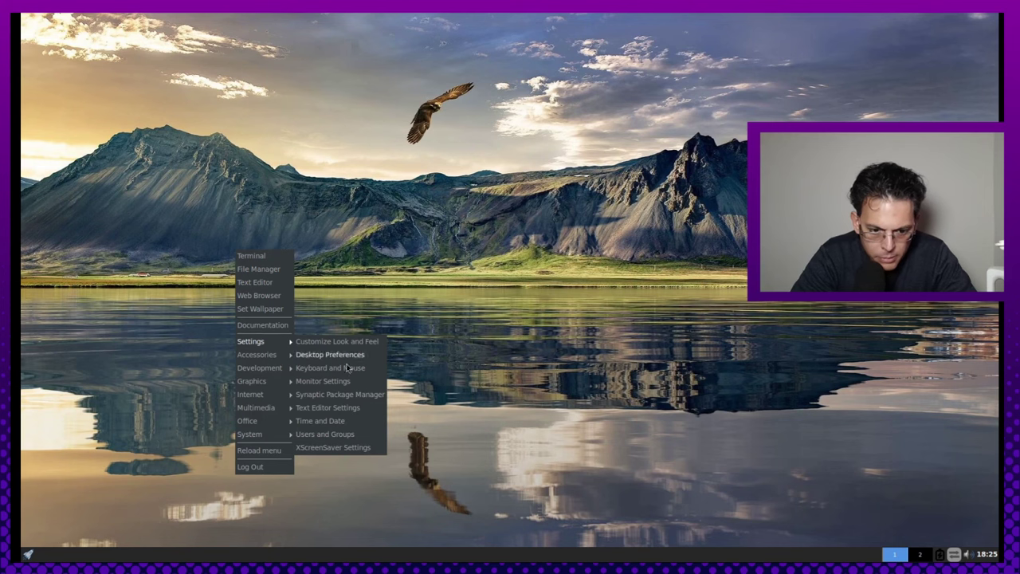
left_click(346, 397)
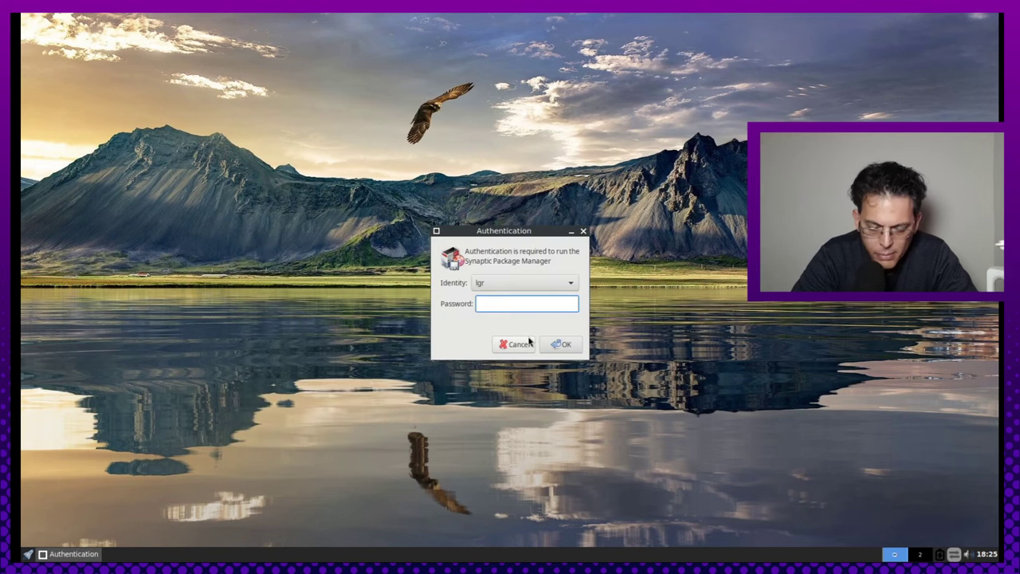
key("Return")
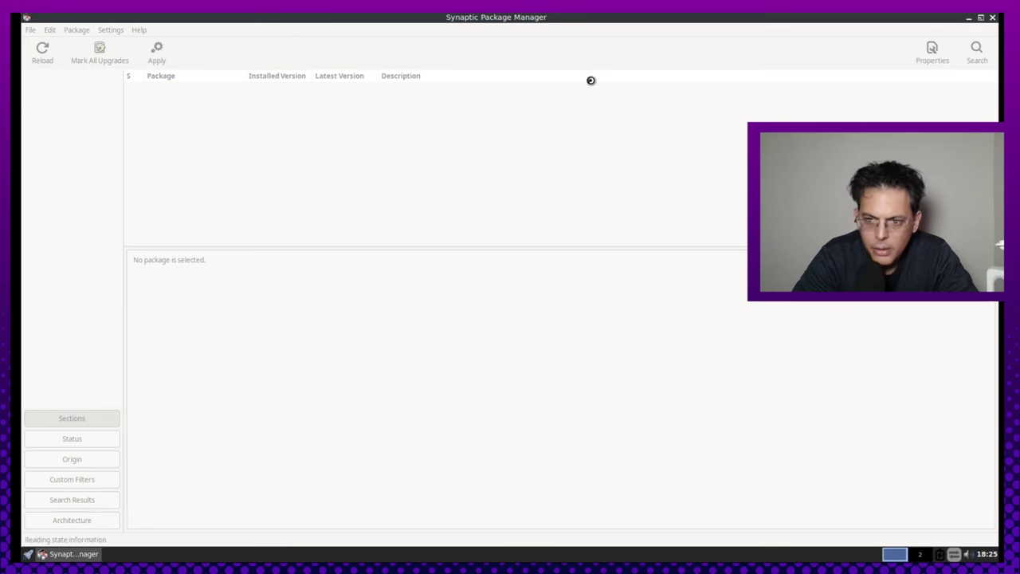
Step: Search the Synaptic packages for libreoffice by description and name
left_click(977, 49)
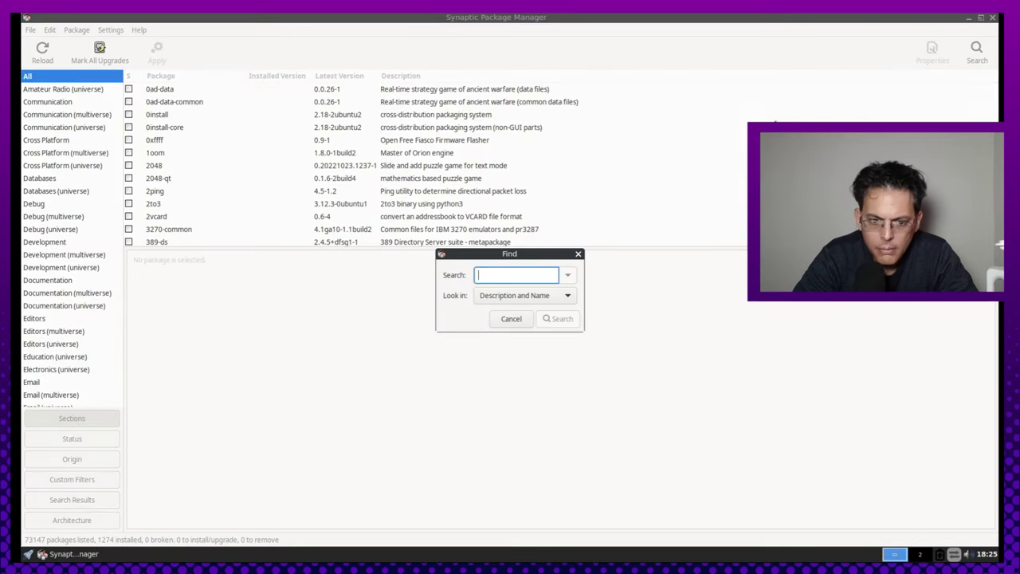
type("libreoffic")
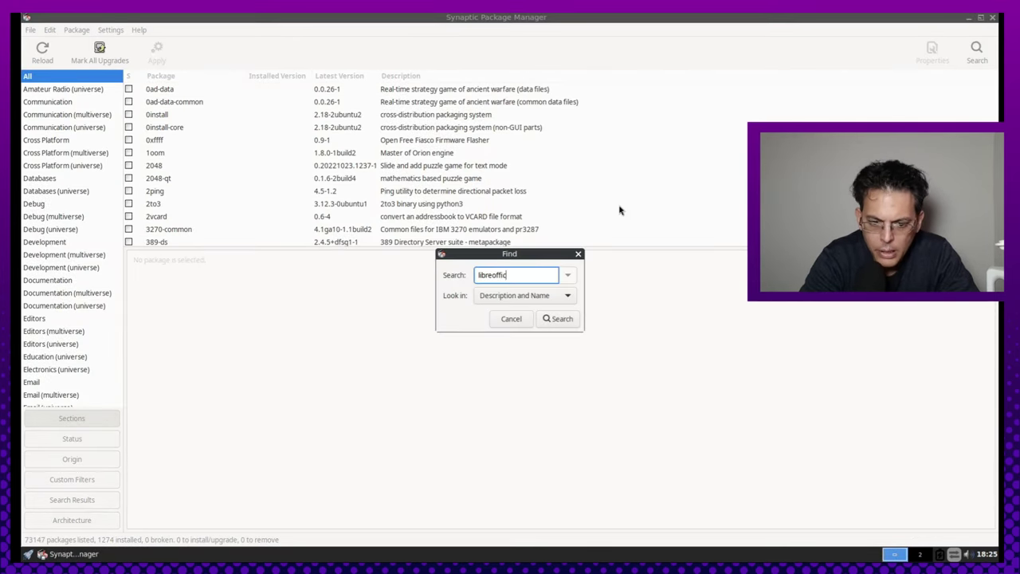
type("e")
key("Return")
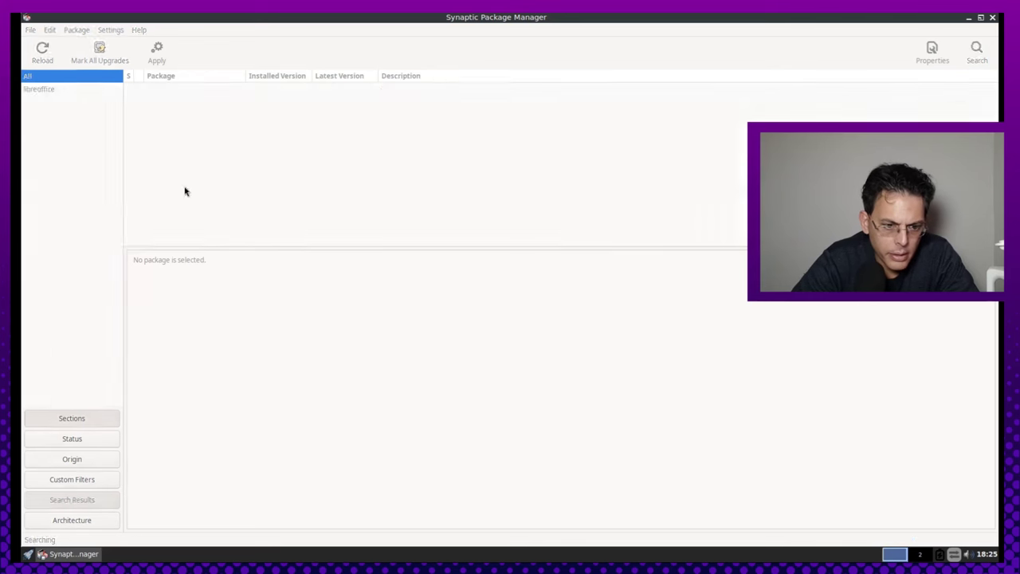
Step: Mark the libreoffice-gtk3 package for installation together with its required gstreamer1.0-gtk3 package
scroll(235, 159, "down", 2)
scroll(234, 159, "down", 20)
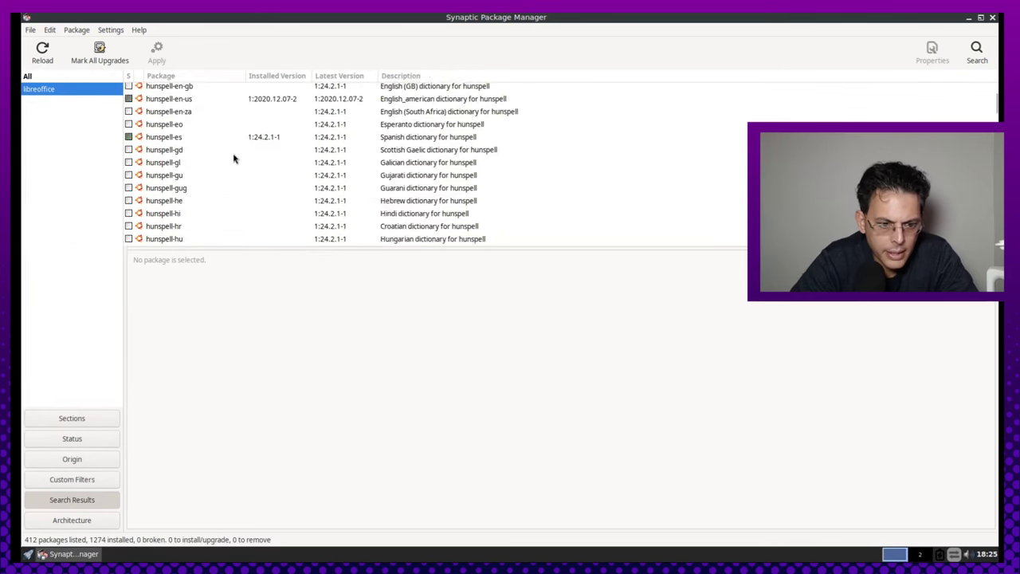
scroll(233, 159, "down", 12)
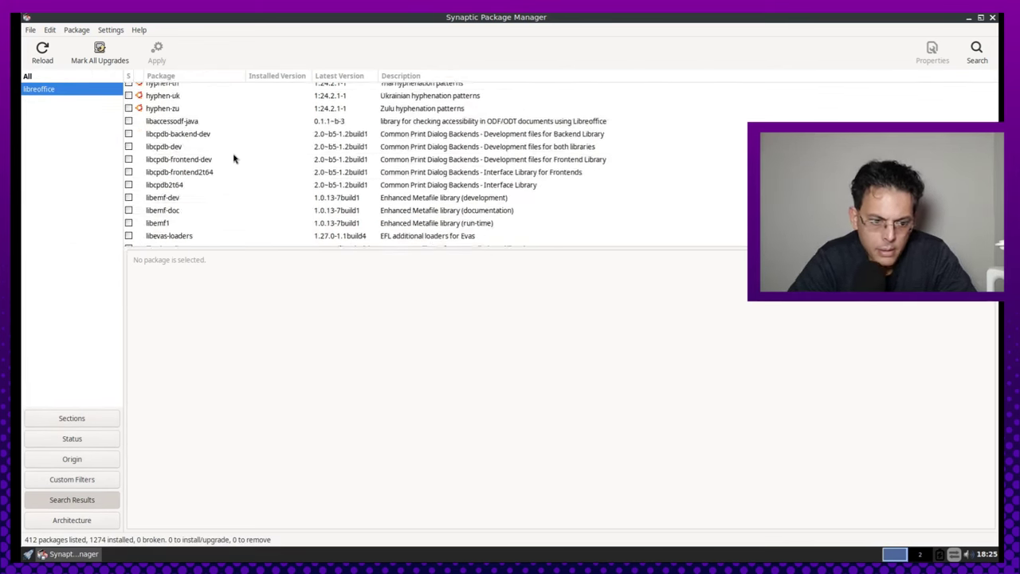
scroll(234, 159, "down", 5)
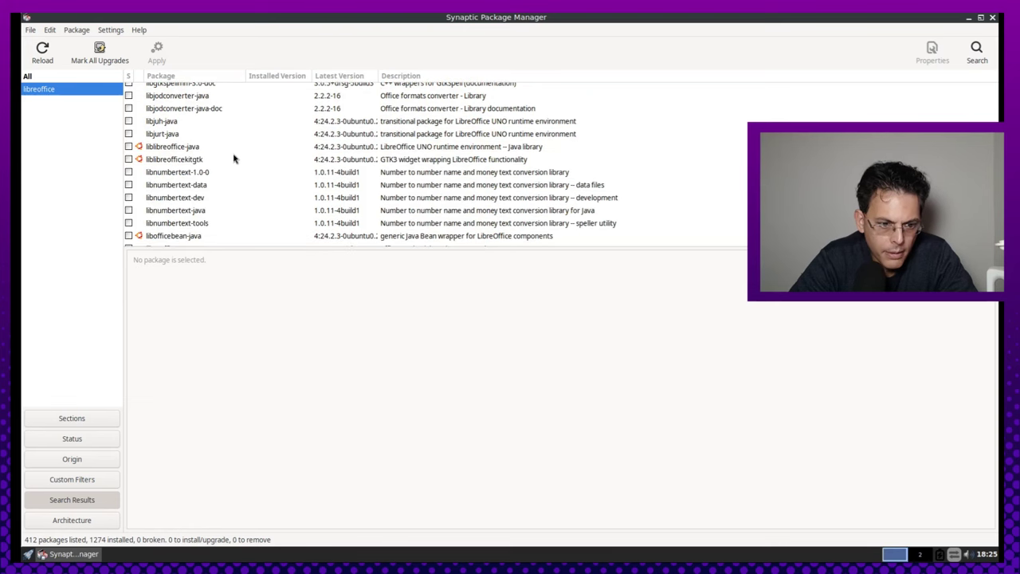
scroll(234, 159, "down", 2)
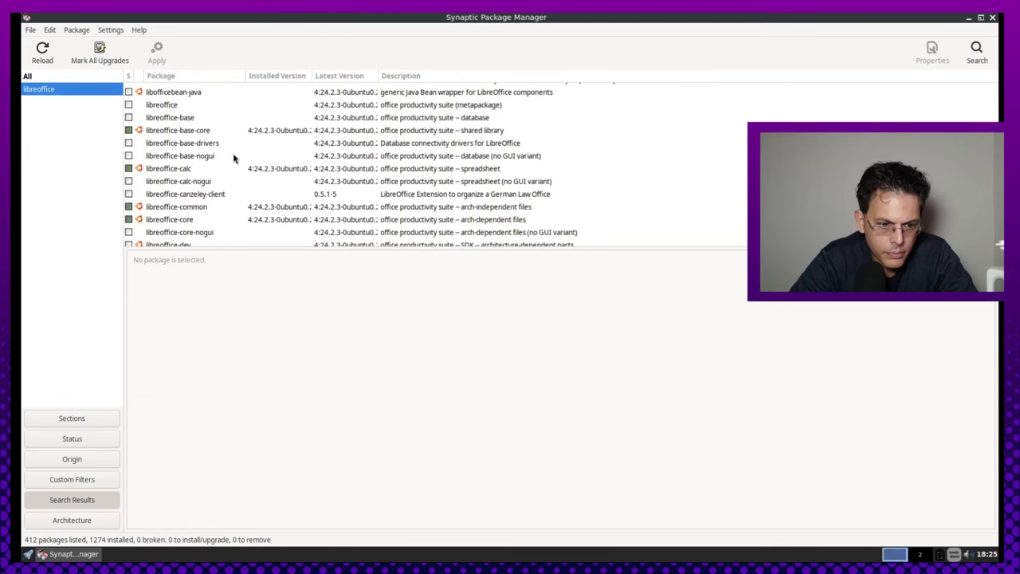
scroll(234, 158, "down", 5)
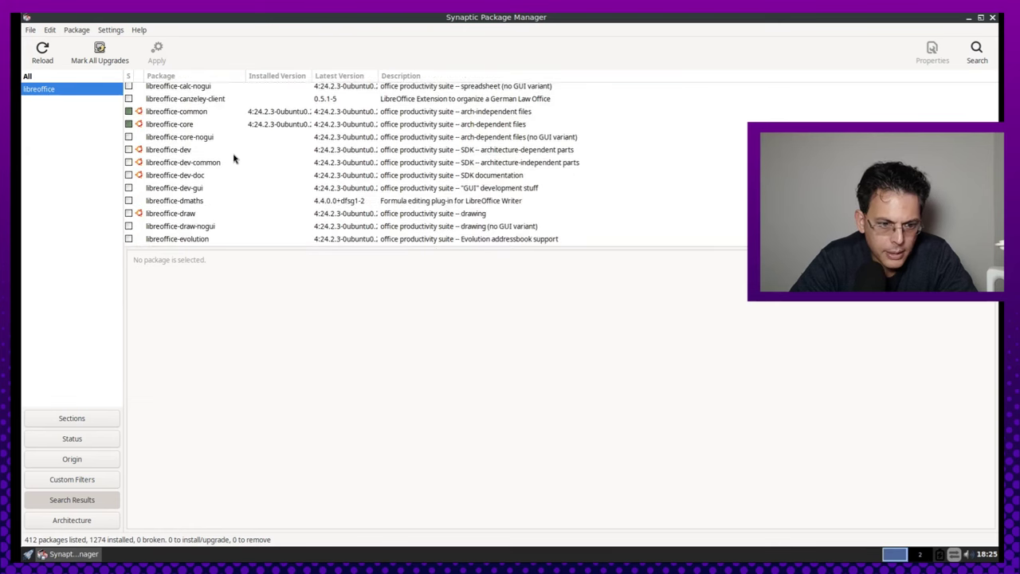
scroll(234, 158, "down", 1)
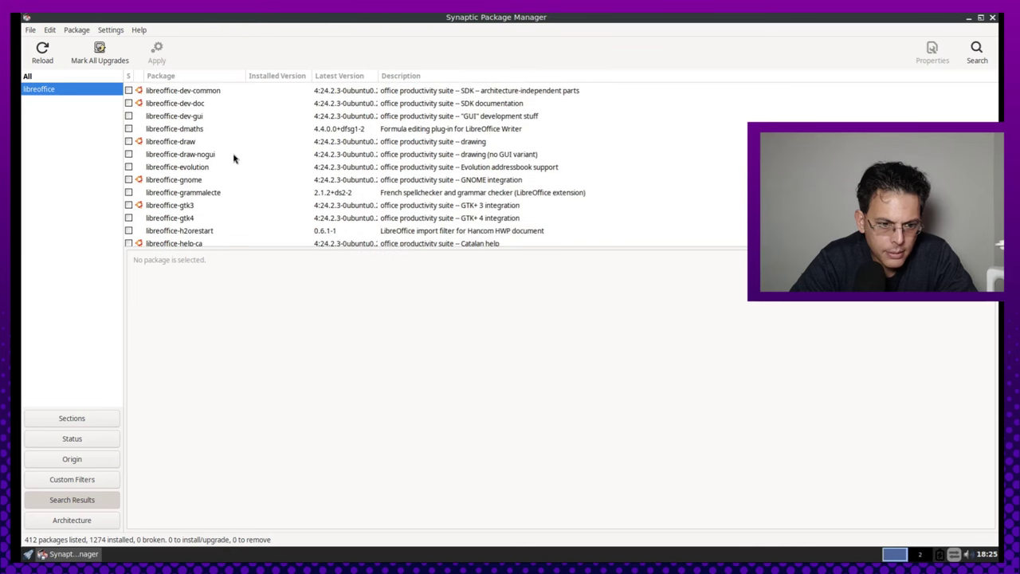
double_click(192, 205)
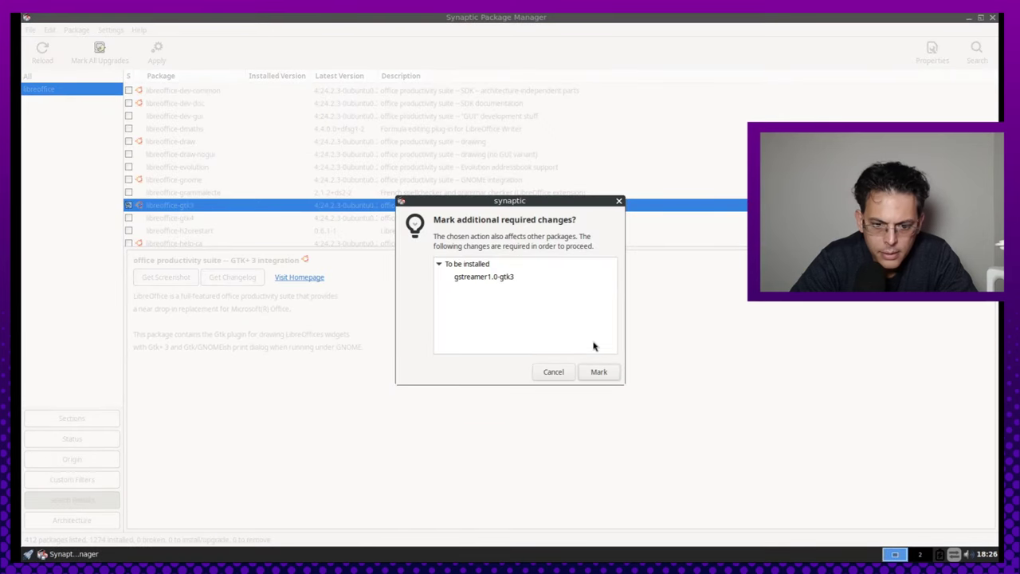
left_click(599, 372)
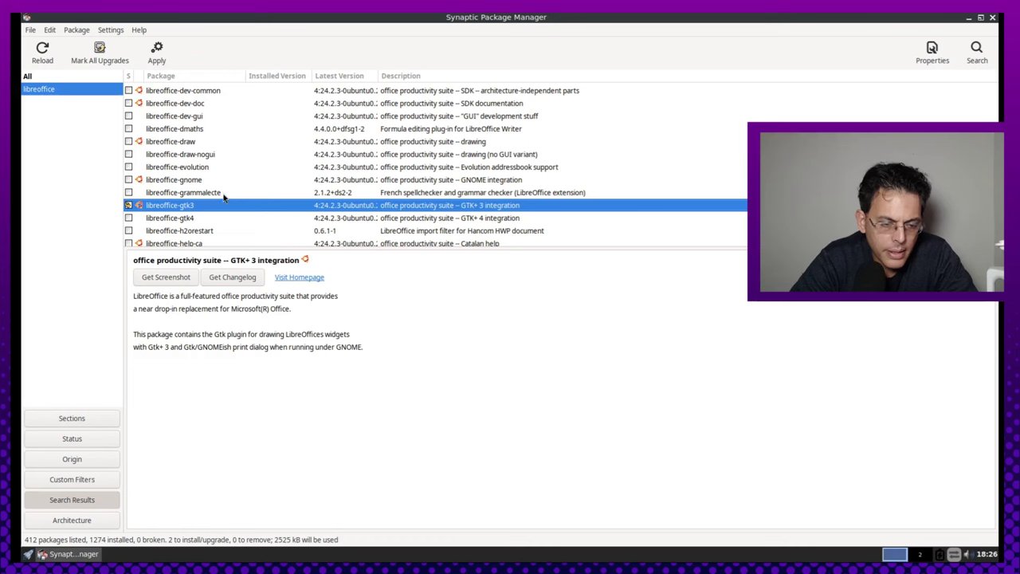
Step: Apply the marked changes to install the GTK+ 3 integration packages
scroll(224, 198, "down", 3)
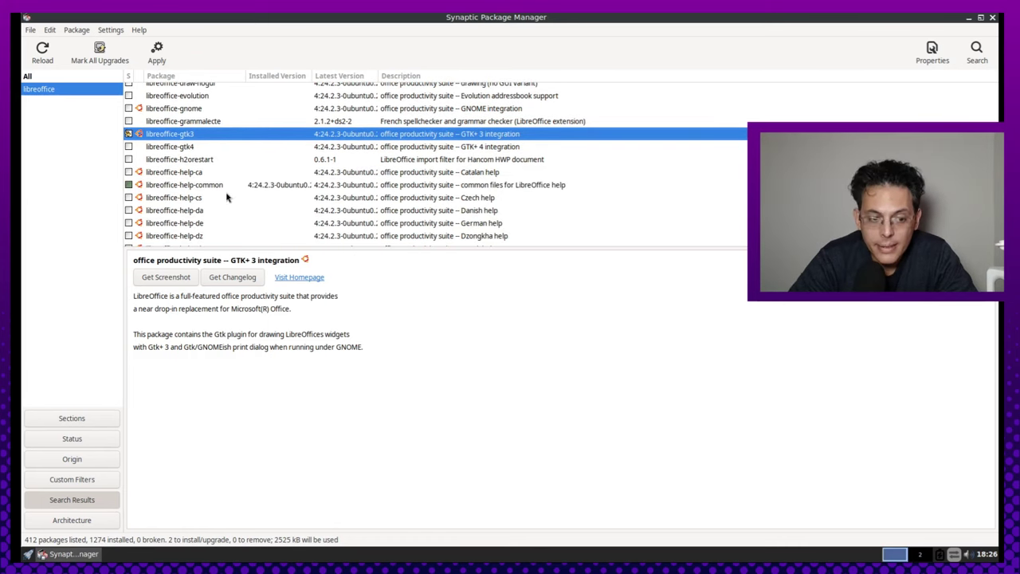
left_click(157, 53)
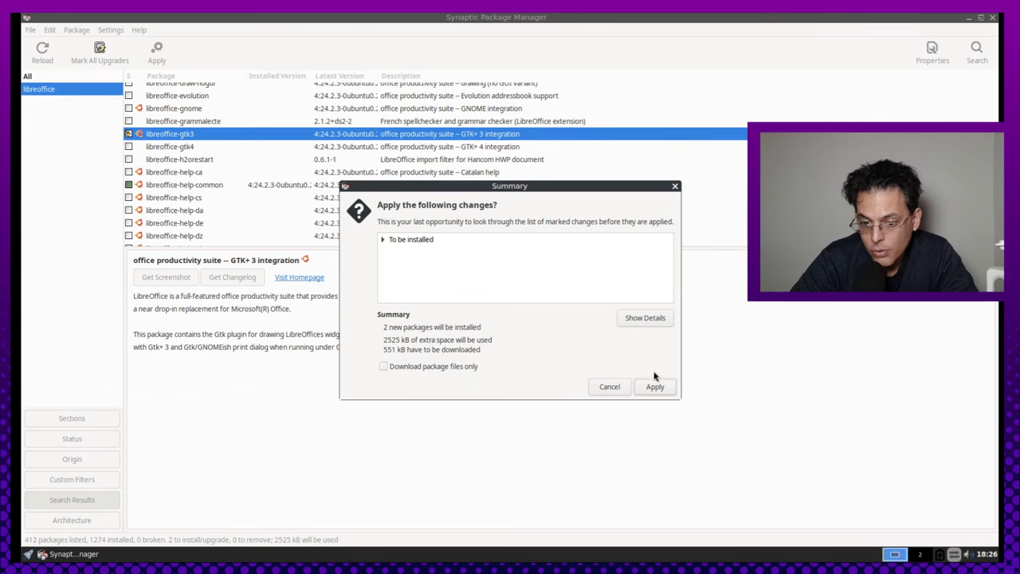
left_click(654, 386)
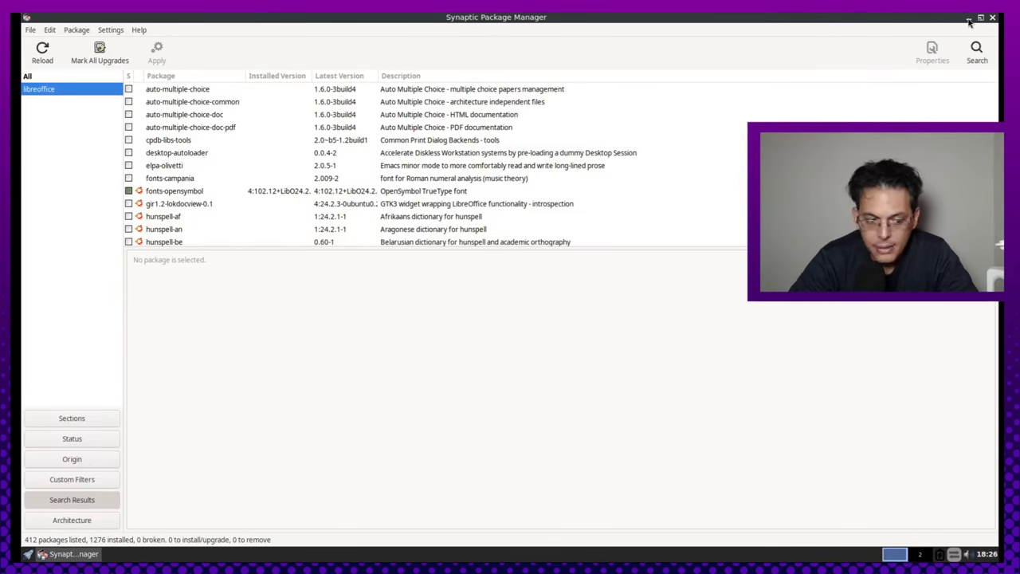
Step: Minimize Synaptic Package Manager and launch LibreOffice Calc from the desktop's Office category
left_click(968, 19)
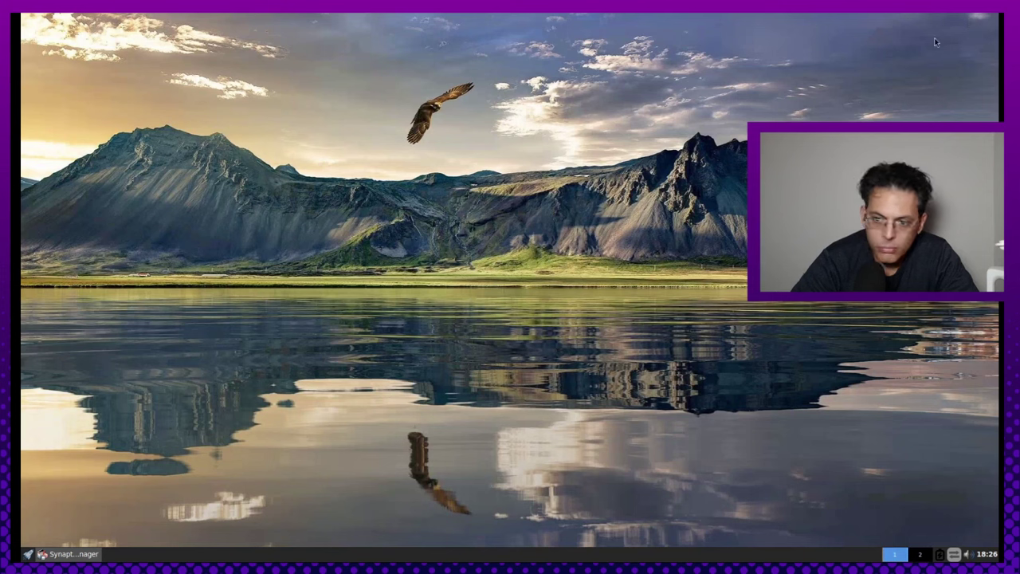
right_click(239, 203)
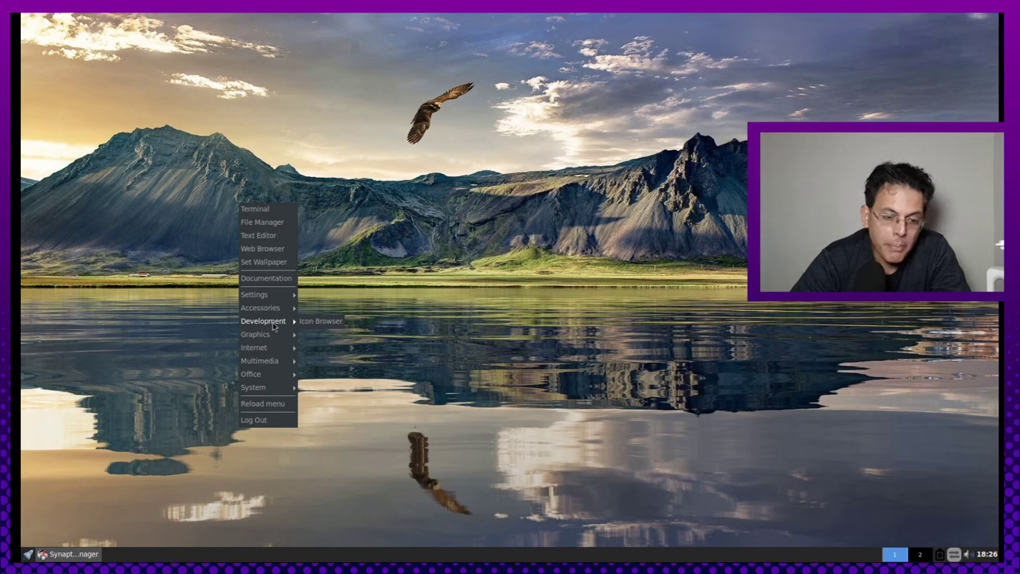
mouse_move(270, 310)
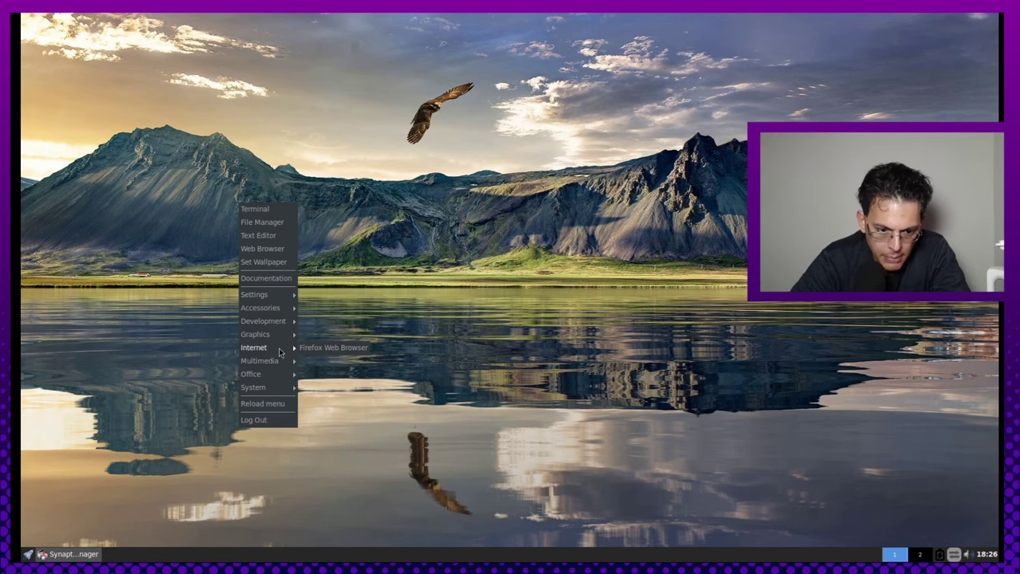
mouse_move(281, 375)
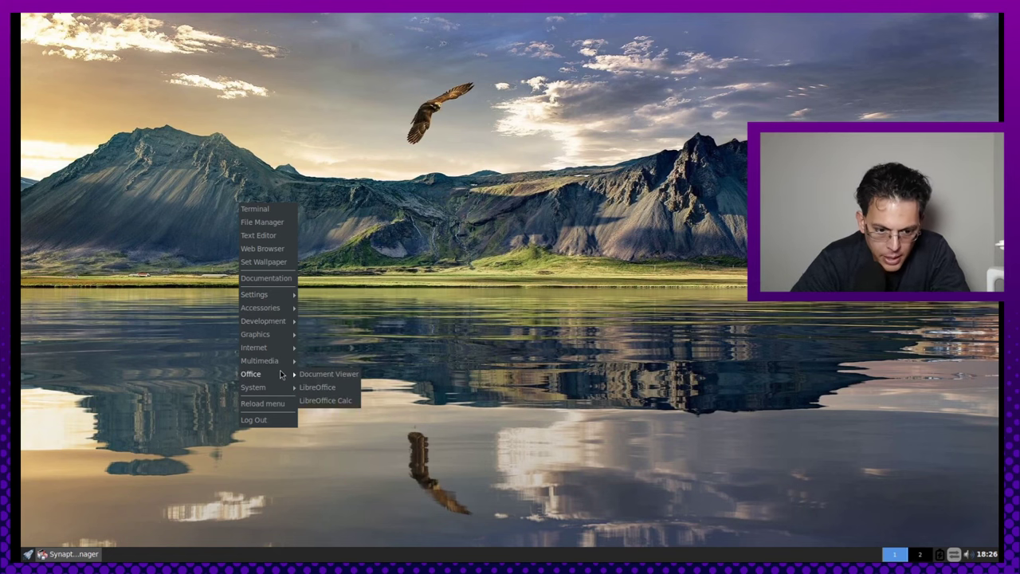
left_click(325, 400)
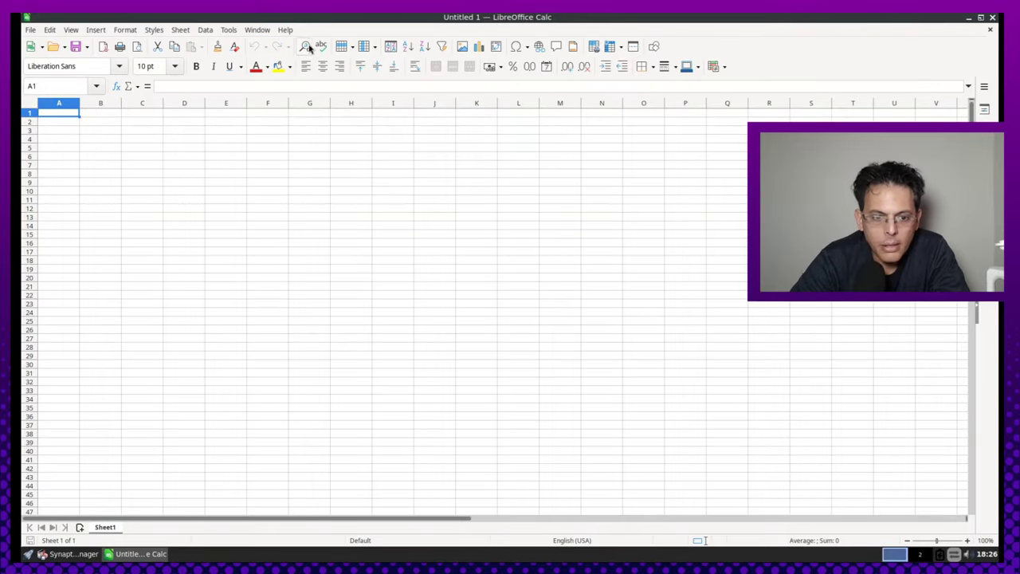
Step: Look through Calc's Window, Data and Help commands to examine how the interface is rendered
left_click(251, 32)
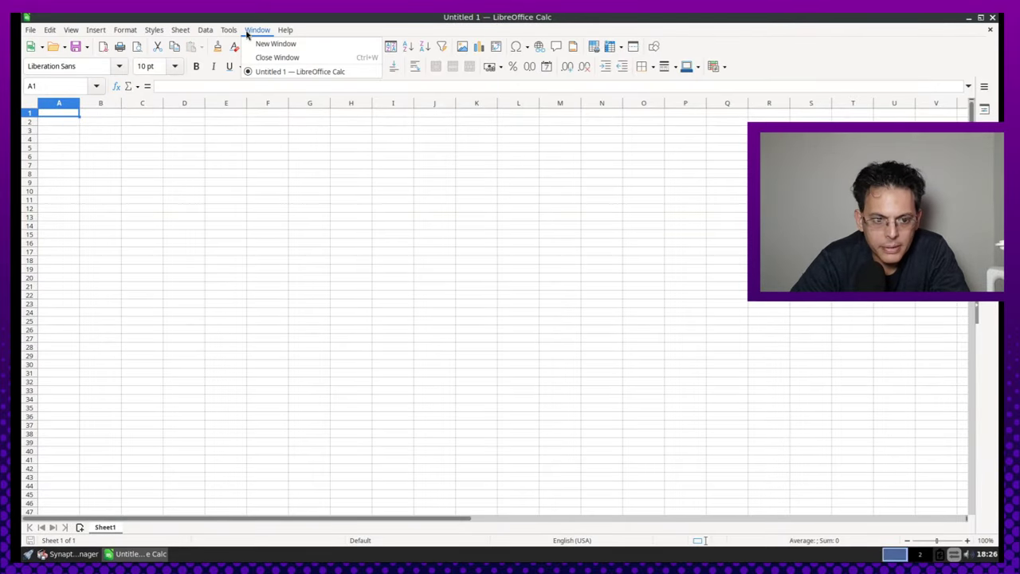
mouse_move(204, 30)
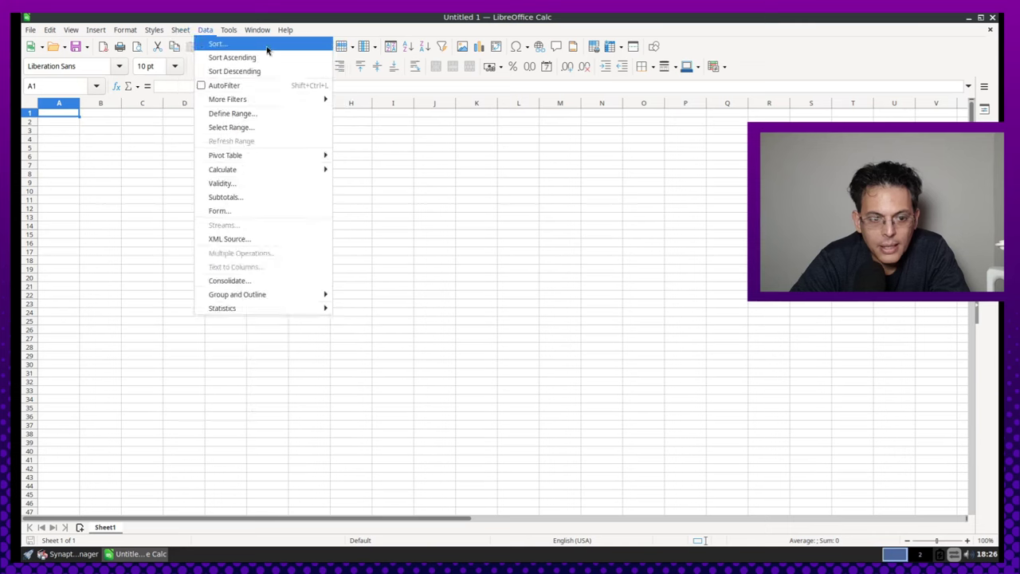
mouse_move(259, 31)
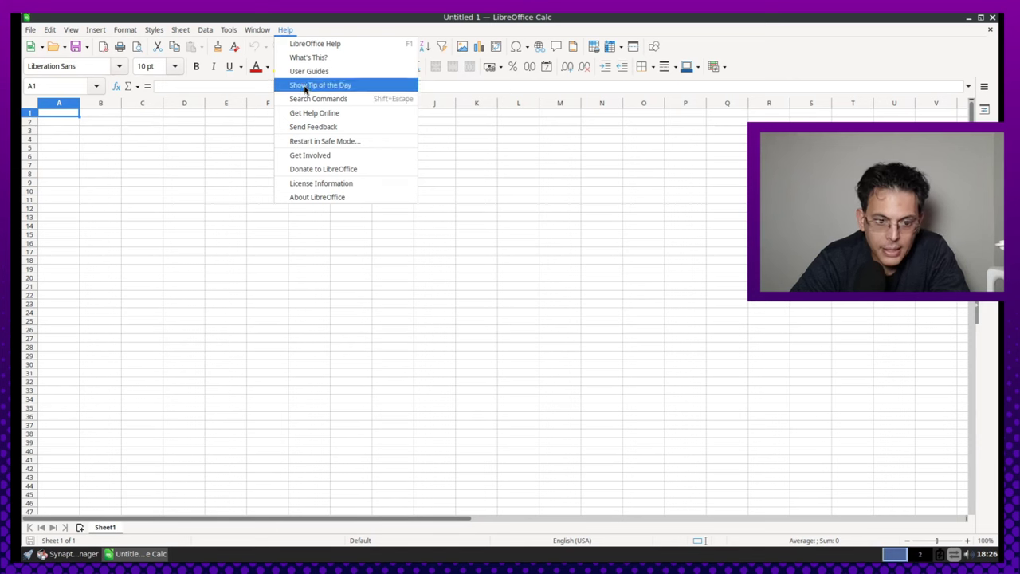
left_click(243, 144)
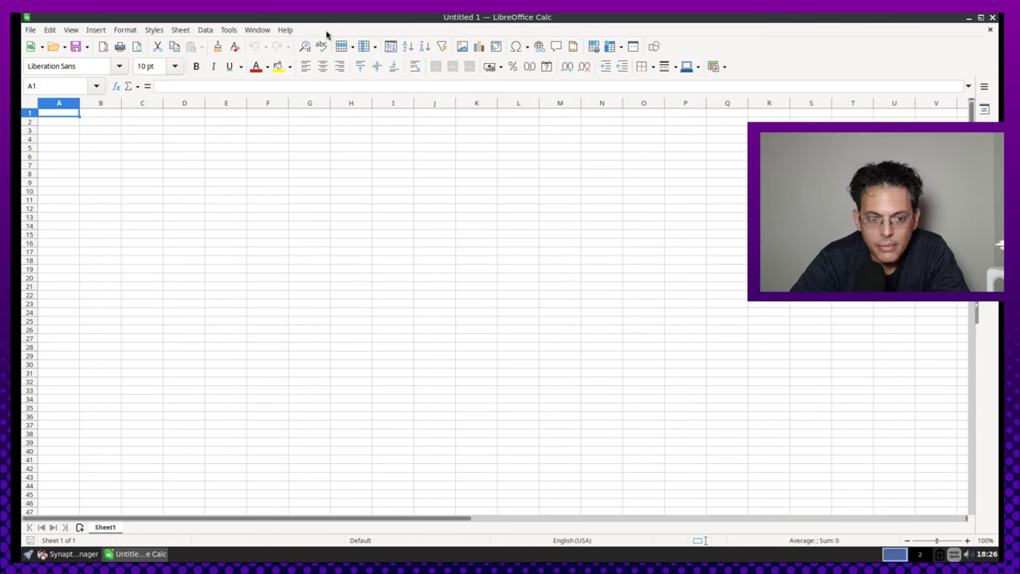
Step: Check the version and user interface details in the About LibreOffice dialog, and close it
left_click(284, 30)
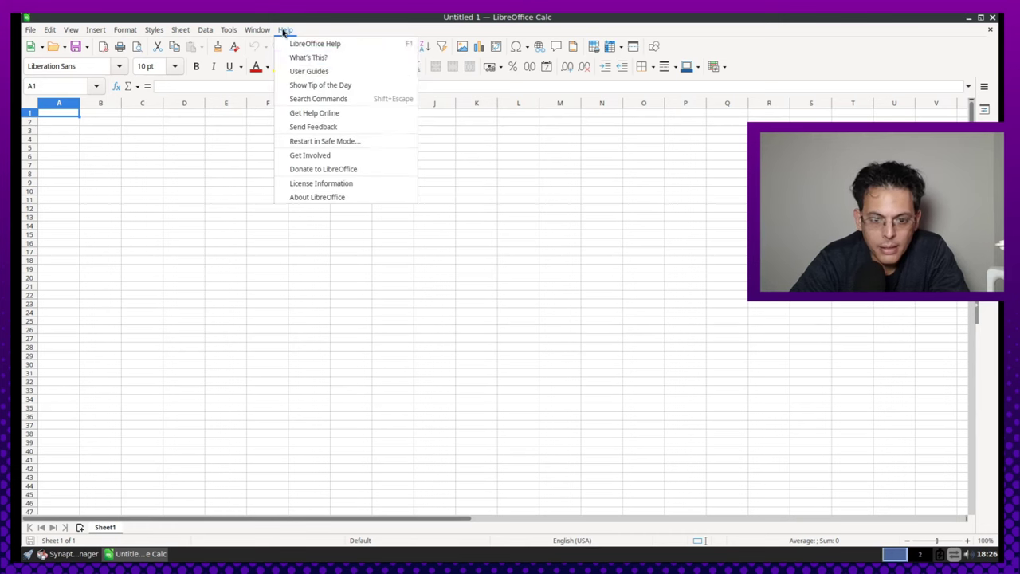
left_click(311, 200)
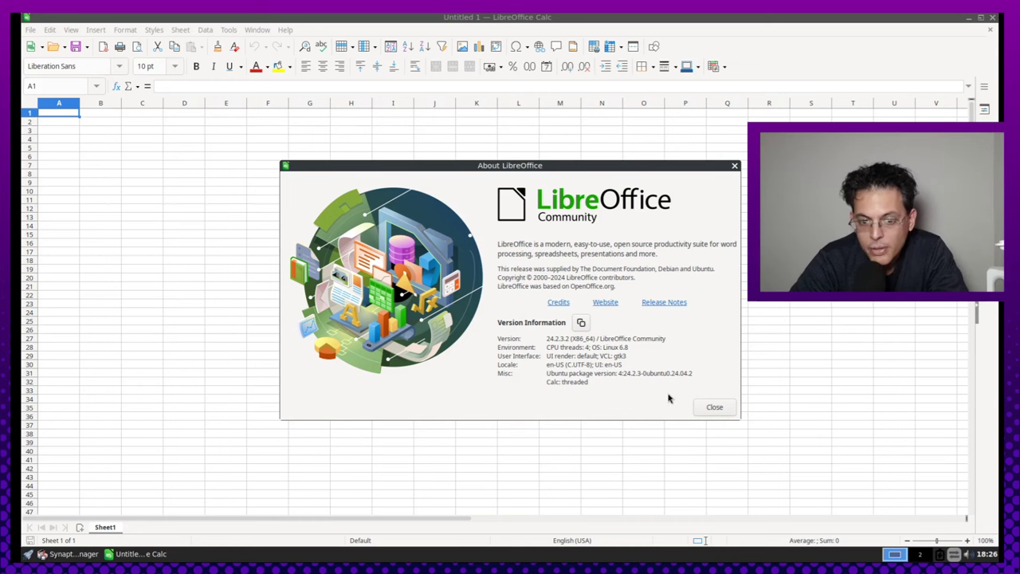
left_click(722, 410)
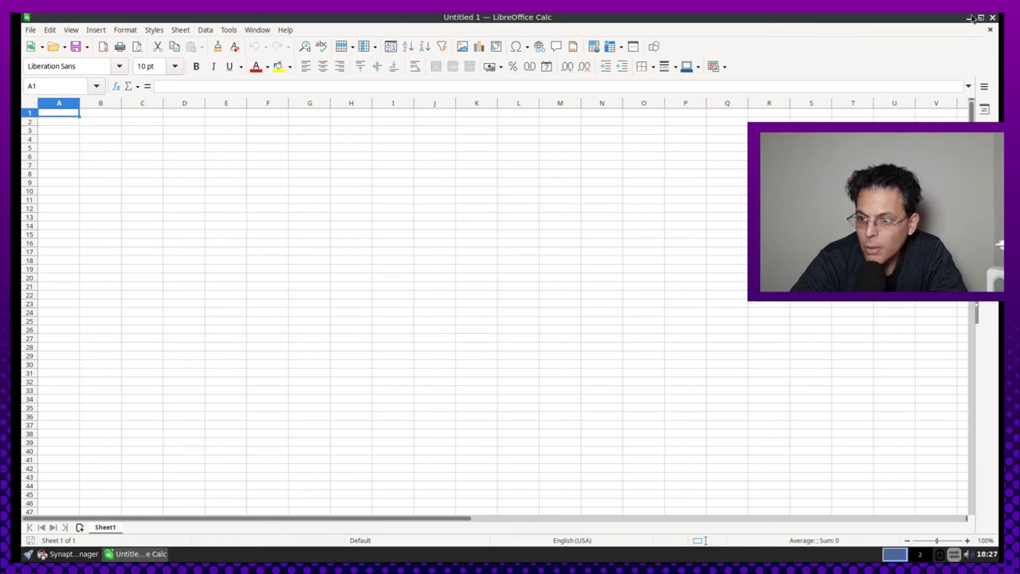
Step: Close LibreOffice Calc and launch GNU Image Manipulation Program from the desktop's Graphics category
left_click(992, 18)
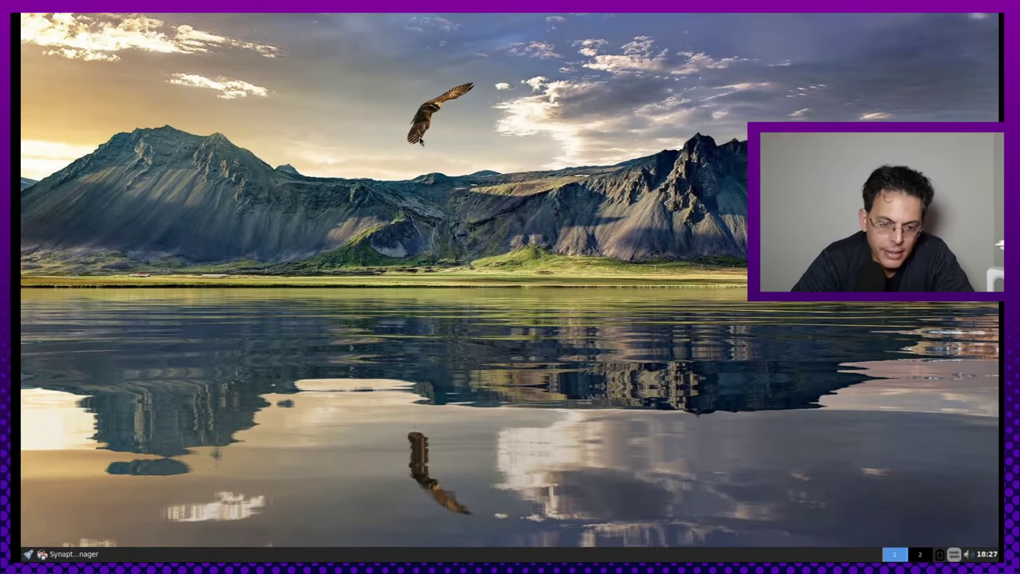
right_click(419, 137)
mouse_move(466, 307)
mouse_move(446, 323)
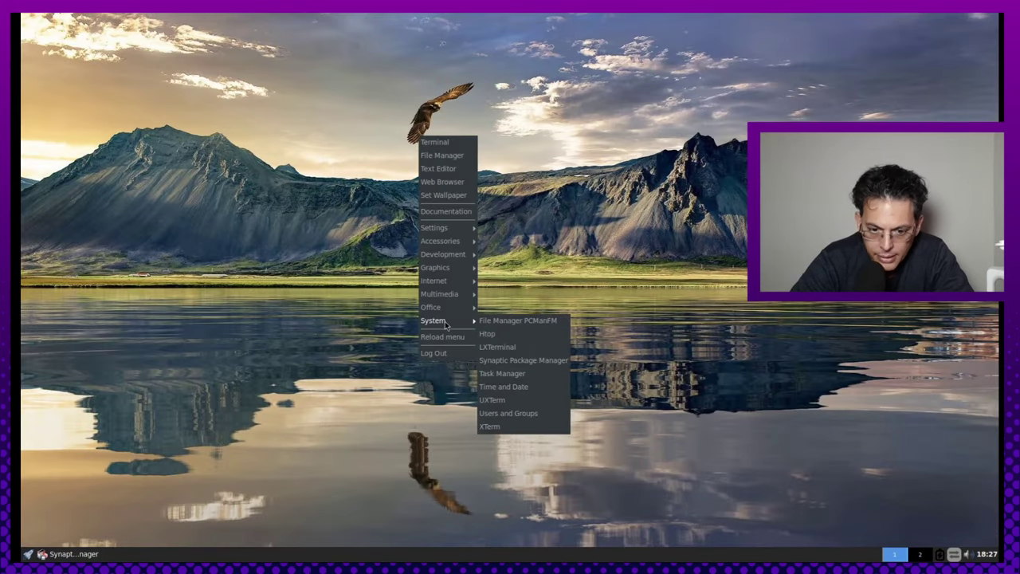
mouse_move(444, 286)
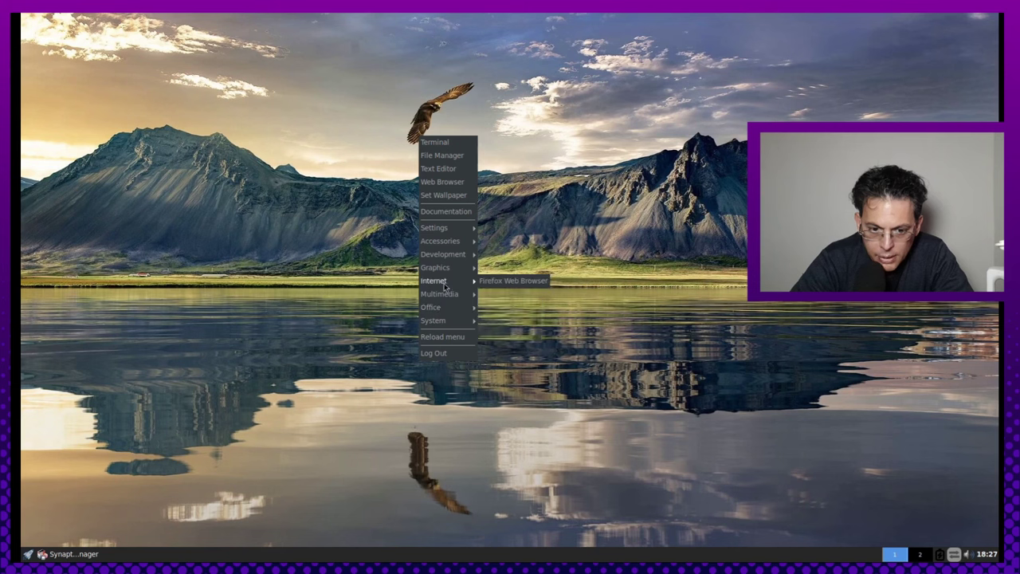
mouse_move(452, 234)
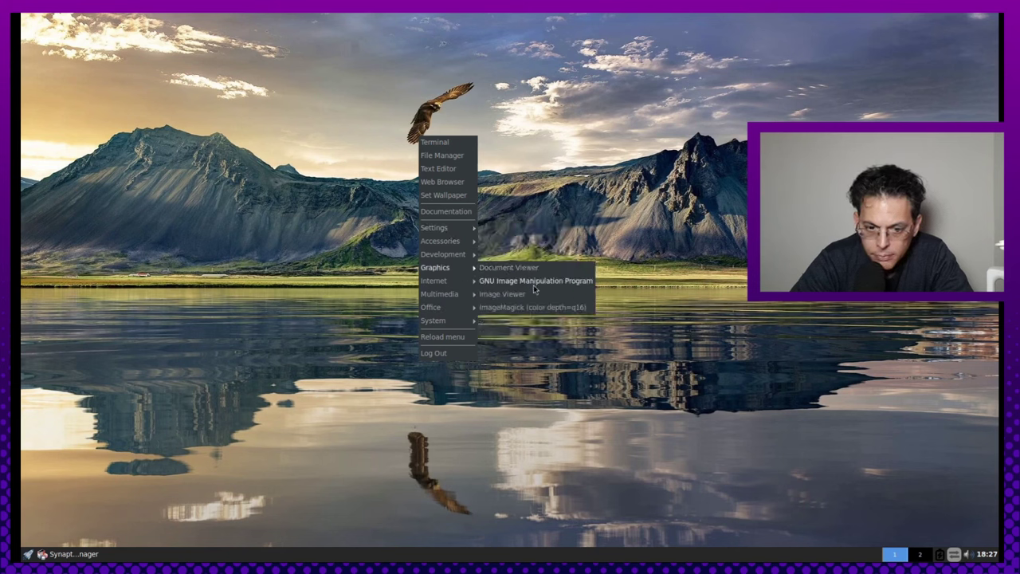
left_click(534, 283)
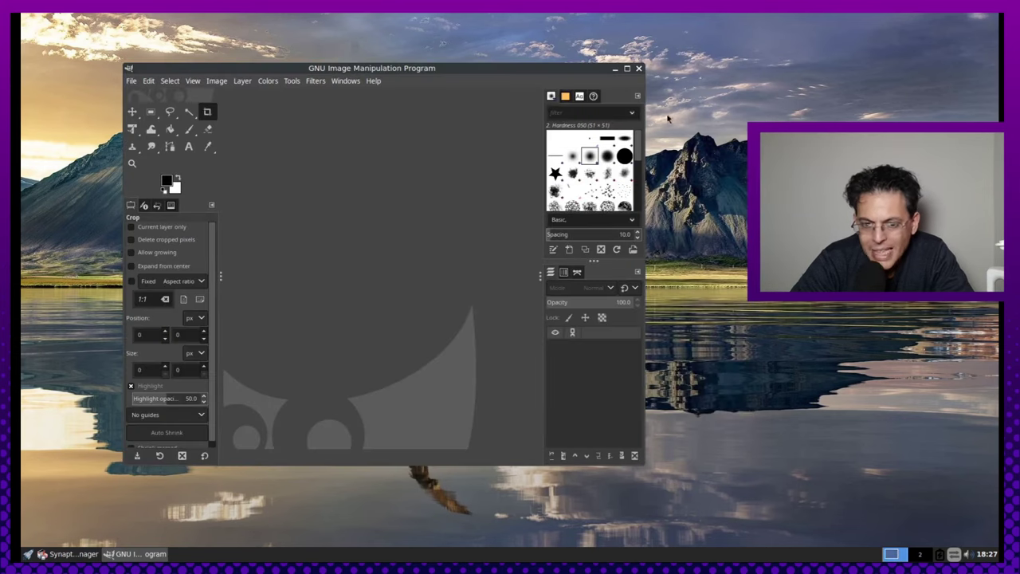
Step: Maximize the GNU Image Manipulation Program window and look through its File and Edit commands
left_click(627, 69)
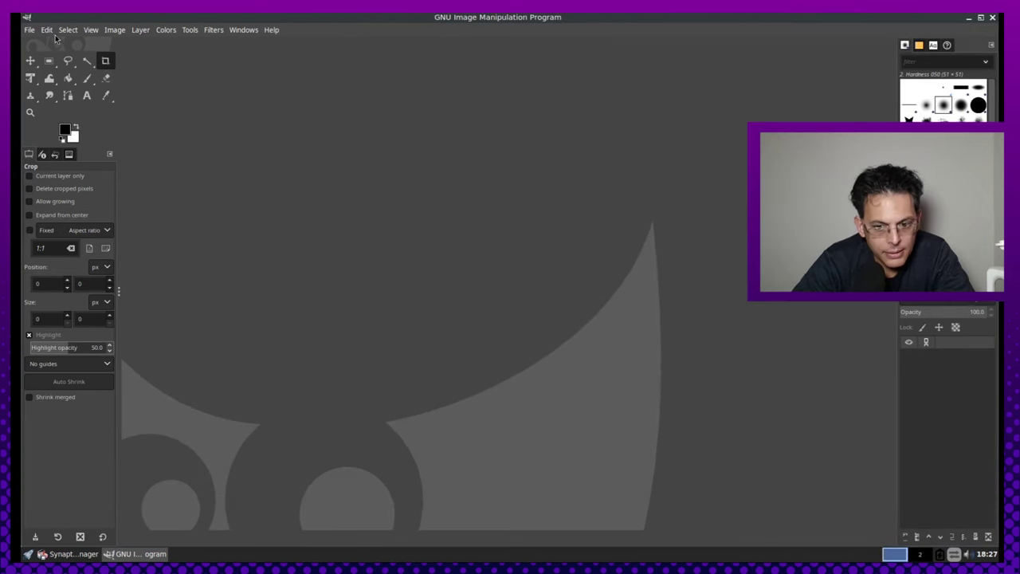
left_click(27, 30)
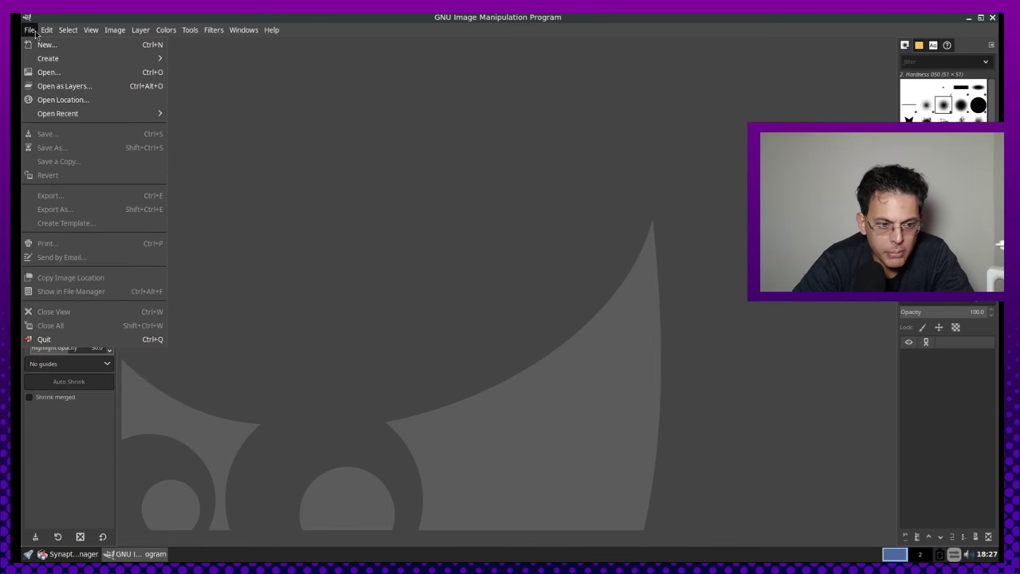
mouse_move(45, 31)
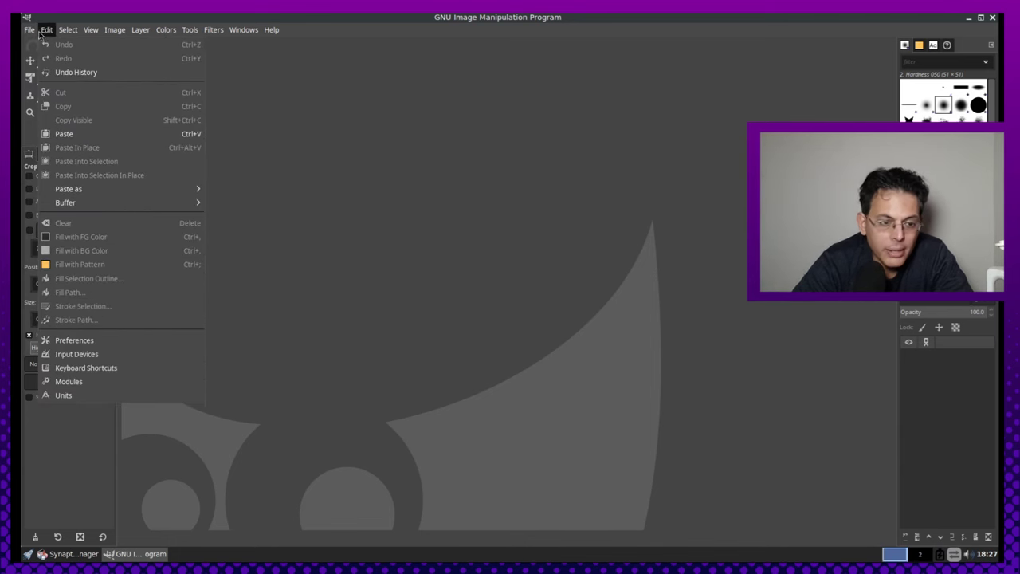